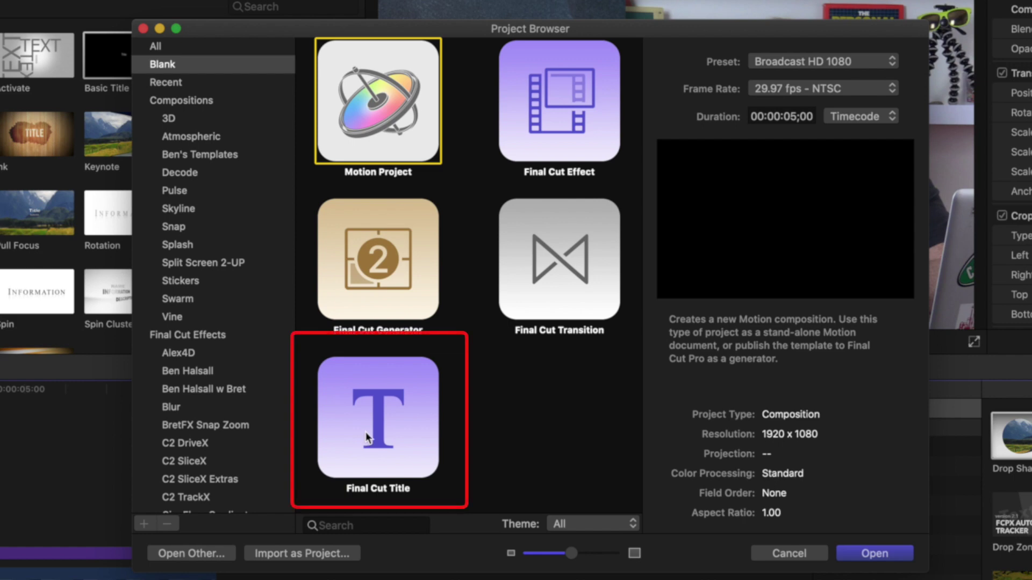
Step: Create a Final Cut Title project at Broadcast HD 1080, 29.97 fps - NTSC, with a duration of 10 seconds
left_click(365, 432)
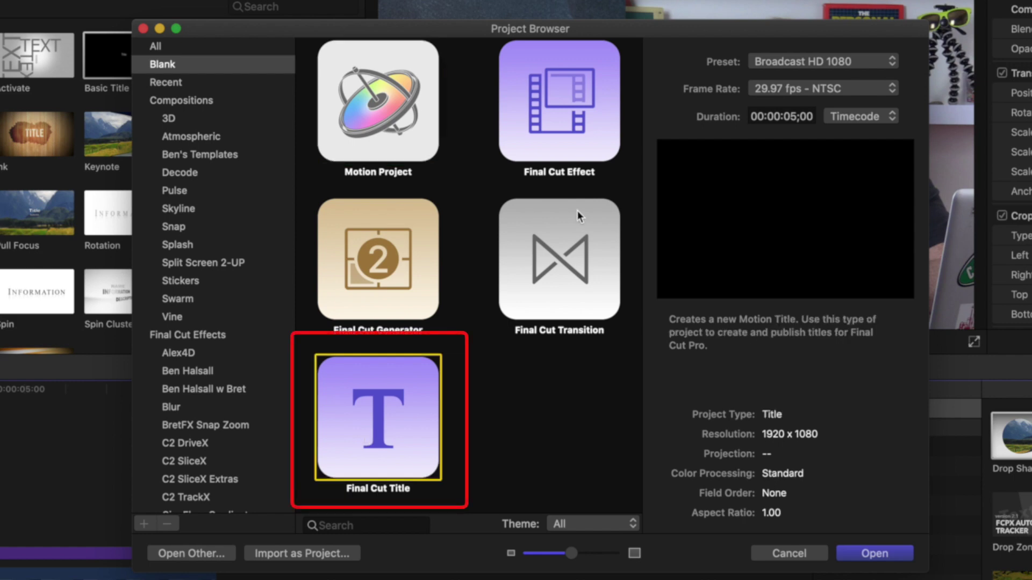
left_click(825, 88)
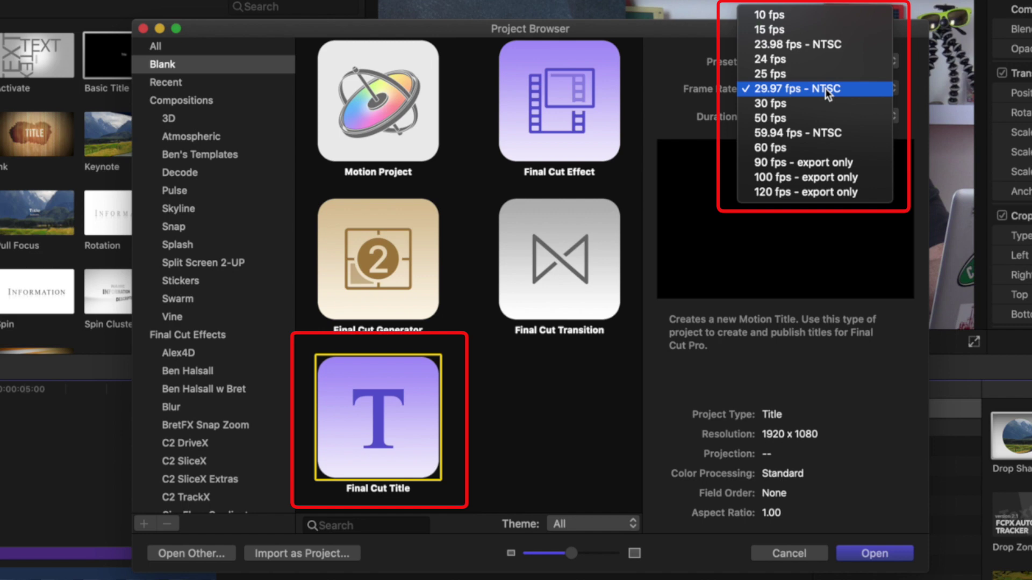
left_click(825, 88)
left_click(811, 63)
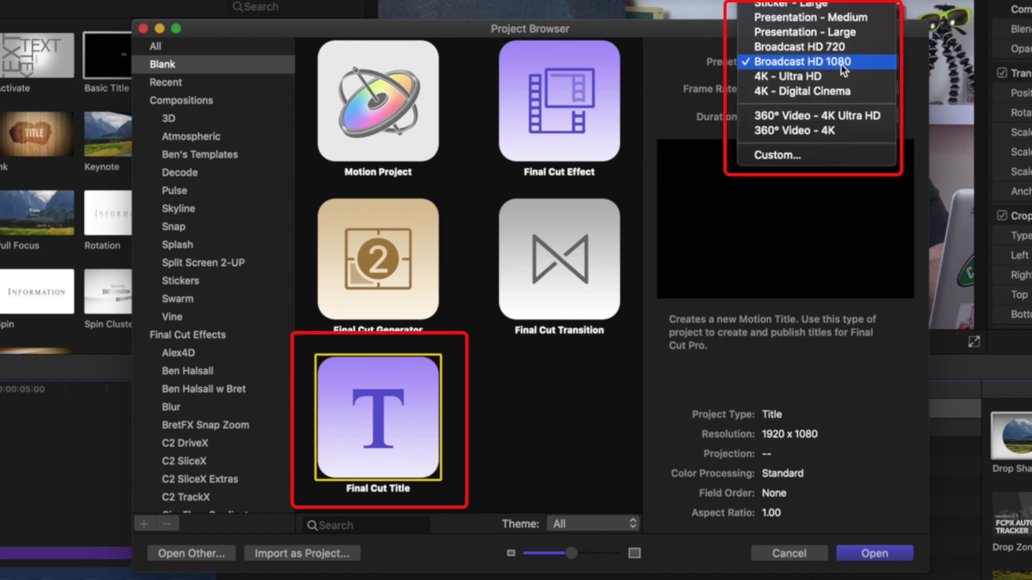
left_click(665, 66)
left_click(792, 116)
double_click(792, 116)
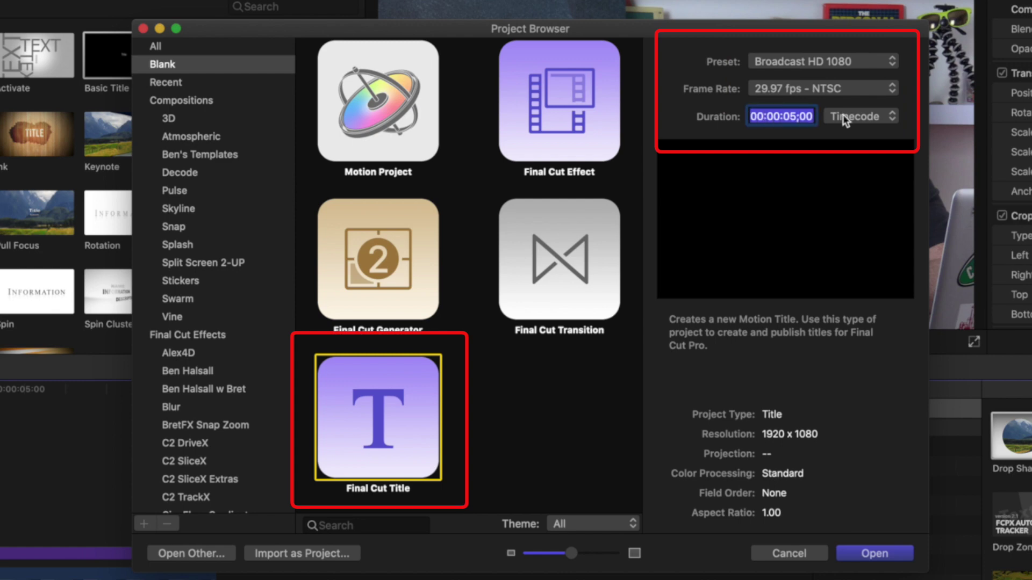
type("10")
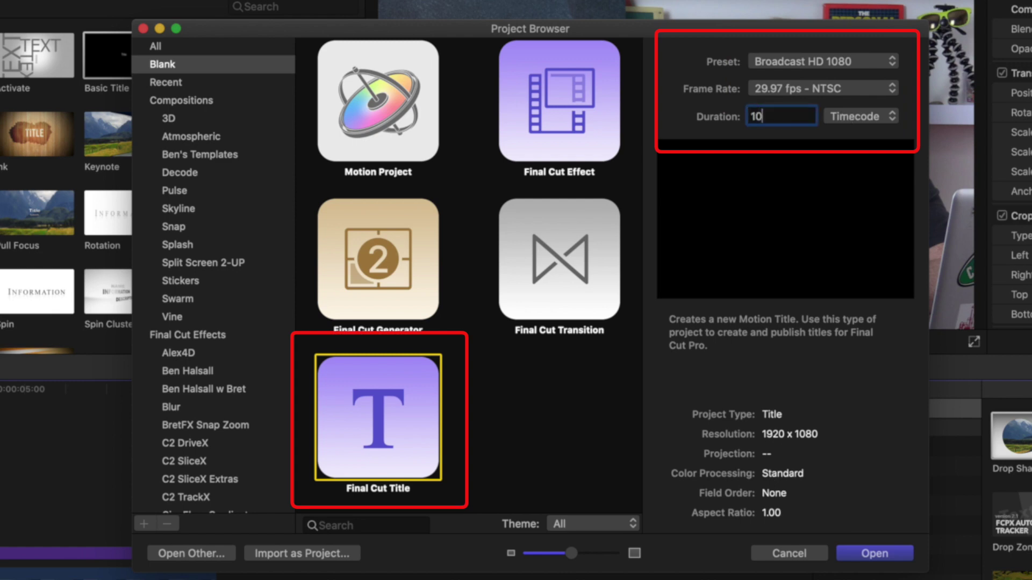
key("Tab")
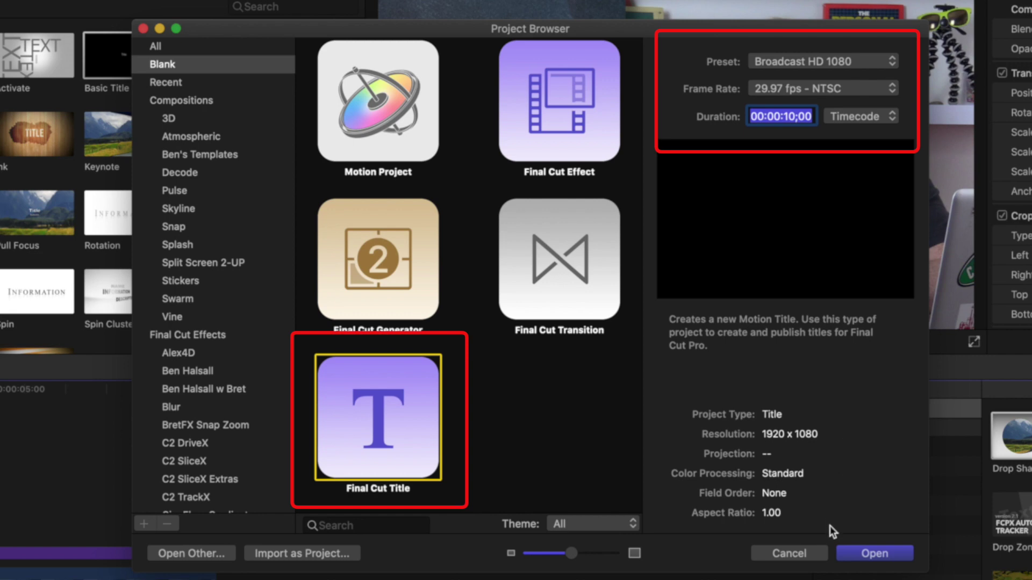
left_click(863, 549)
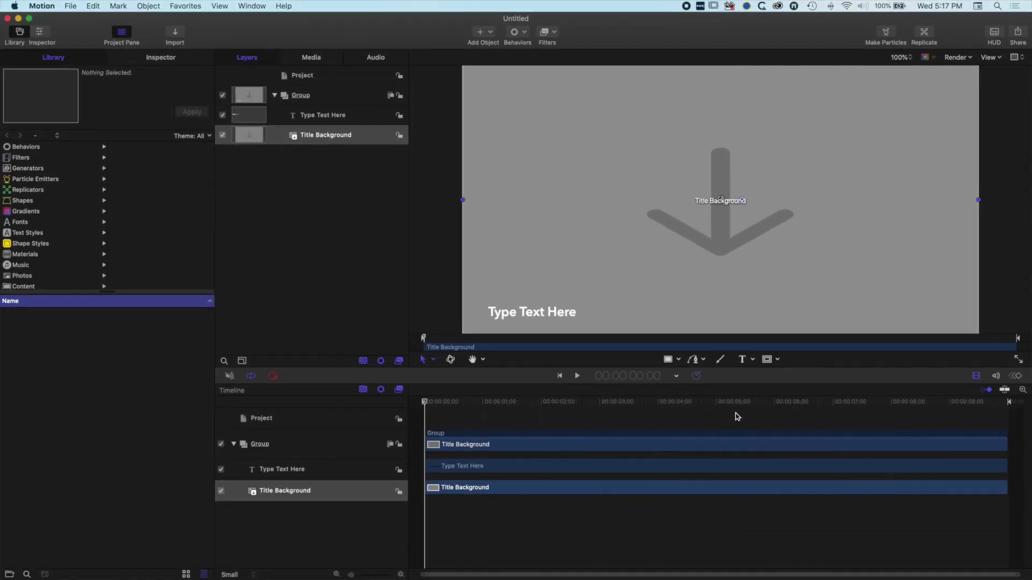
Step: Draw a rectangle covering roughly the left two fifths of the canvas, extending slightly beyond its top, left and bottom edges
left_click(269, 489)
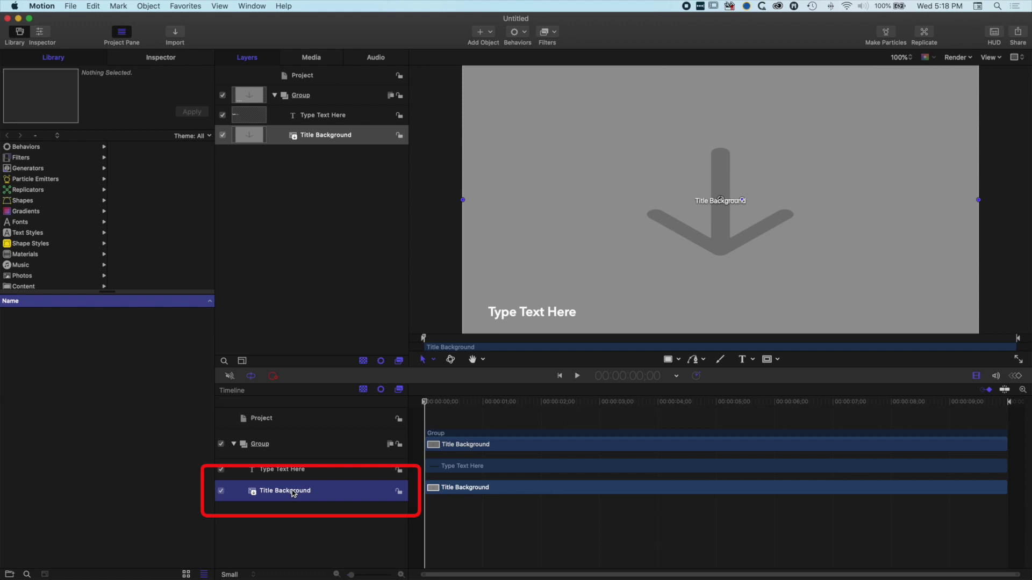
left_click(274, 473)
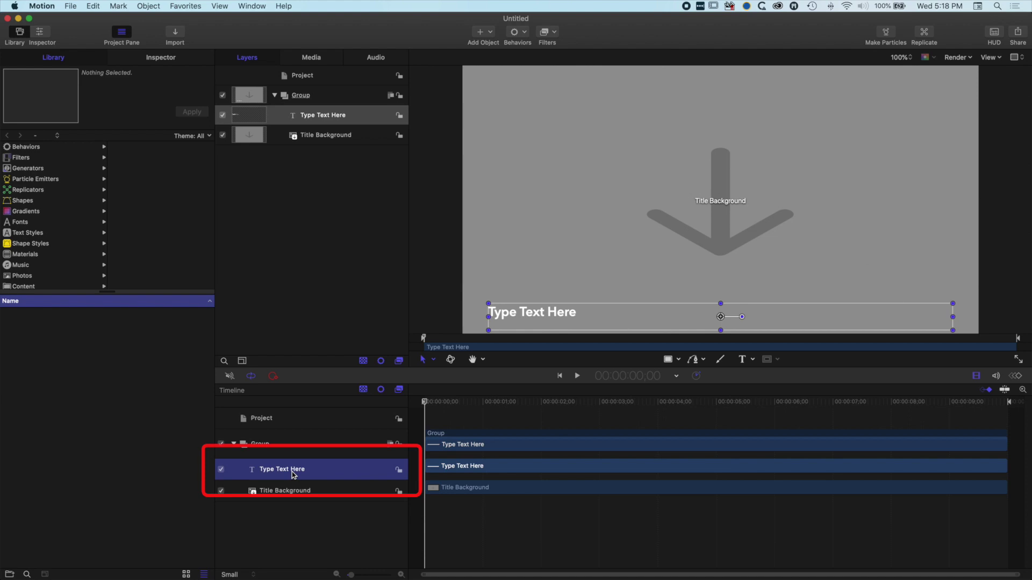
left_click(669, 360)
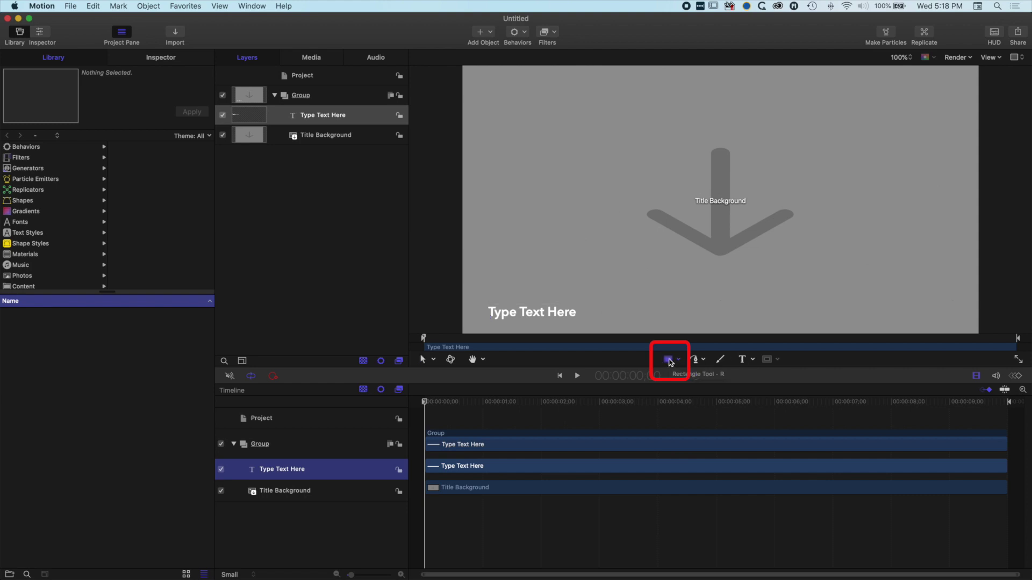
left_click(679, 362)
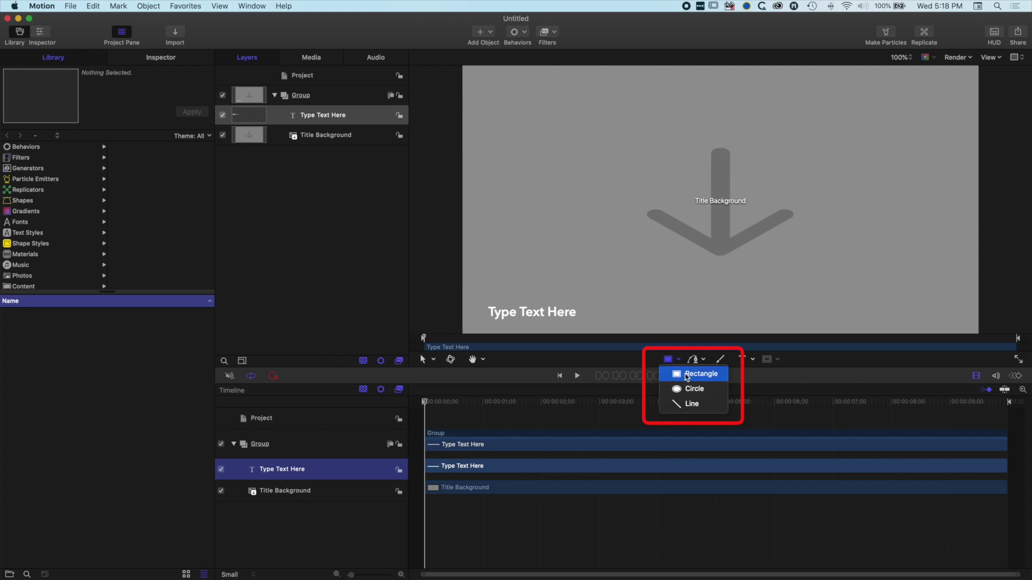
left_click(687, 376)
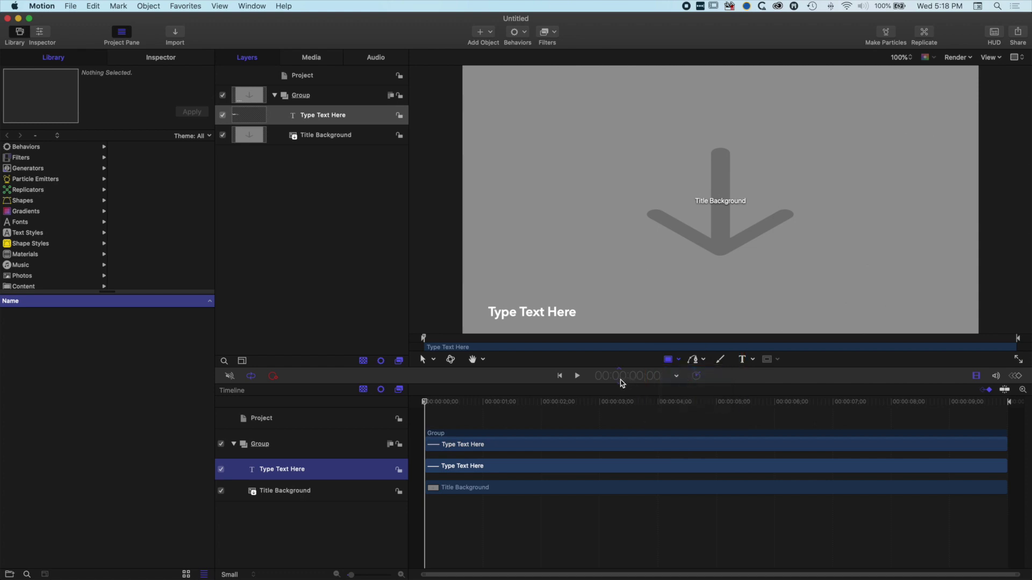
left_click(902, 57)
left_click(901, 49)
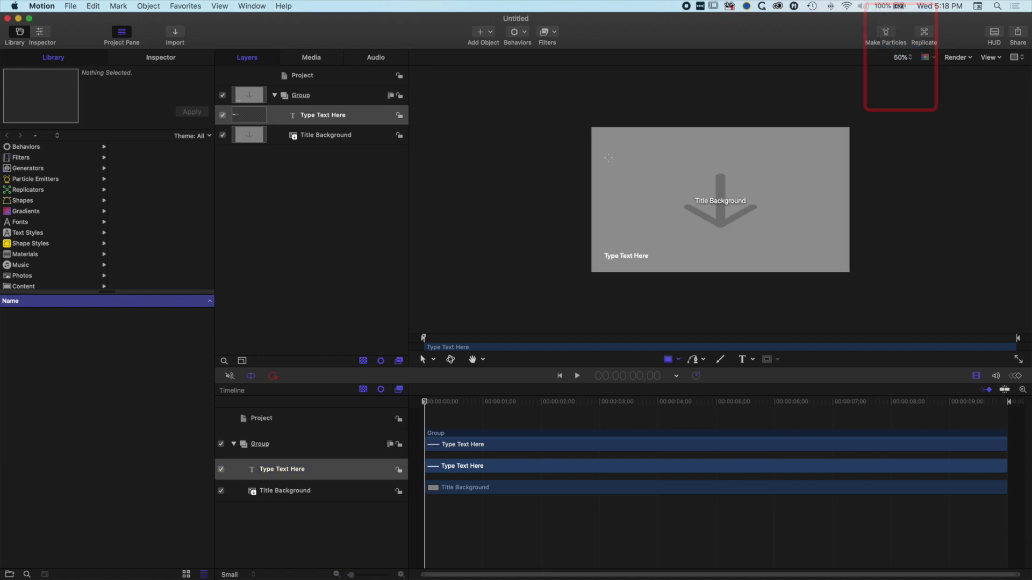
left_click_drag(583, 118, 699, 288)
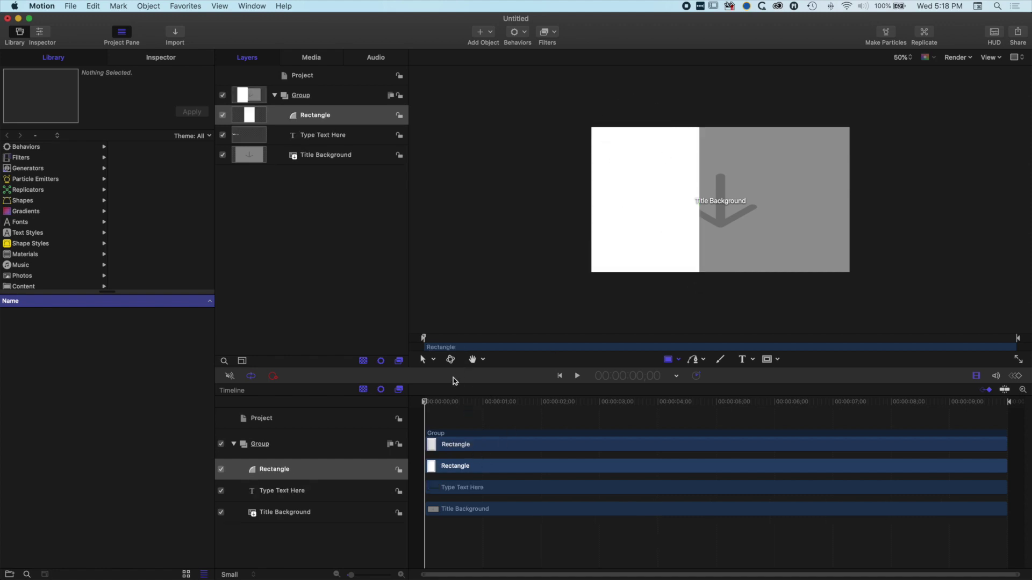
Step: Reduce the rectangle's height slightly and recentre it over the canvas's left part, and move its layer beneath the Type Text Here layer
left_click(424, 362)
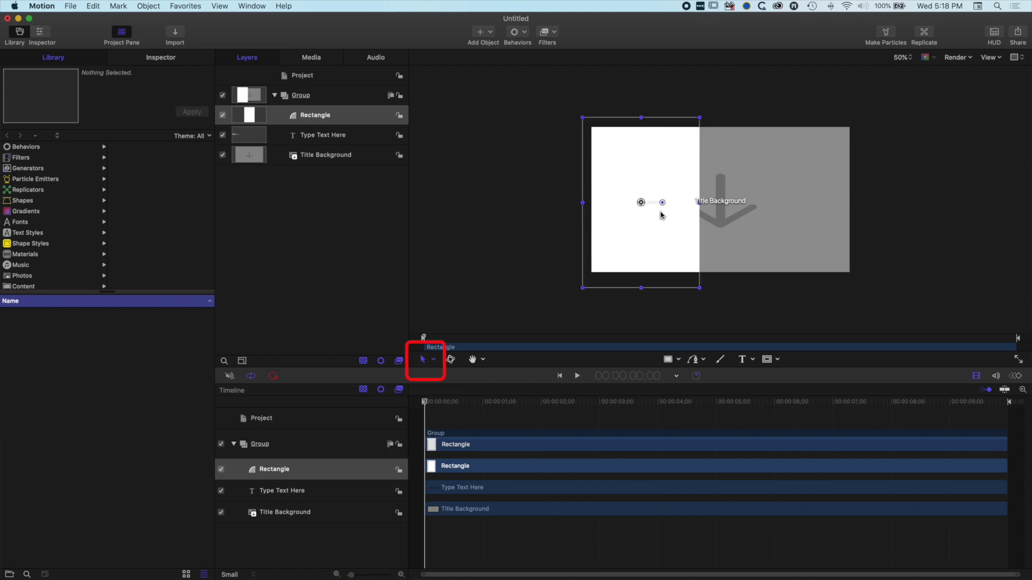
mouse_move(645, 202)
left_mouse_down()
mouse_move(591, 201)
mouse_move(641, 202)
left_mouse_up()
mouse_move(640, 116)
left_mouse_down()
mouse_move(641, 129)
mouse_move(640, 120)
left_mouse_up()
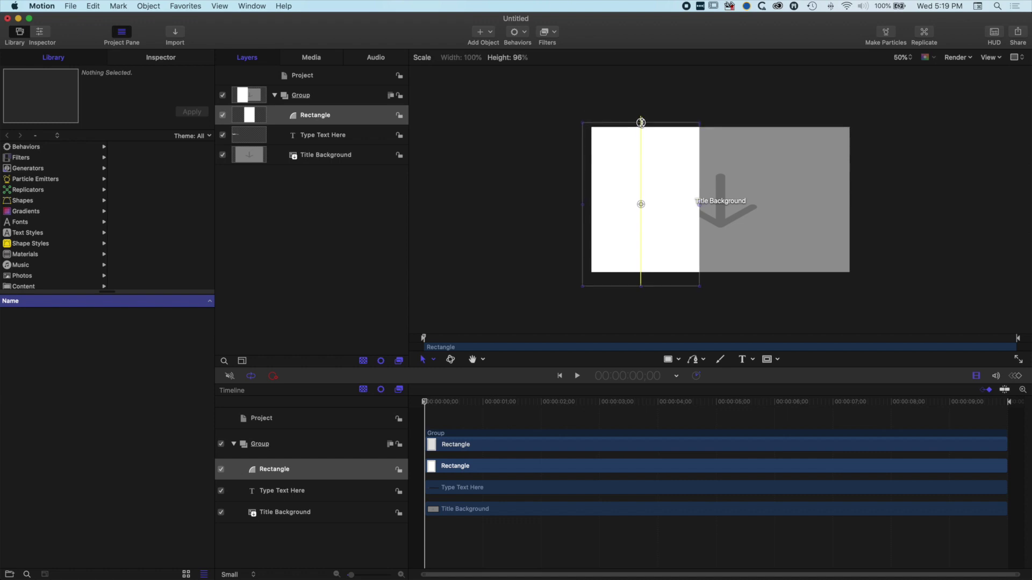
left_click_drag(640, 202, 636, 199)
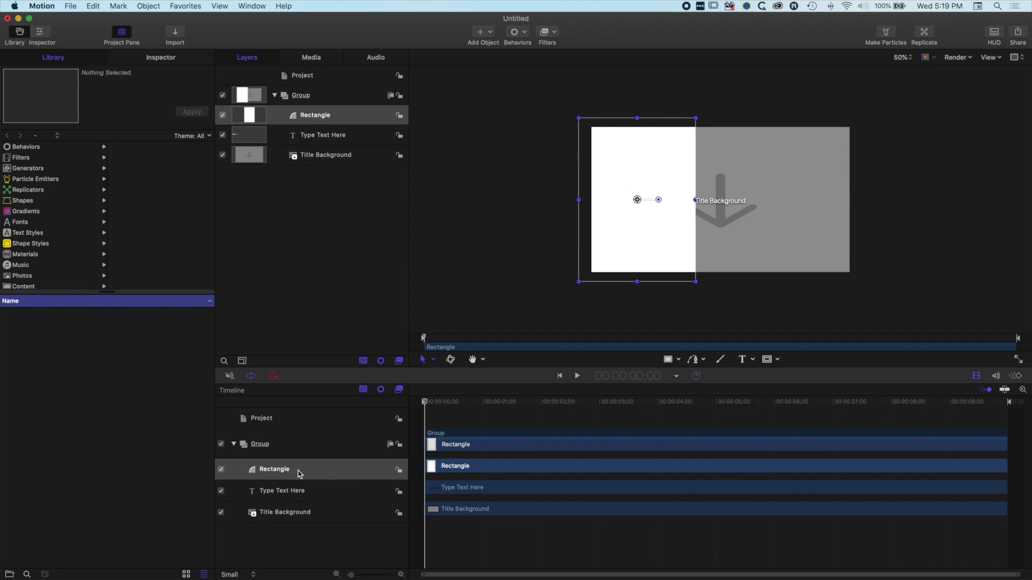
left_click_drag(299, 474, 295, 498)
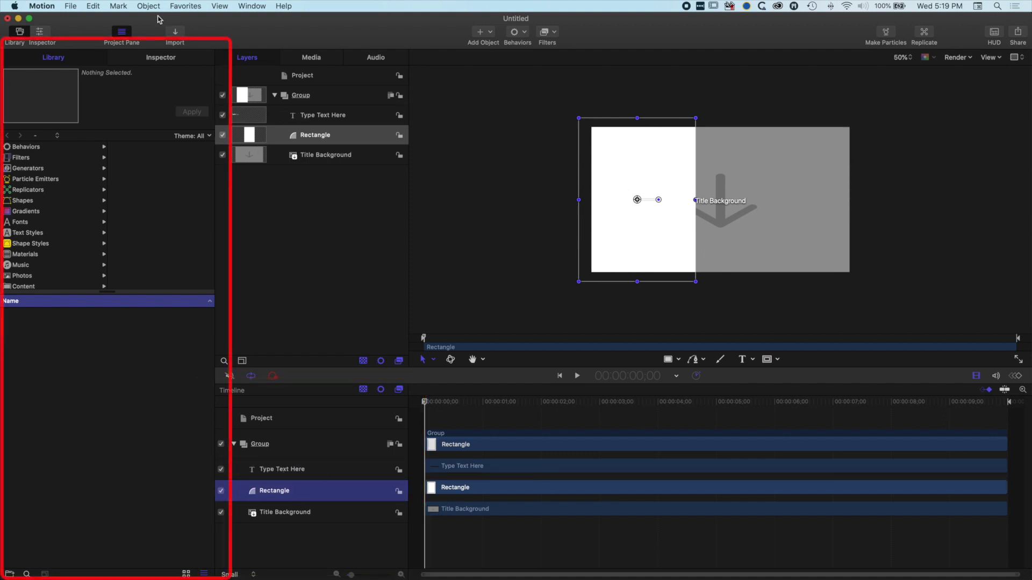
Step: Change the rectangle's fill mode from a solid color to Gradient
left_click(160, 59)
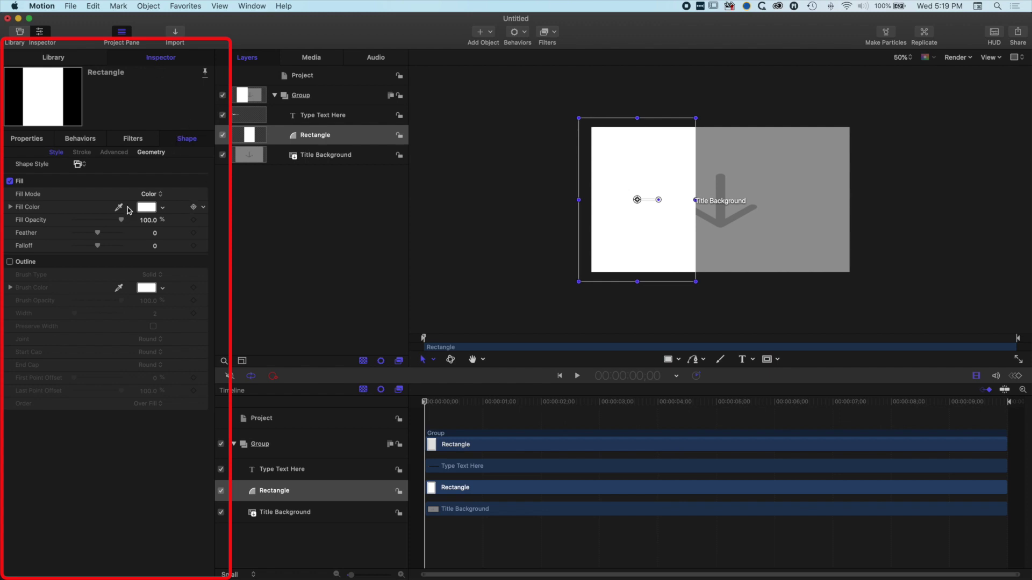
left_click(151, 196)
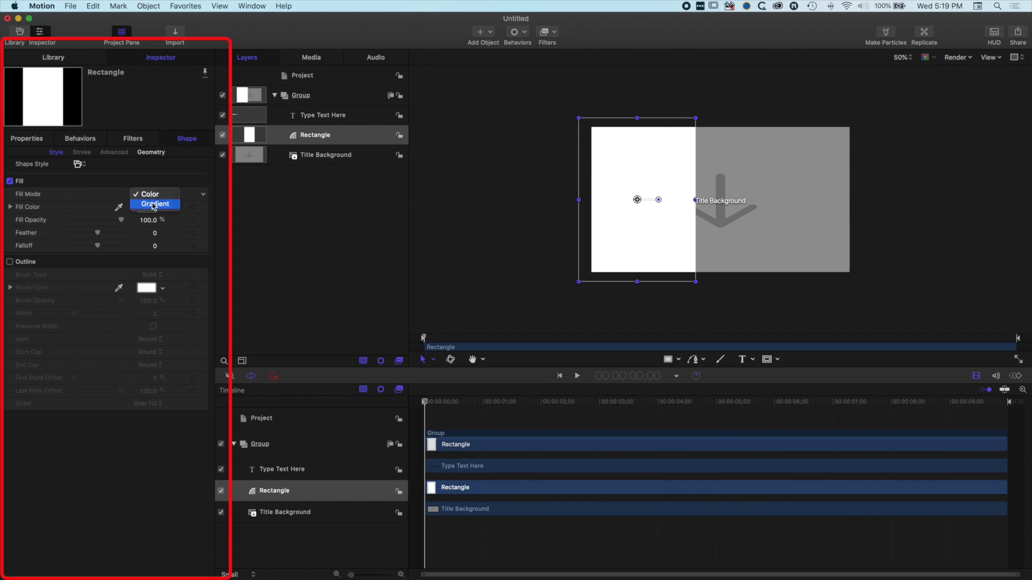
left_click(154, 205)
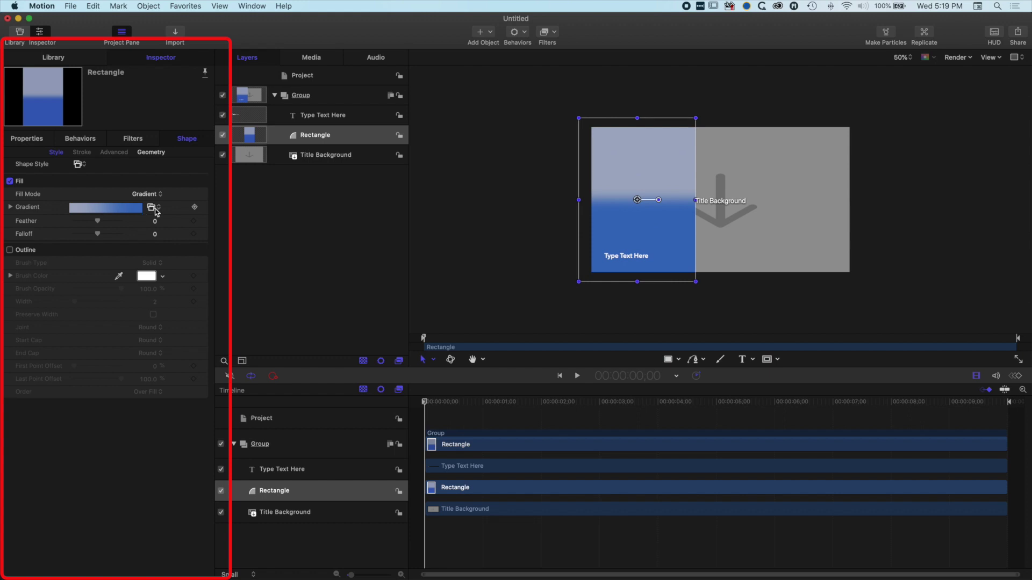
Step: Try the Charcoal and Blue Chrome gradient presets on the rectangle's fill
left_click(155, 210)
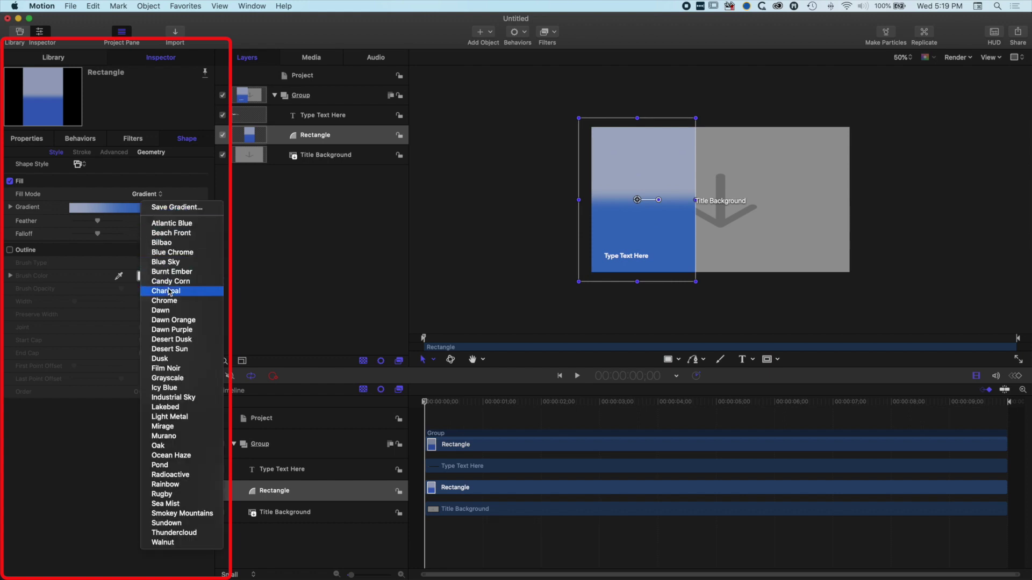
left_click(167, 291)
left_click(155, 209)
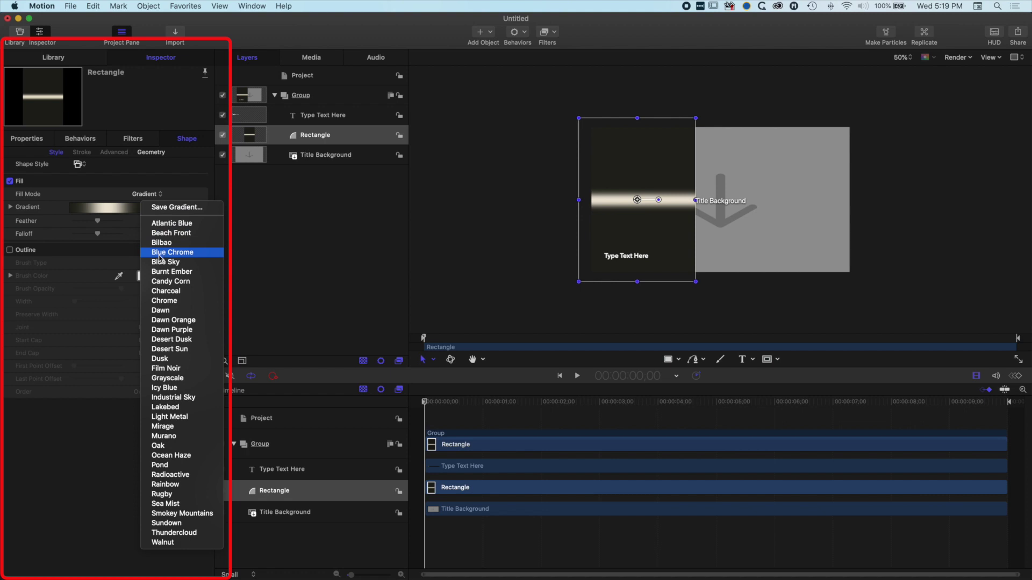
left_click(158, 250)
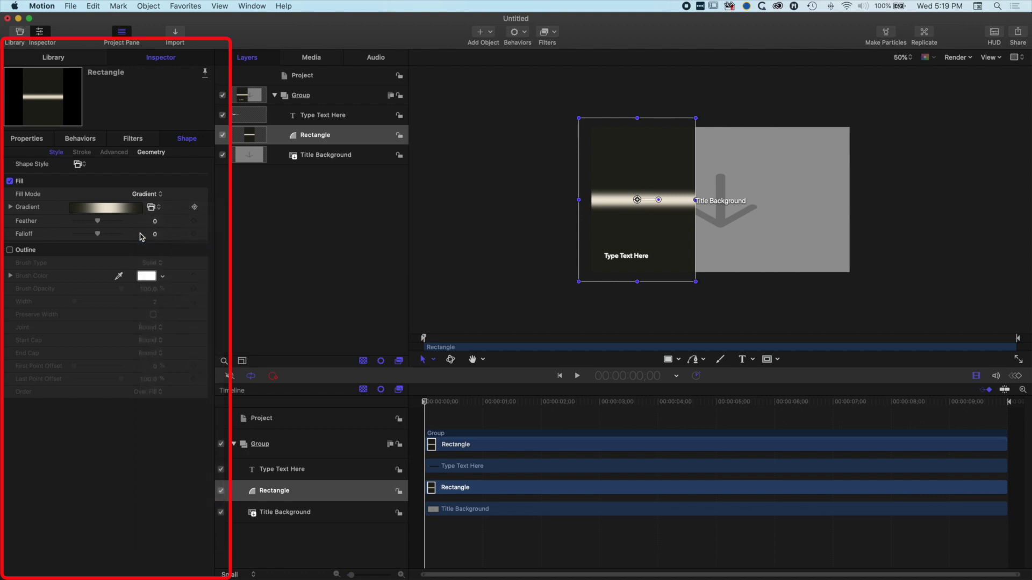
Step: Expand the rectangle's gradient settings, apply the Atlantic Blue preset and set the gradient type to Radial
left_click(11, 208)
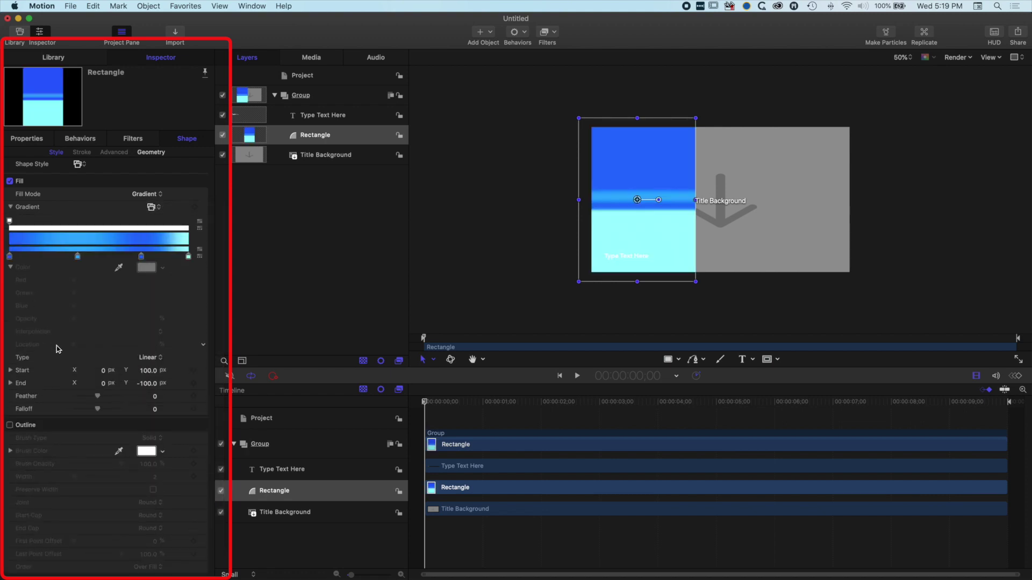
left_click(152, 208)
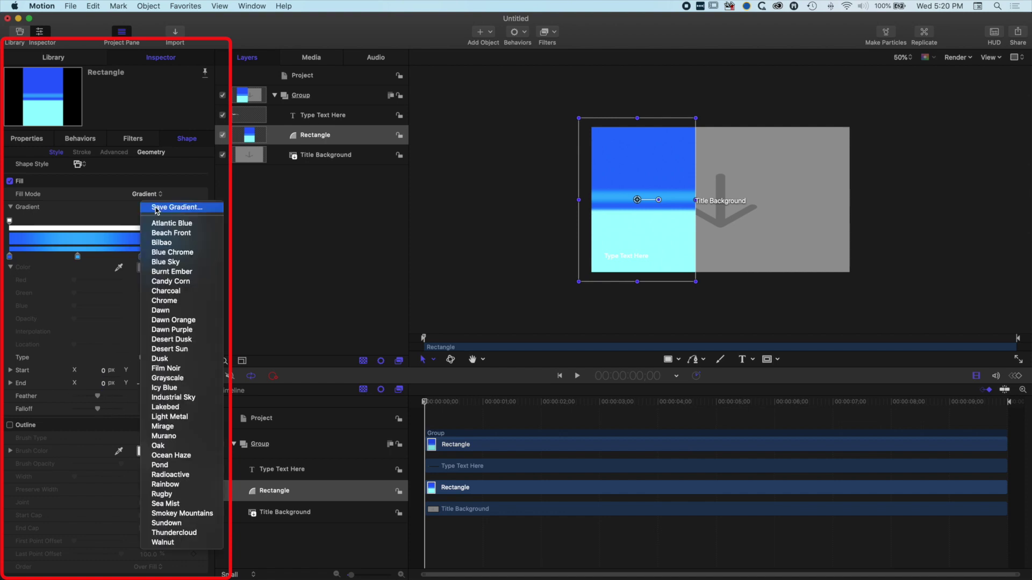
key("Escape")
left_click(78, 257)
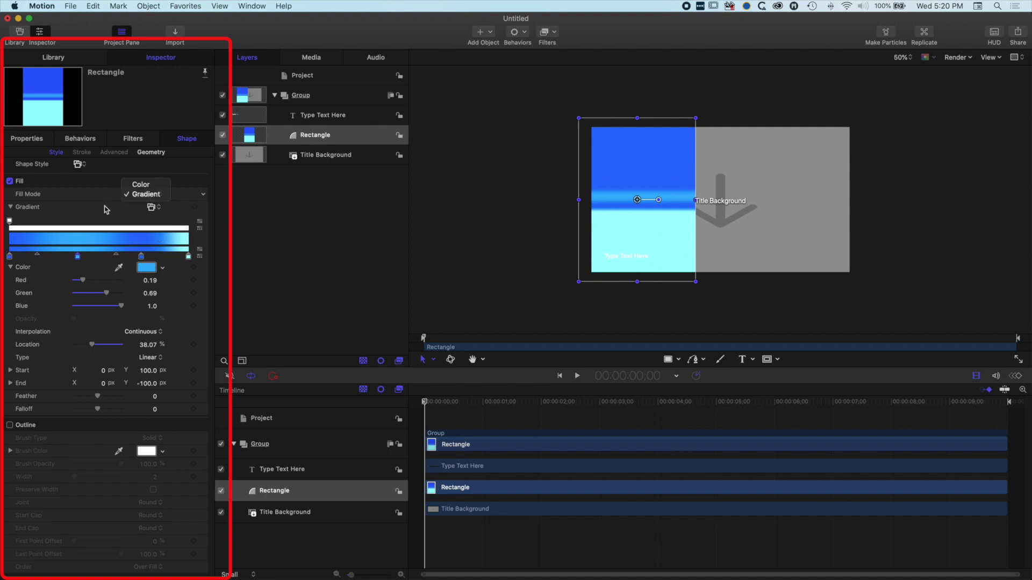
left_click(155, 207)
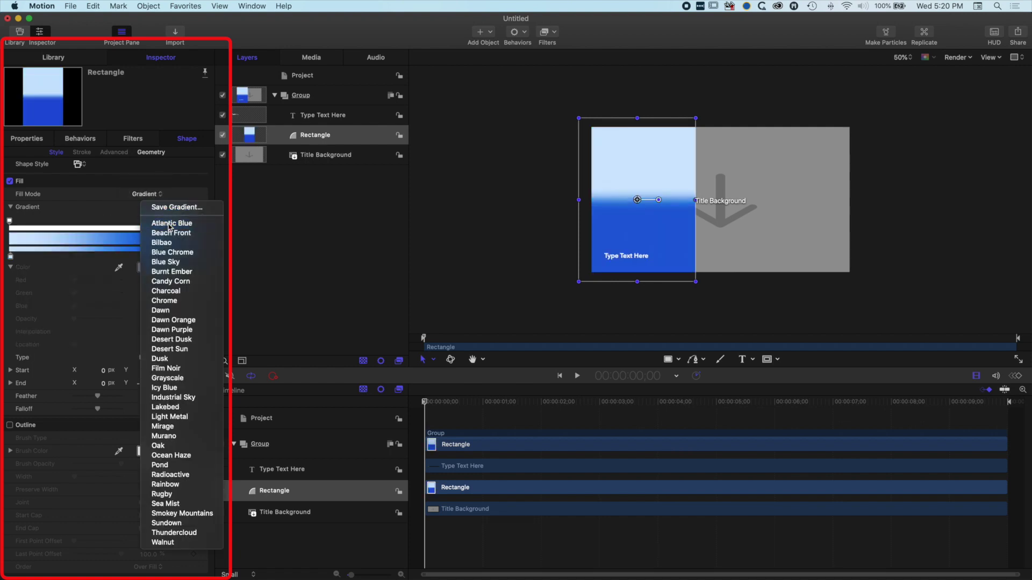
left_click(157, 223)
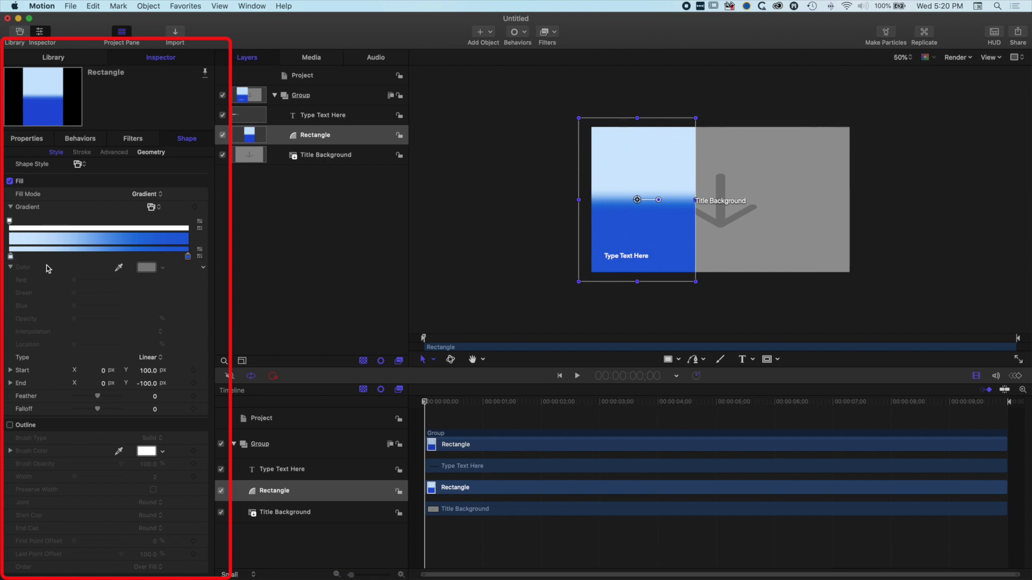
left_click(149, 357)
left_click(151, 368)
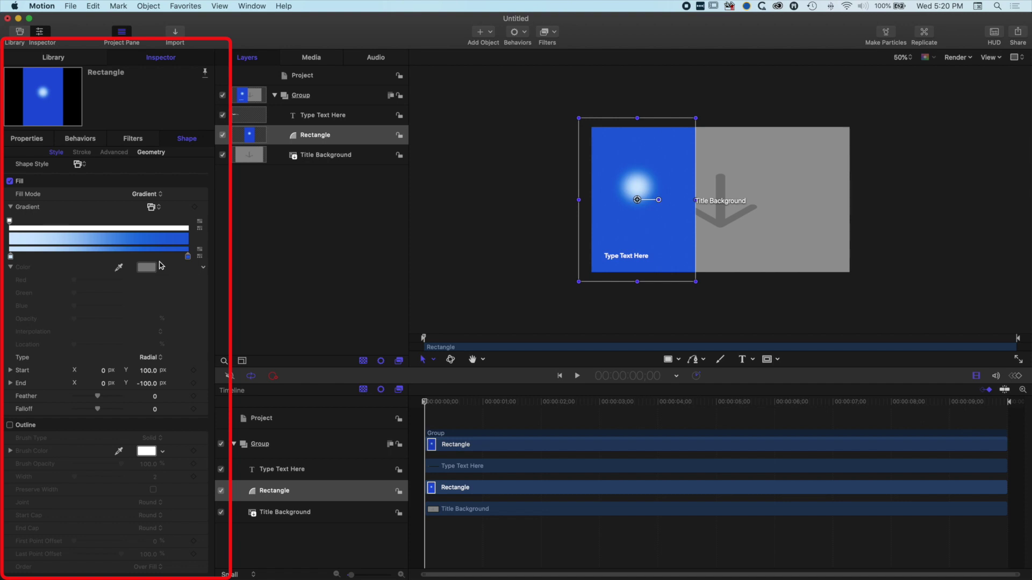
Step: Recolor the radial gradient's end stop to dark teal and its start stop to a lighter teal blue
left_click(188, 256)
left_click_drag(164, 271, 228, 334)
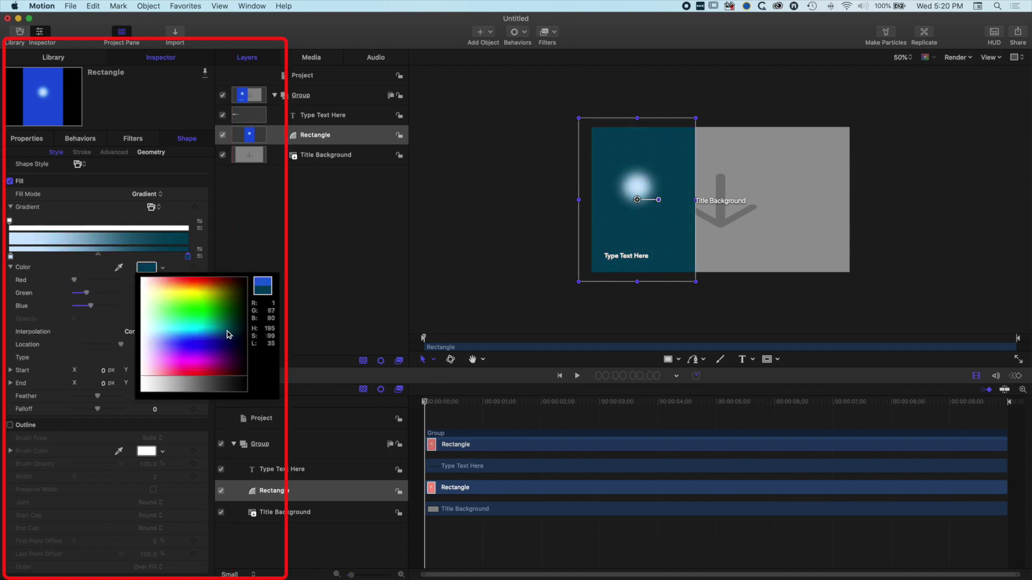
left_click(11, 256)
mouse_move(162, 268)
left_mouse_down()
mouse_move(228, 334)
mouse_move(230, 324)
mouse_move(230, 336)
mouse_move(219, 335)
left_mouse_up()
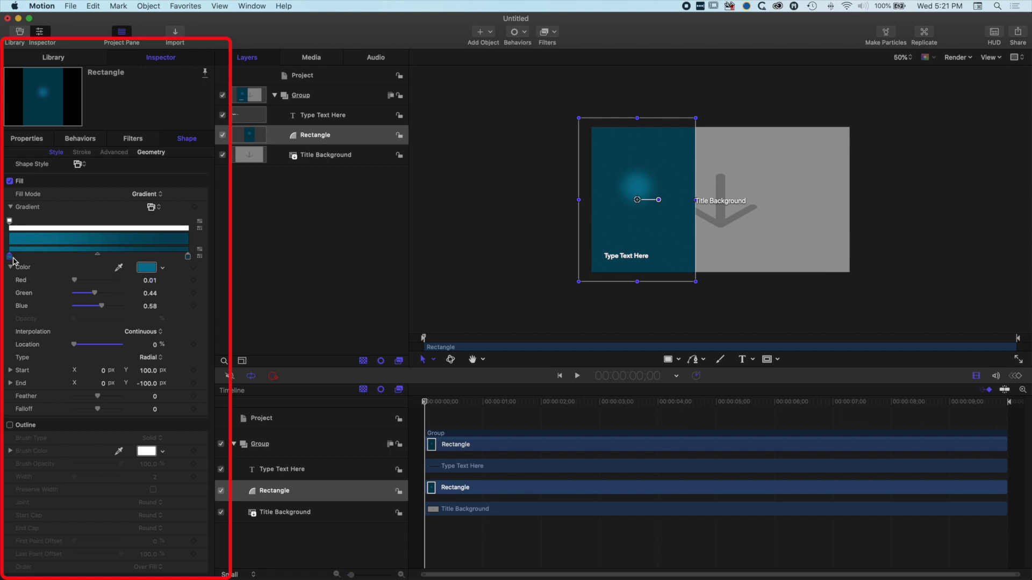
Step: Set the gradient's middle to 50.01%, the shape's falloff to 6, the gradient start to X -78, Y 313 px and its end Y to -497 px
mouse_move(99, 256)
left_mouse_down()
mouse_move(72, 256)
mouse_move(157, 254)
mouse_move(98, 254)
left_mouse_up()
left_click_drag(97, 410, 99, 410)
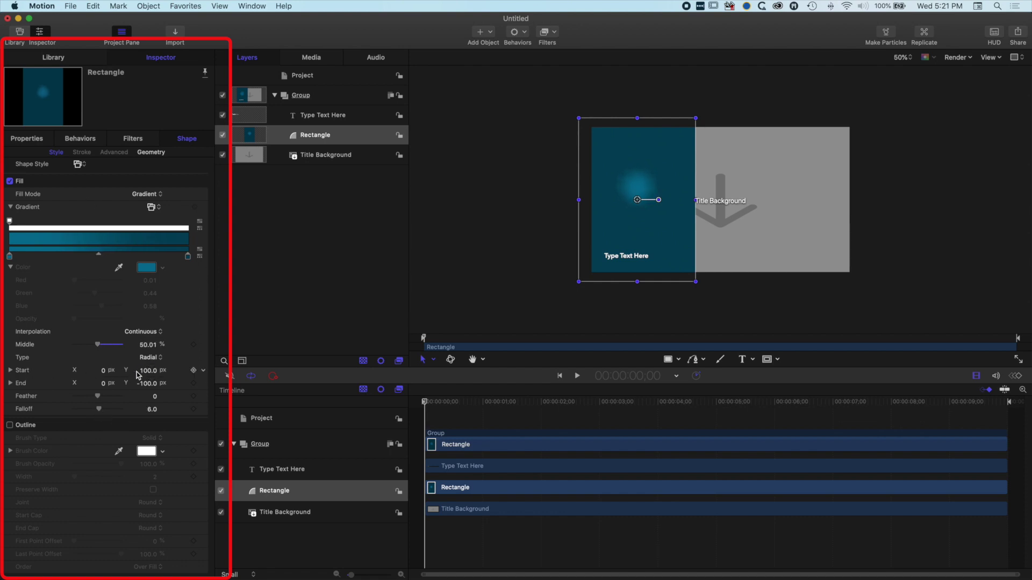
left_click_drag(144, 374, 93, 371)
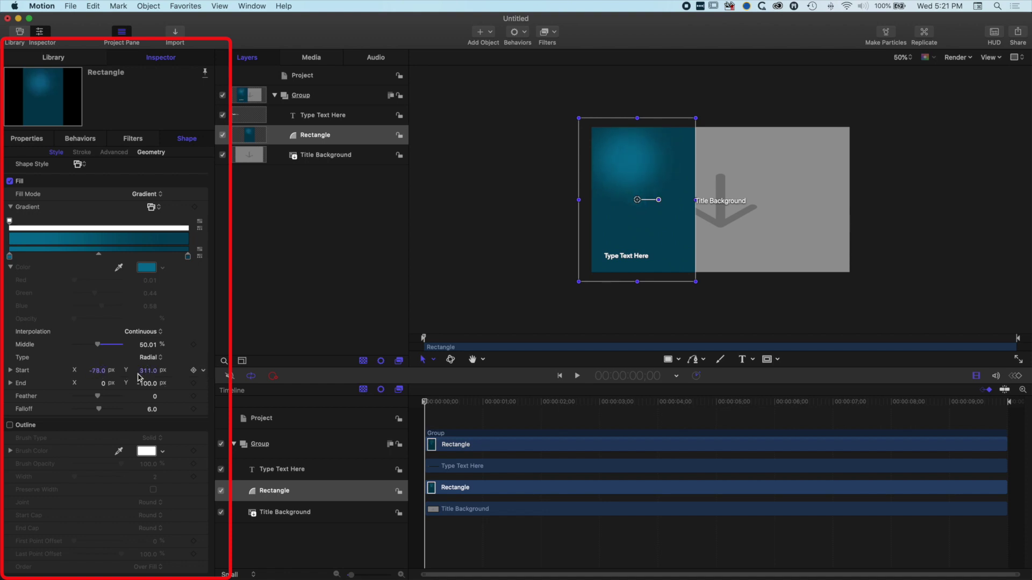
left_click_drag(149, 387, 152, 387)
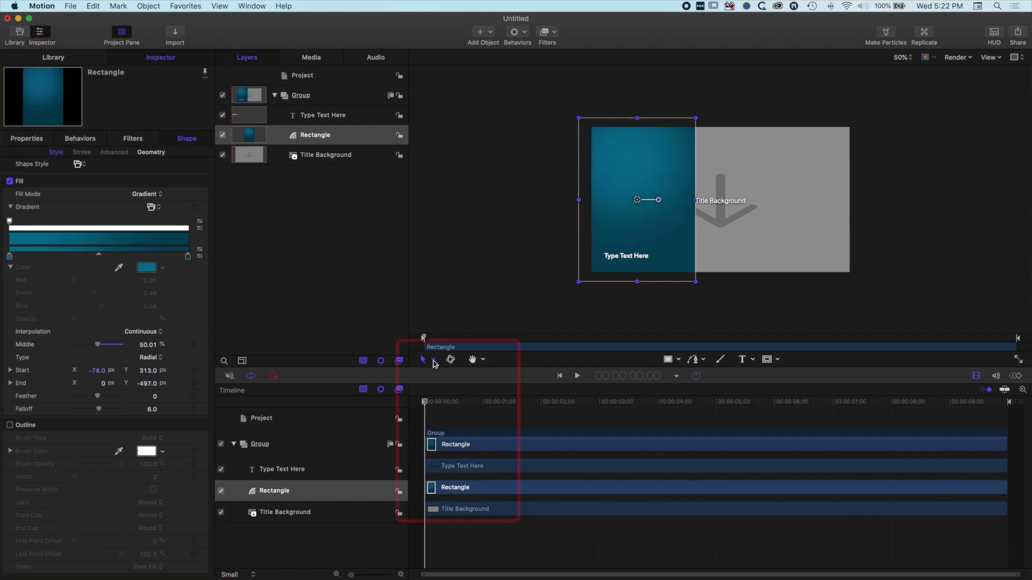
Step: Reshape the rectangle's radial gradient on the canvas with Adjust Item, to about X -109, Y 311 px start and X 349, Y -556 px end
left_click(434, 360)
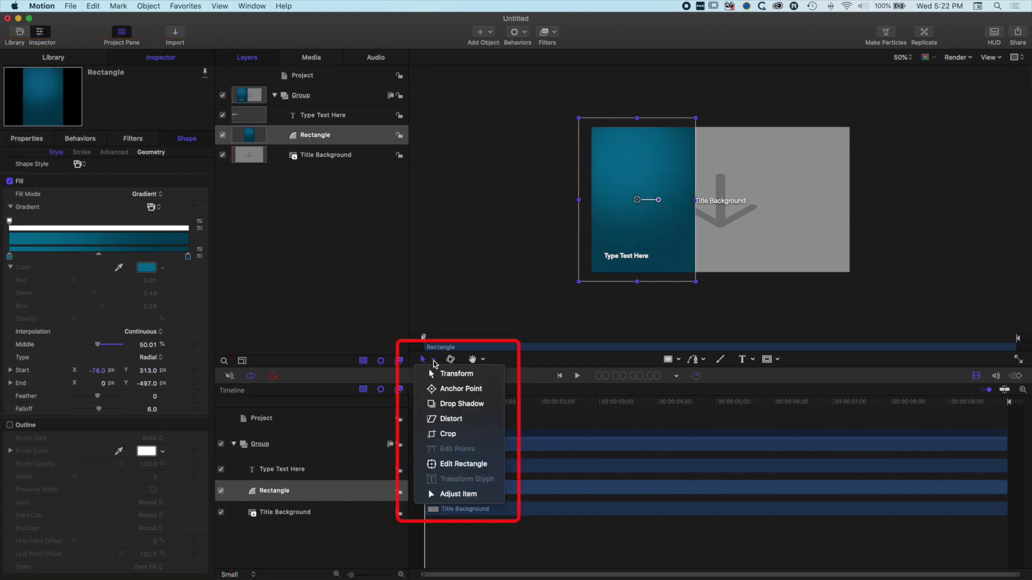
left_click(452, 495)
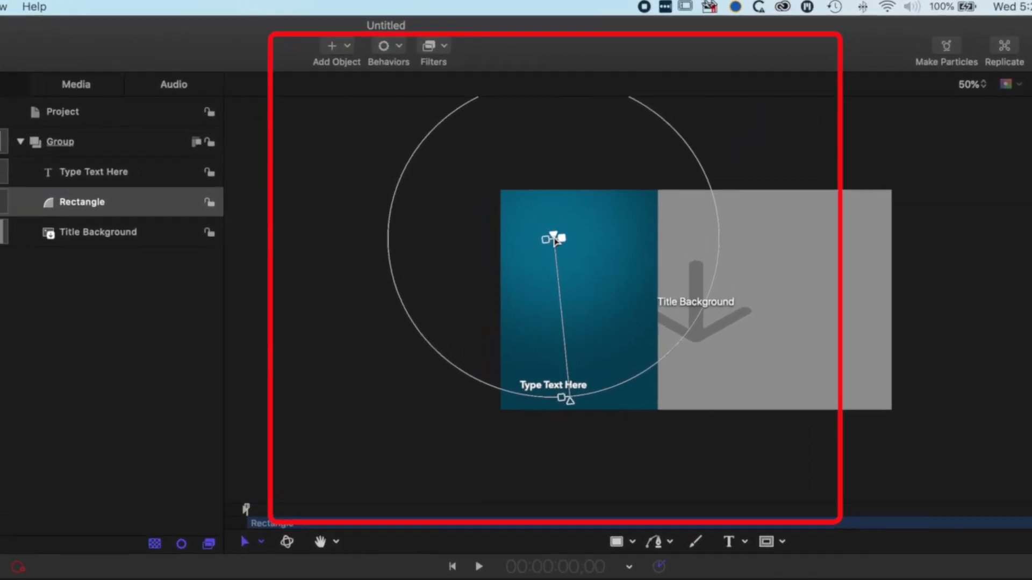
mouse_move(555, 240)
left_mouse_down()
mouse_move(579, 236)
mouse_move(549, 233)
left_mouse_up()
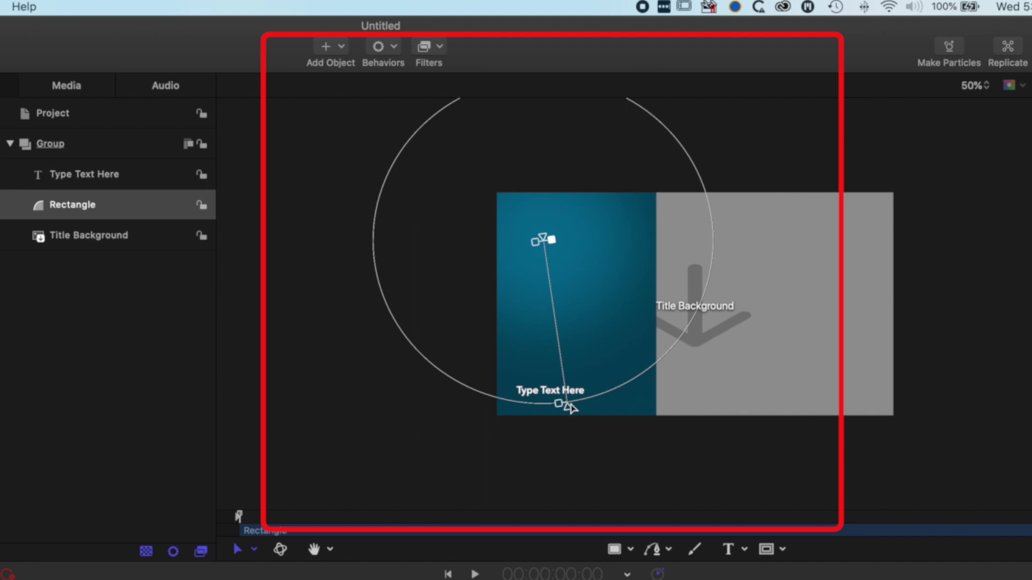
left_click_drag(567, 410, 640, 422)
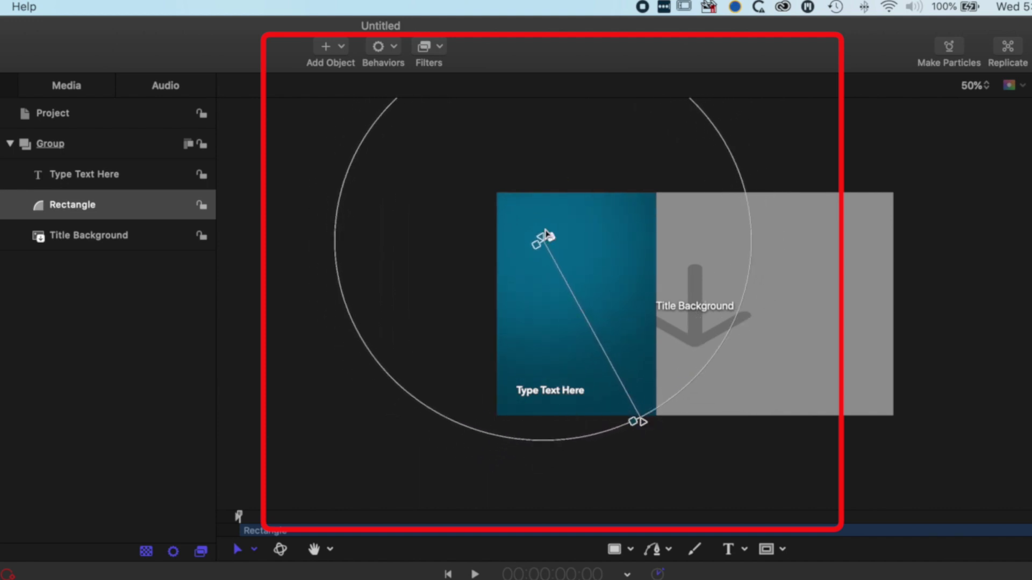
mouse_move(544, 243)
left_mouse_down()
mouse_move(528, 224)
mouse_move(538, 252)
left_mouse_up()
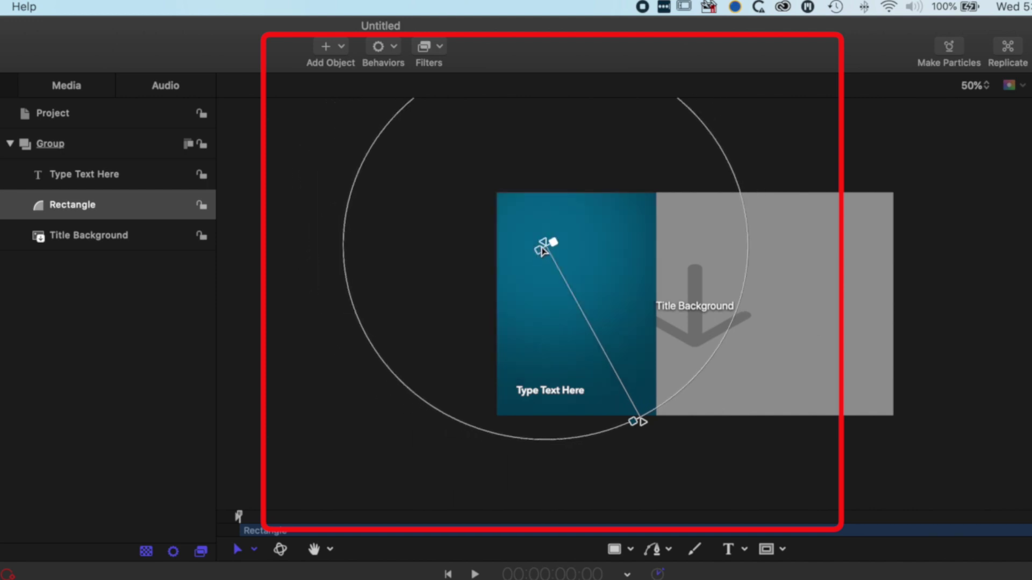
left_click_drag(541, 253, 526, 255)
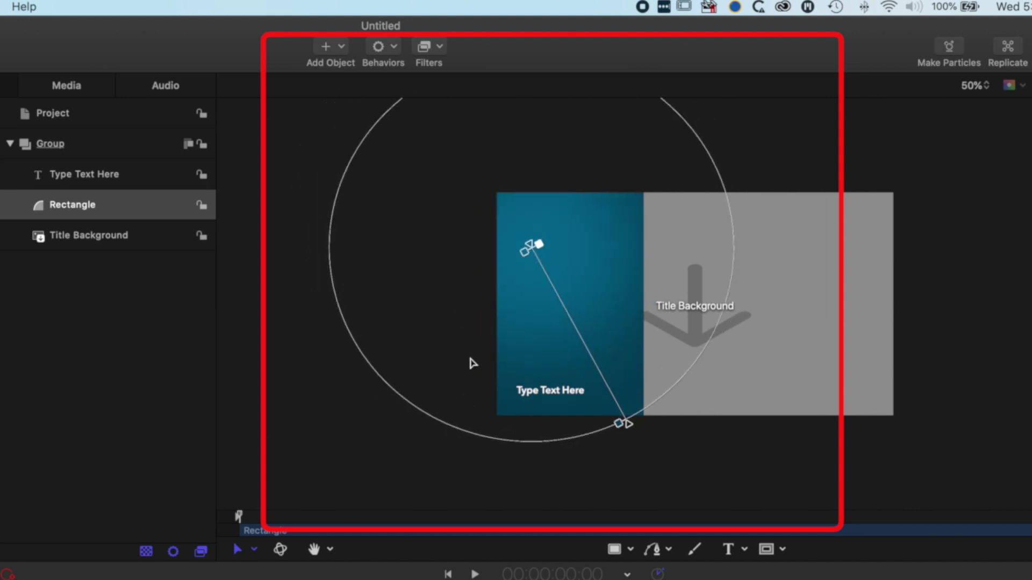
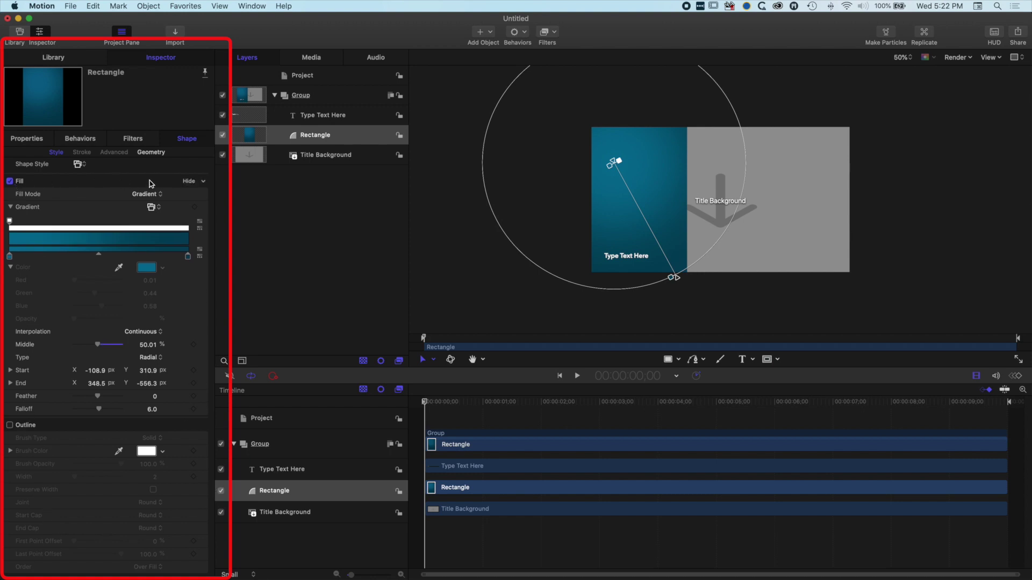
Step: Show the rectangle's geometry settings and use Transform to shift the rectangle slightly to the right on the canvas
left_click(151, 153)
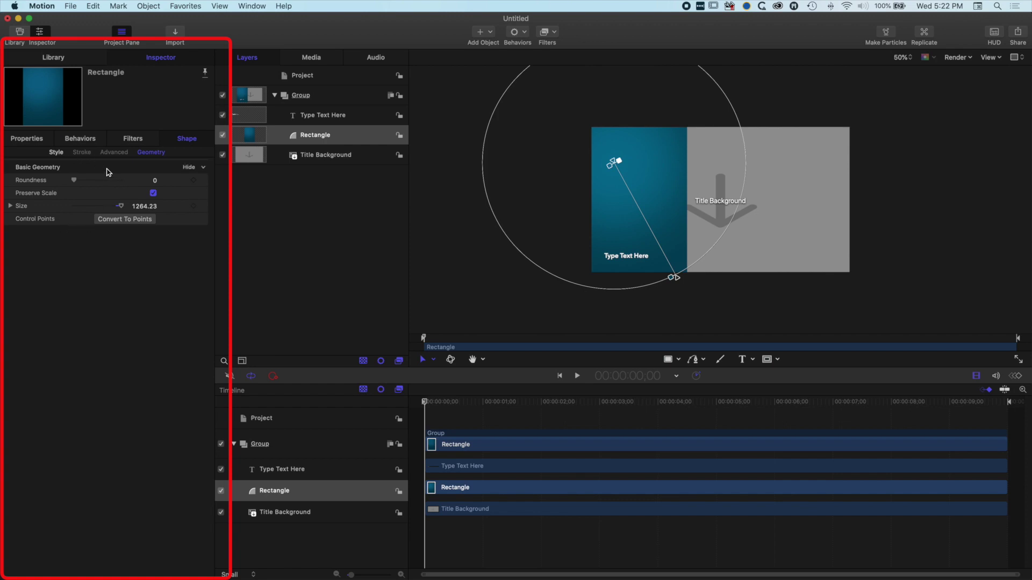
left_click(433, 359)
left_click(439, 376)
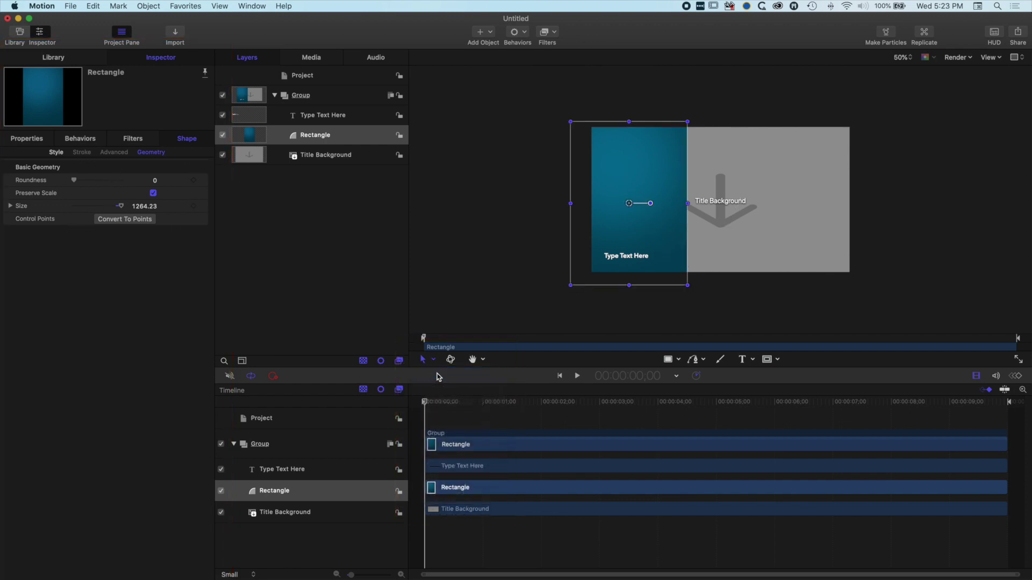
left_click_drag(635, 204, 637, 204)
Step: Resize the text's layout box to fill the teal rectangle with small margins, about 580 units wide on the text ruler
left_click(294, 470)
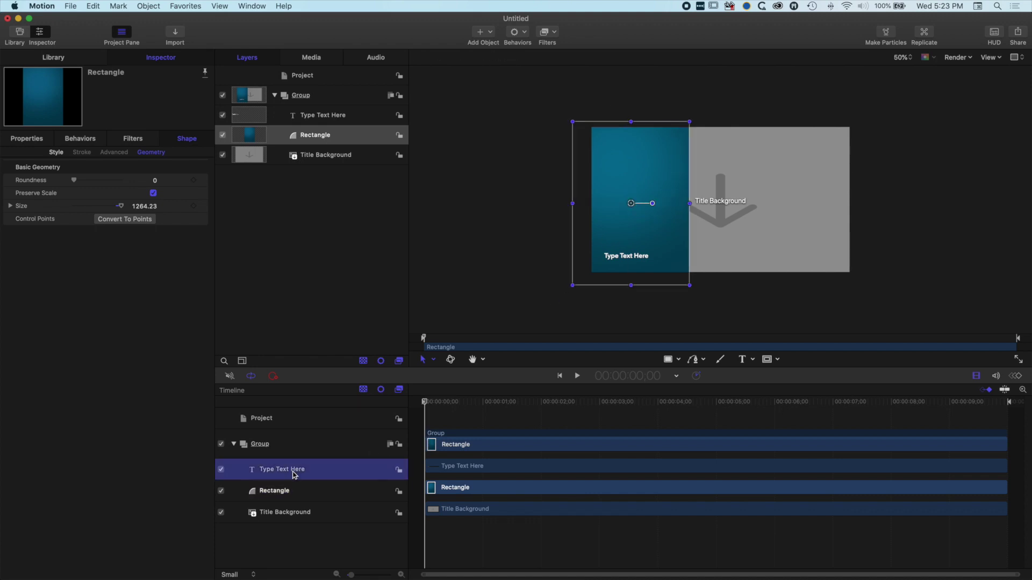
double_click(633, 259)
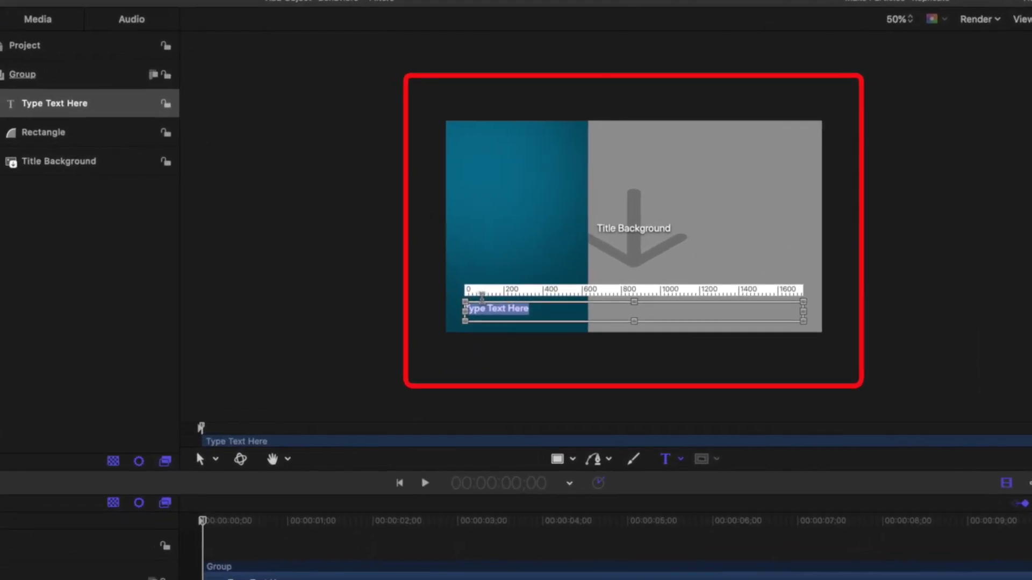
left_click_drag(439, 310, 449, 151)
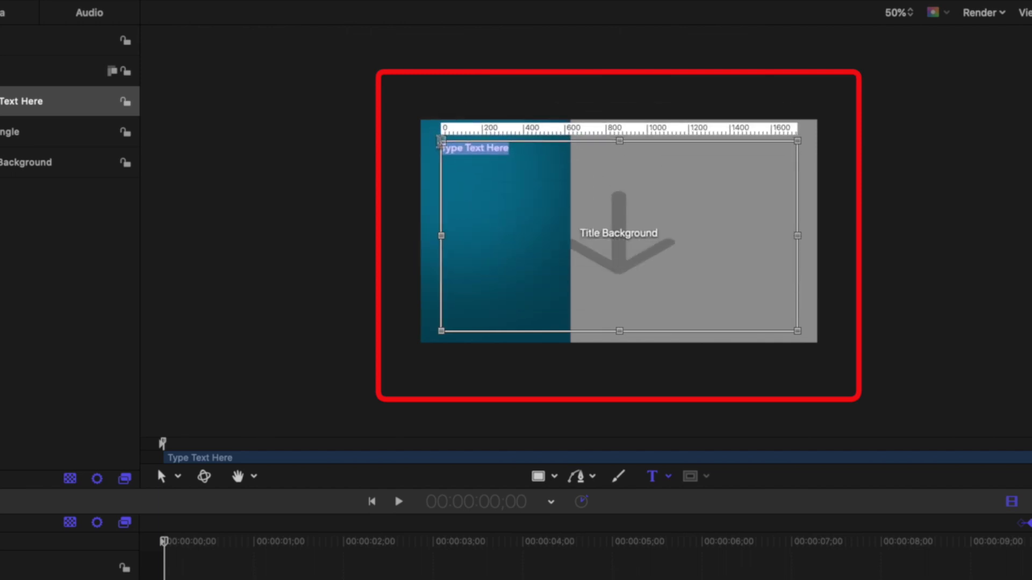
left_click_drag(799, 332, 555, 331)
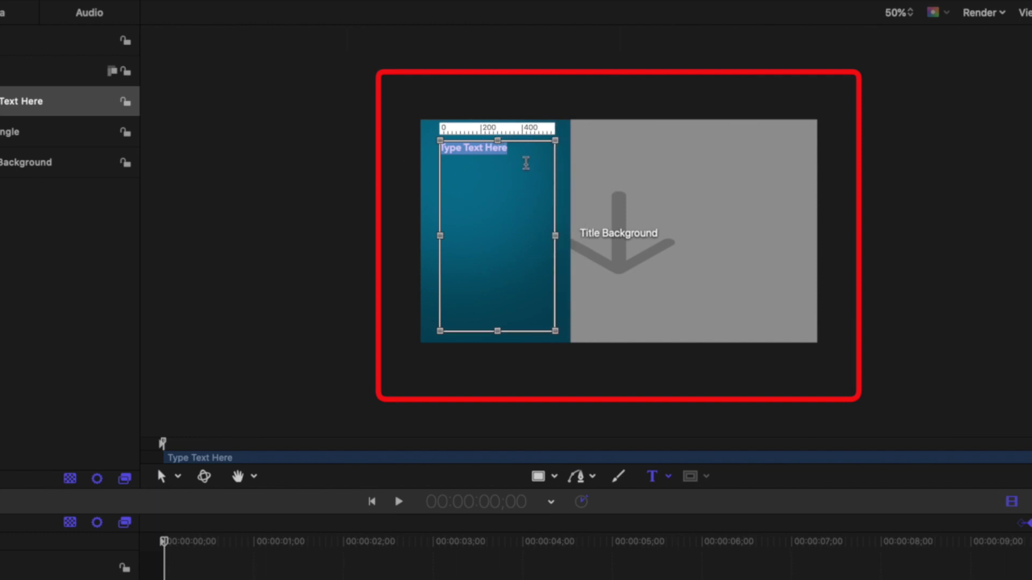
left_click_drag(440, 140, 436, 140)
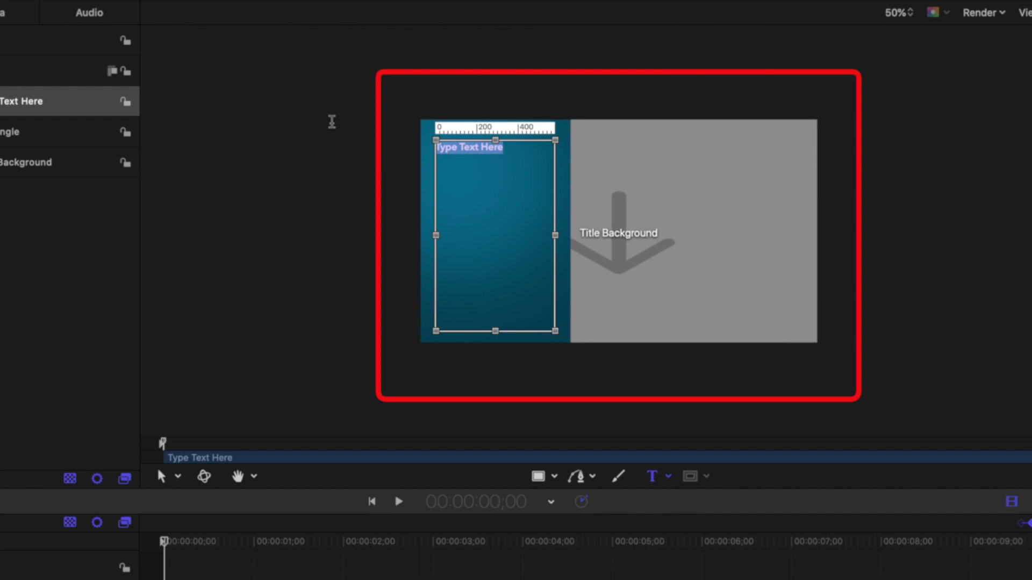
Step: Replace the placeholder text with "Slide-in Title" and paste the "In hac habitasse platea dictumst" passage from the Lorem Ipsum page in Safari below it
type("Slide-in Title")
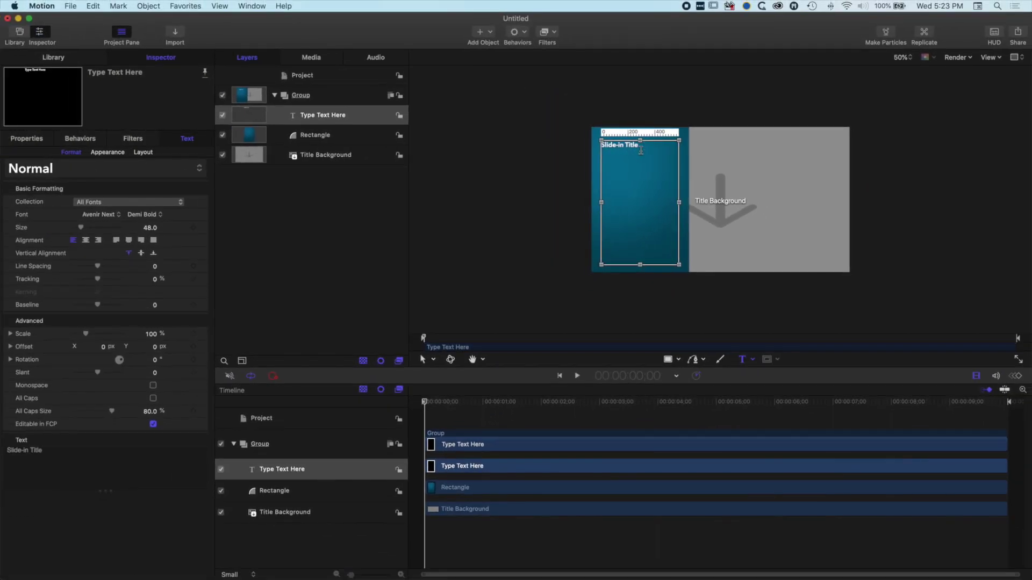
key("super+Tab")
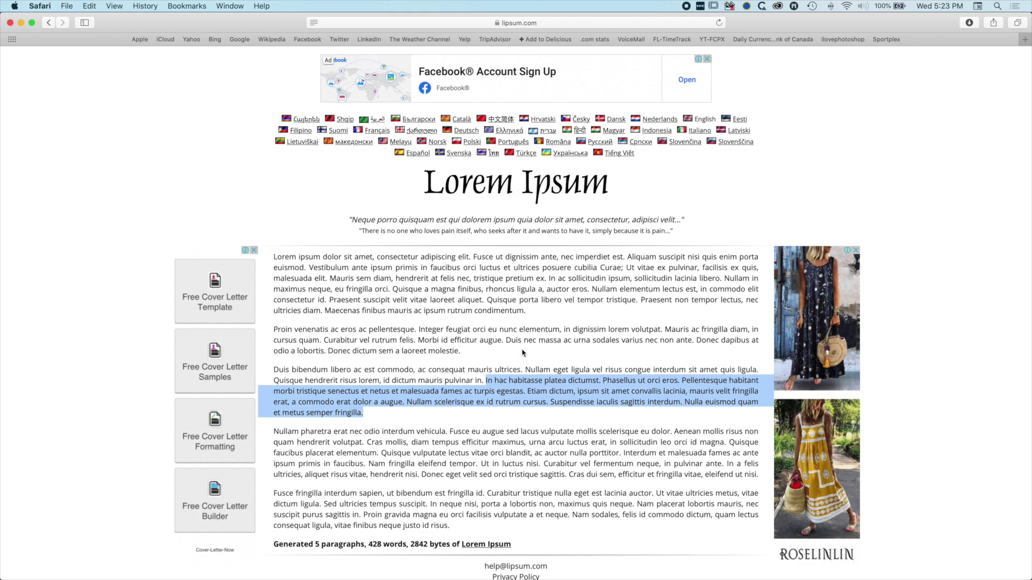
key("super+c")
key("super+Tab")
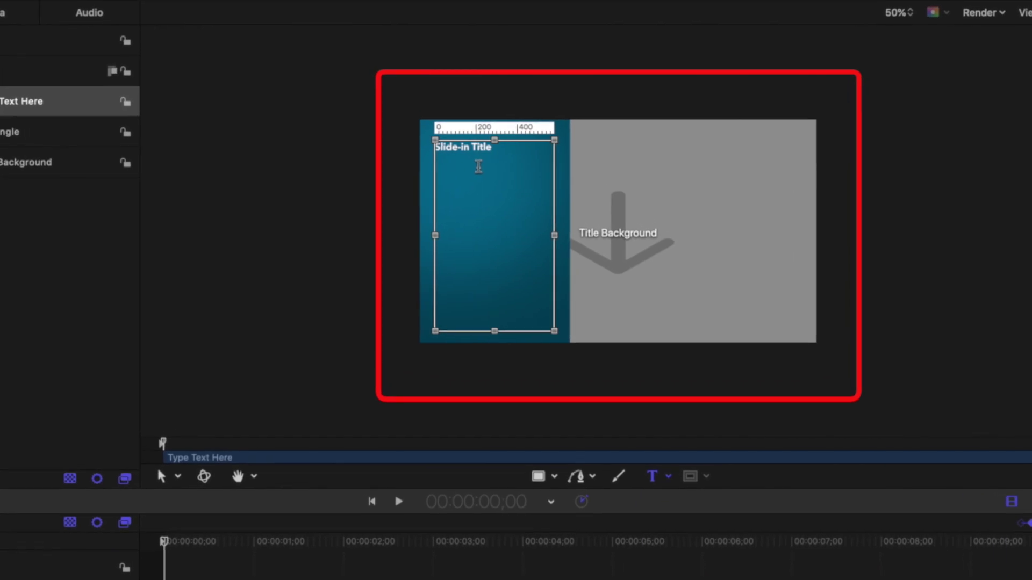
key("super+v")
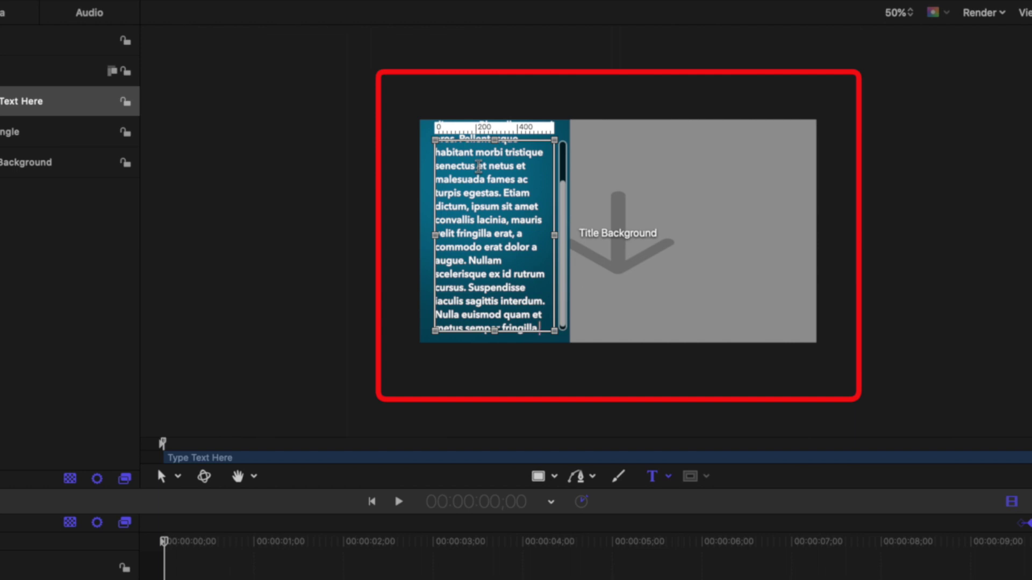
scroll(567, 205, "up", 4)
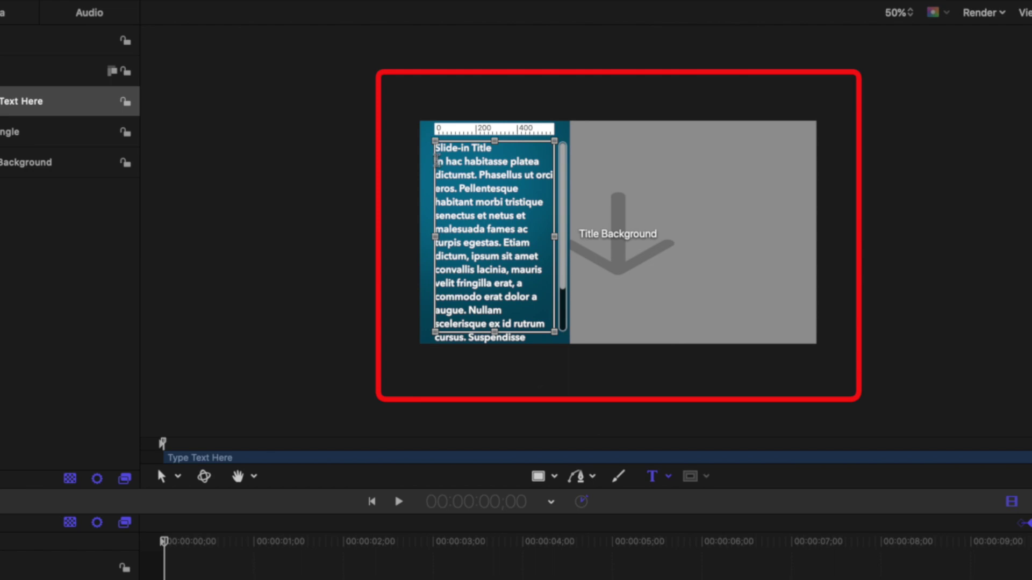
Step: Set the body text below the title to size 37 and justify it with the last line aligned left
left_click_drag(436, 160, 537, 390)
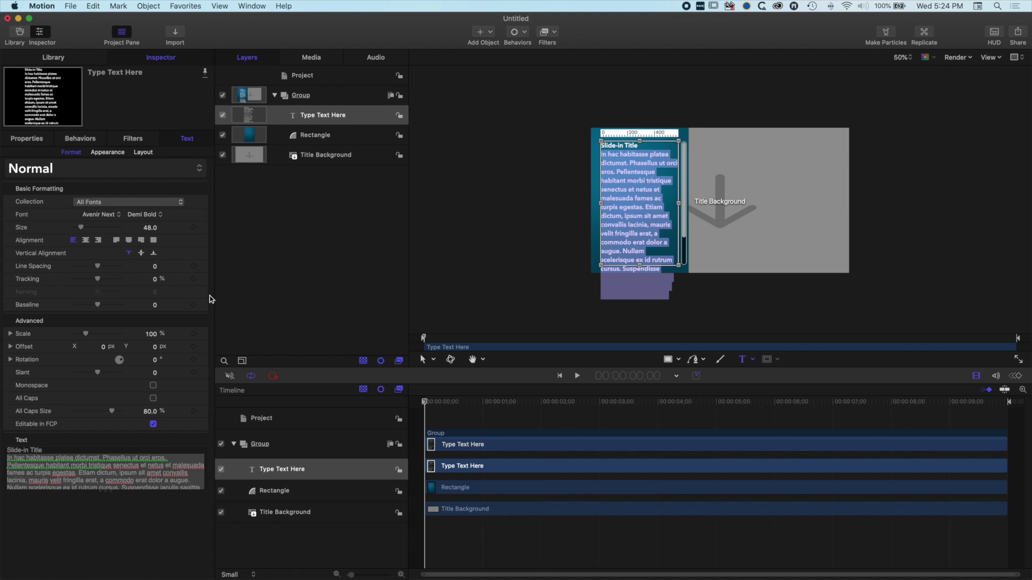
left_click_drag(150, 228, 141, 228)
left_click(116, 240)
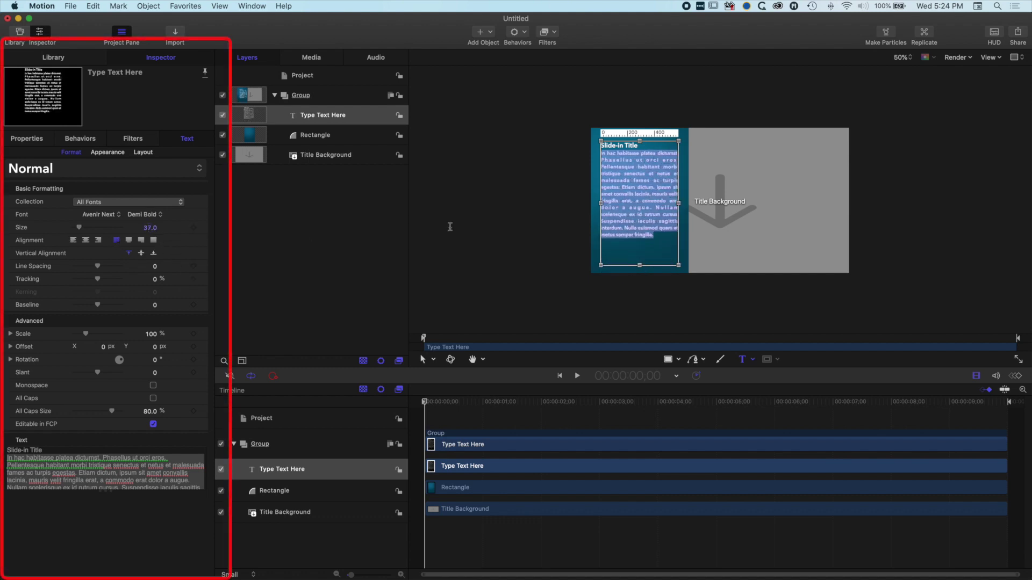
Step: Start a new paragraph at "Nullam scelerisque" and set the body text's line spacing to 13
left_click(630, 208)
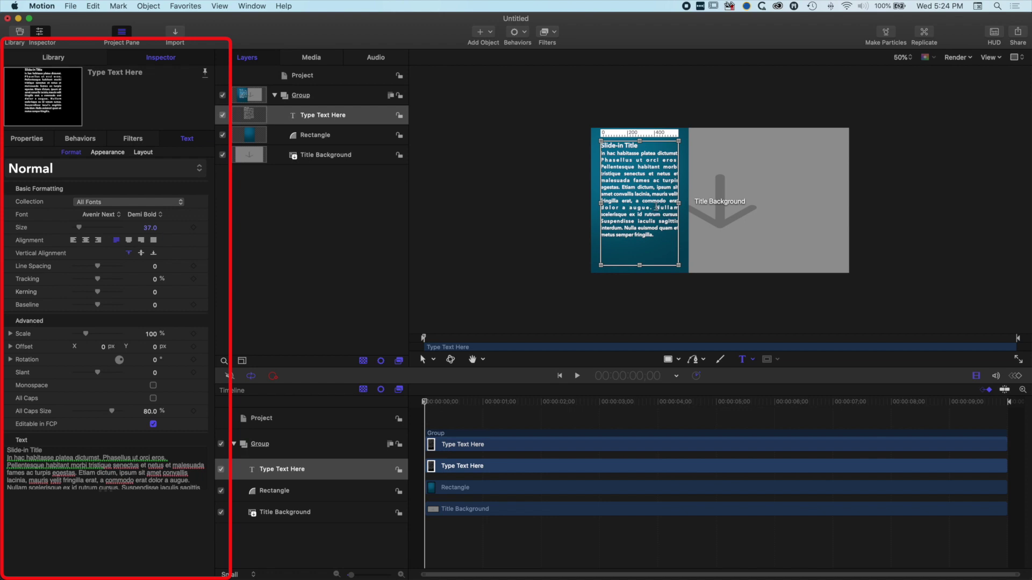
key("Return")
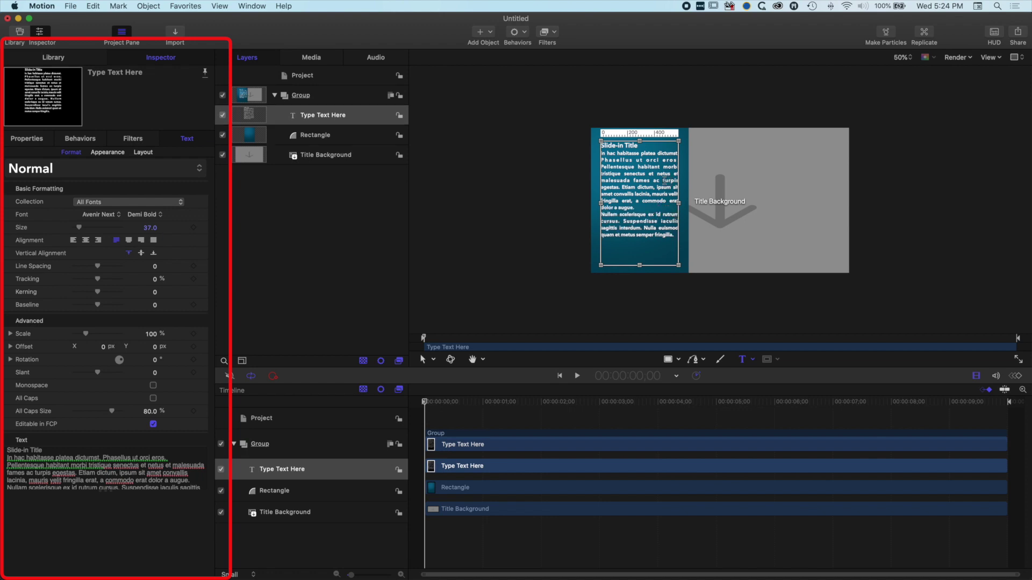
left_click_drag(674, 235, 570, 151)
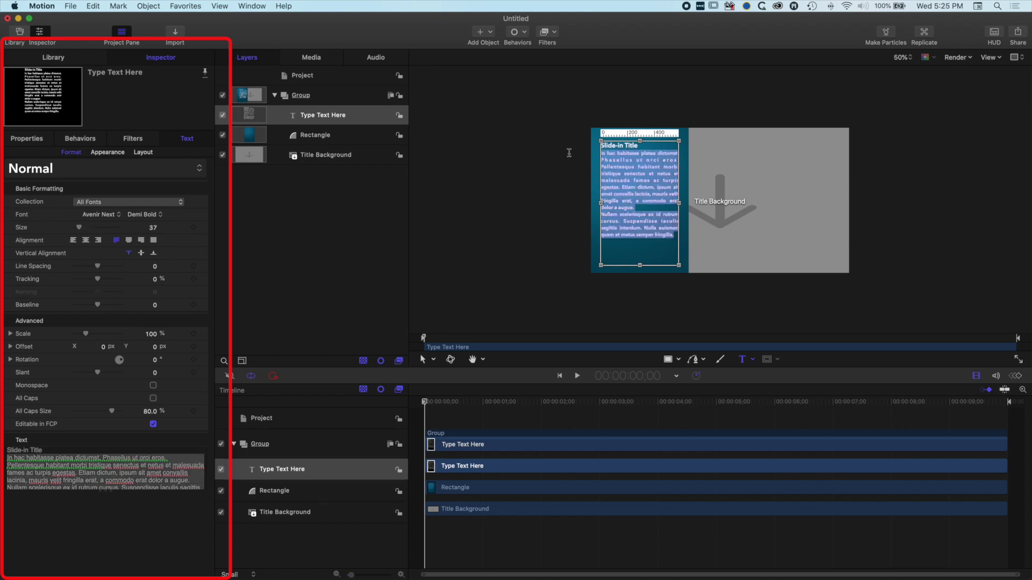
left_click_drag(98, 266, 100, 266)
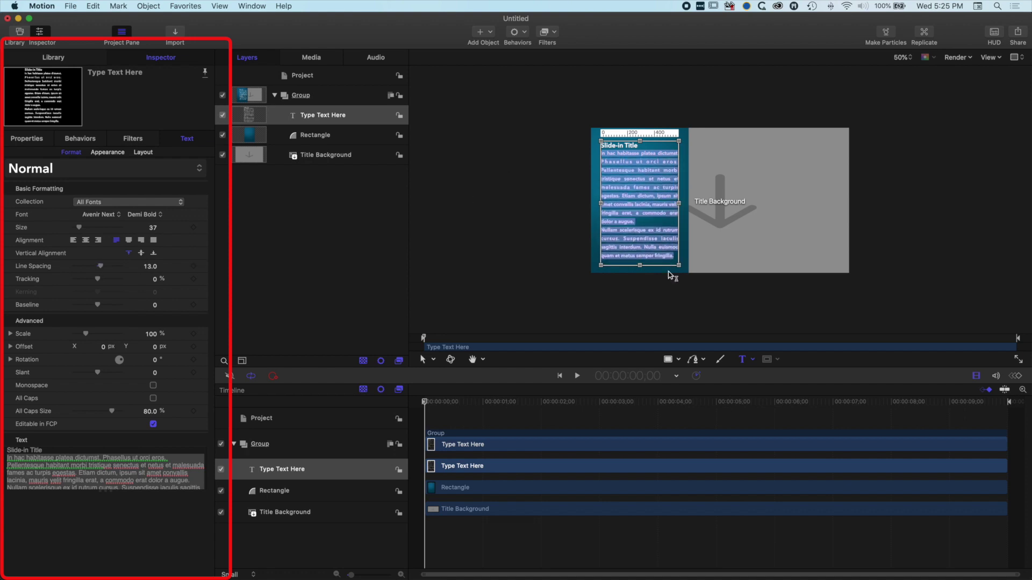
left_click(642, 225)
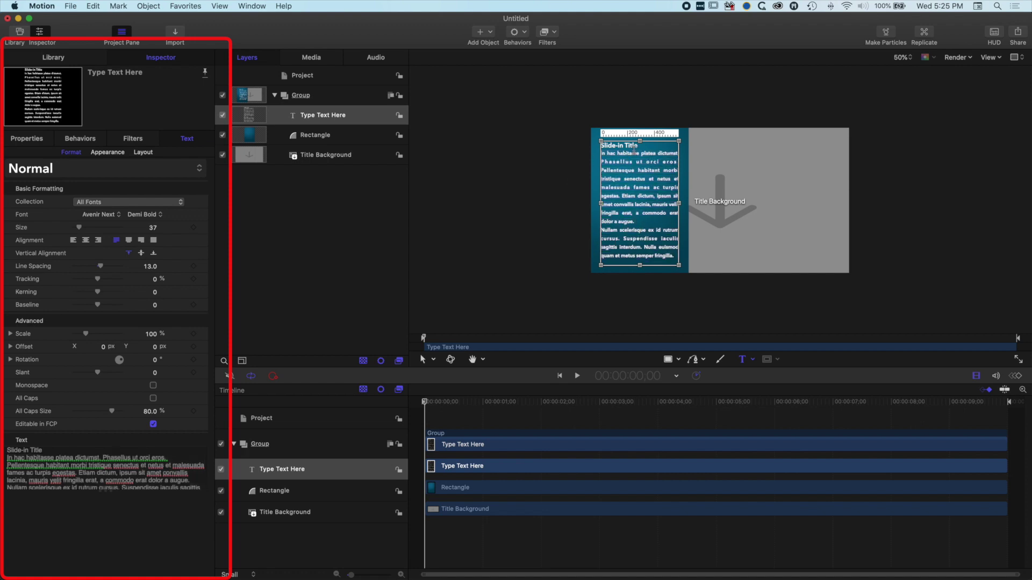
Step: Set the "Slide-in Title" line to Avenir Next Bold and the body text to Regular
left_click_drag(638, 147, 599, 146)
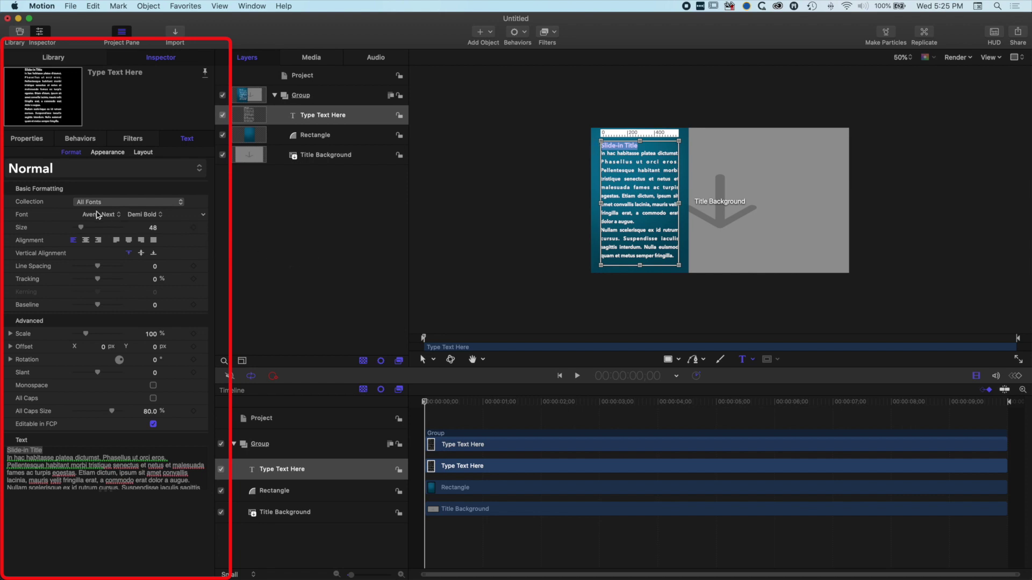
left_click(136, 215)
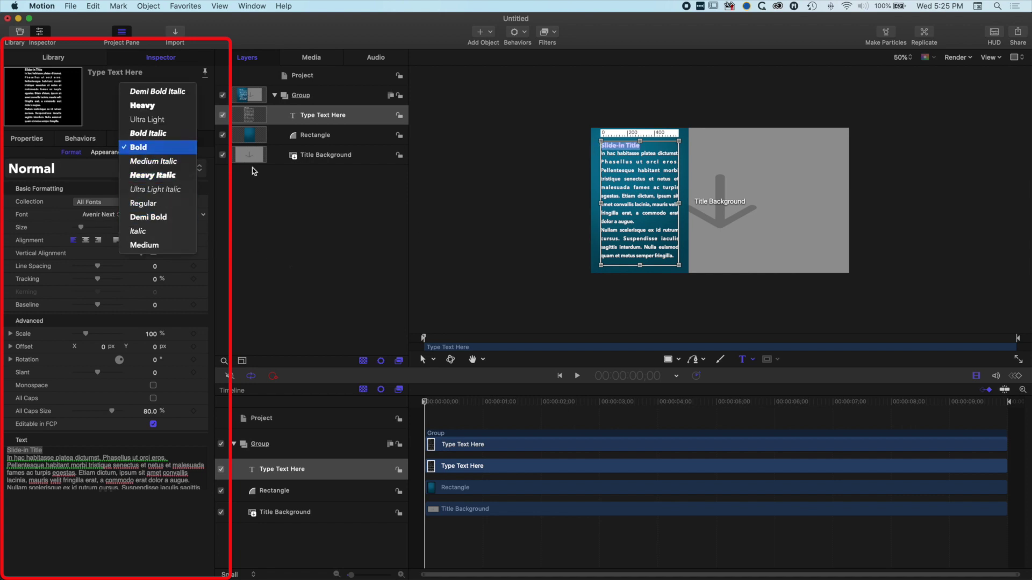
left_click(139, 148)
left_click(672, 256)
left_click_drag(674, 256, 601, 152)
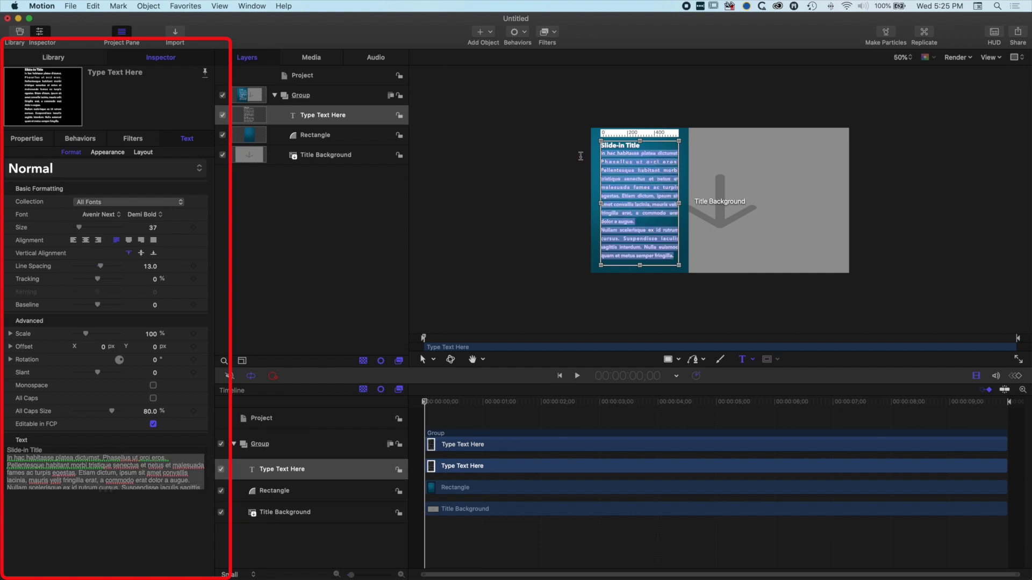
left_click(163, 216)
left_click(152, 204)
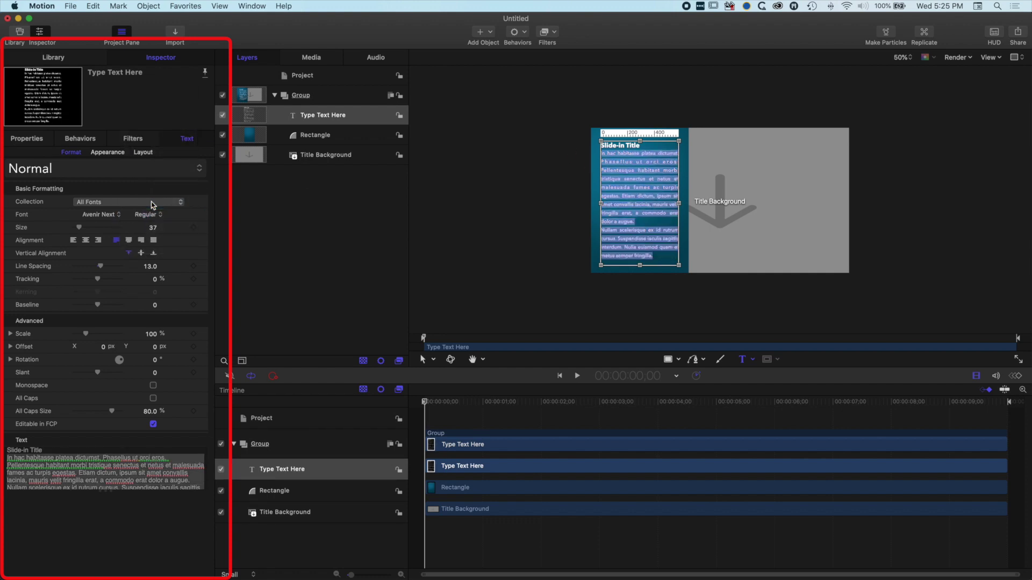
Step: Even out the justified lines by splitting the body words into "Phas ellus", "Pellen tesque" and "habit asse"
left_click(638, 202)
left_click(665, 178)
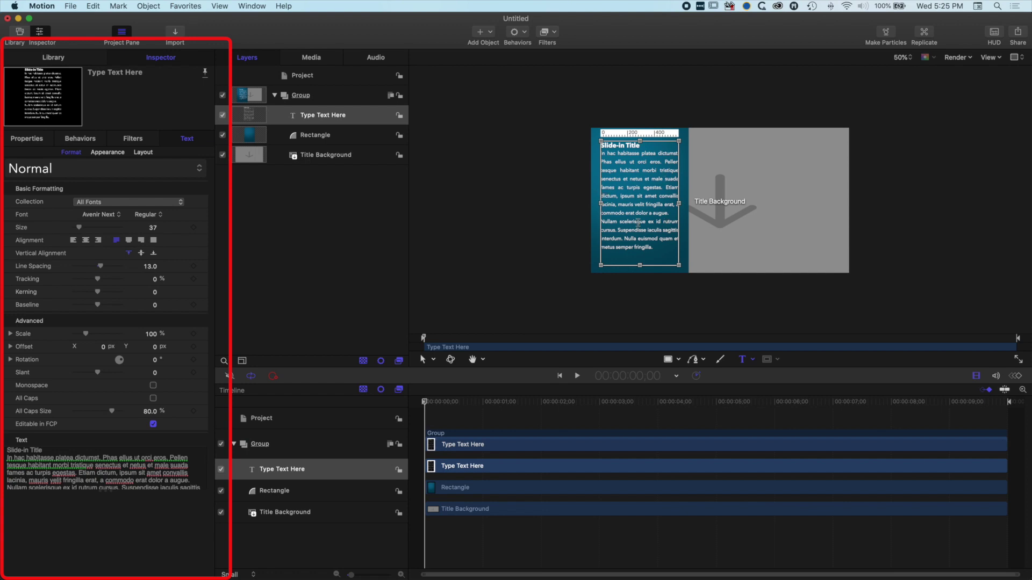
left_click(631, 153)
Step: Nudge the whole text block slightly upward on the rectangle with Transform and park the playhead at the project start
left_click(423, 362)
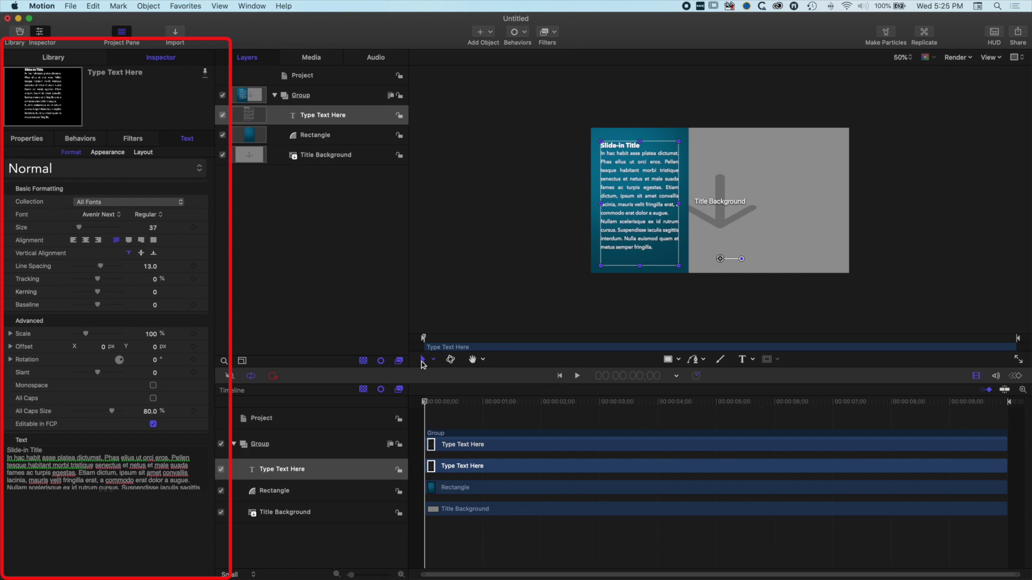
left_click_drag(628, 193, 629, 190)
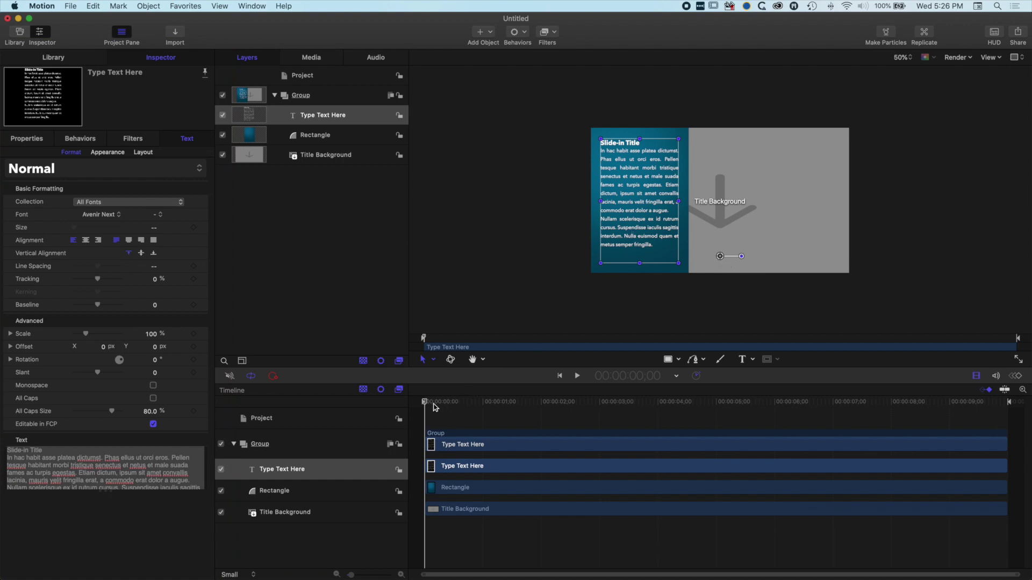
left_click_drag(426, 404, 394, 403)
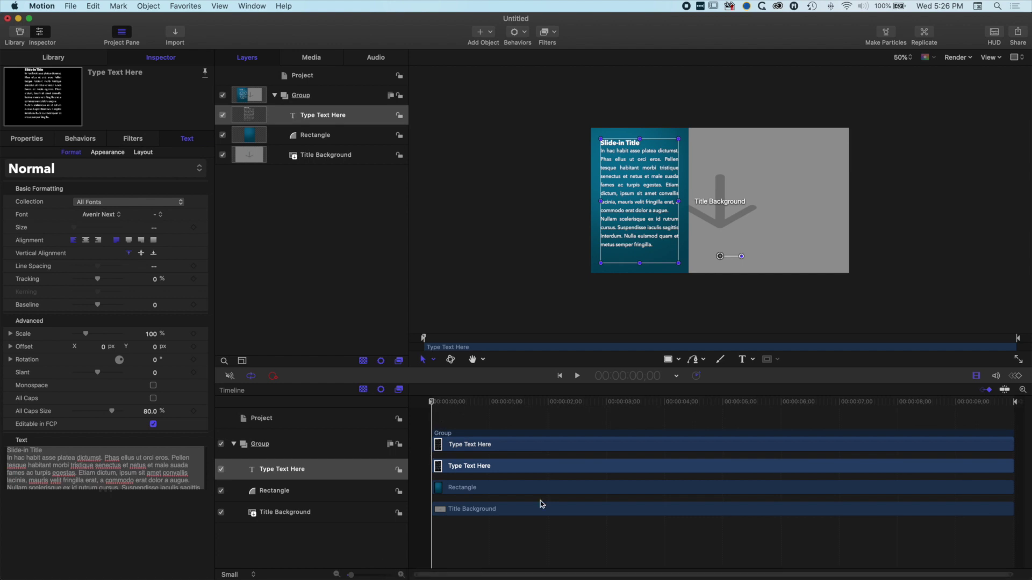
mouse_move(426, 405)
left_mouse_down()
mouse_move(986, 405)
mouse_move(1026, 416)
mouse_move(424, 404)
left_mouse_up()
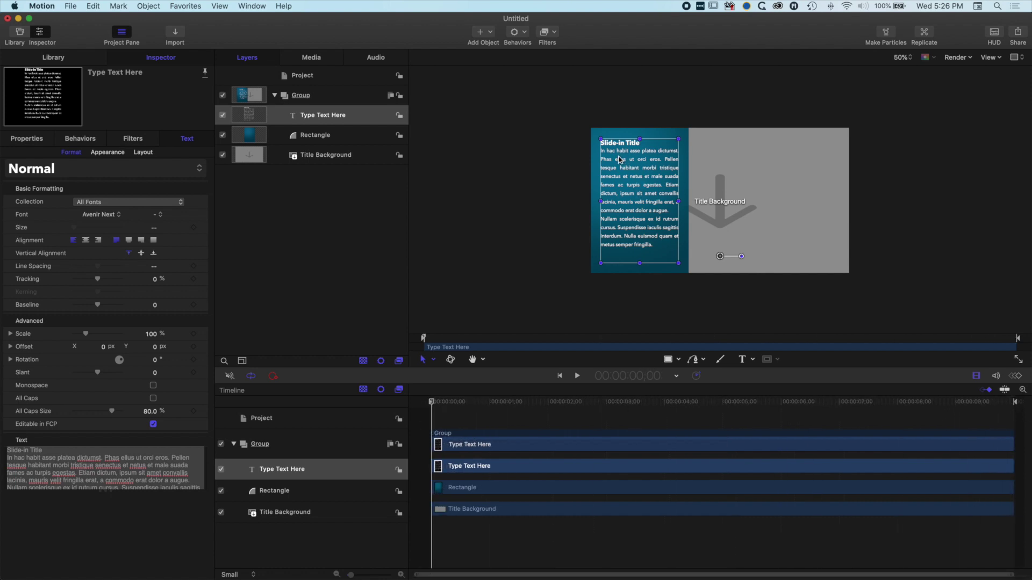
Step: Insert a blank line between the "Slide-in Title" line and the body text
double_click(606, 153)
left_click(644, 167)
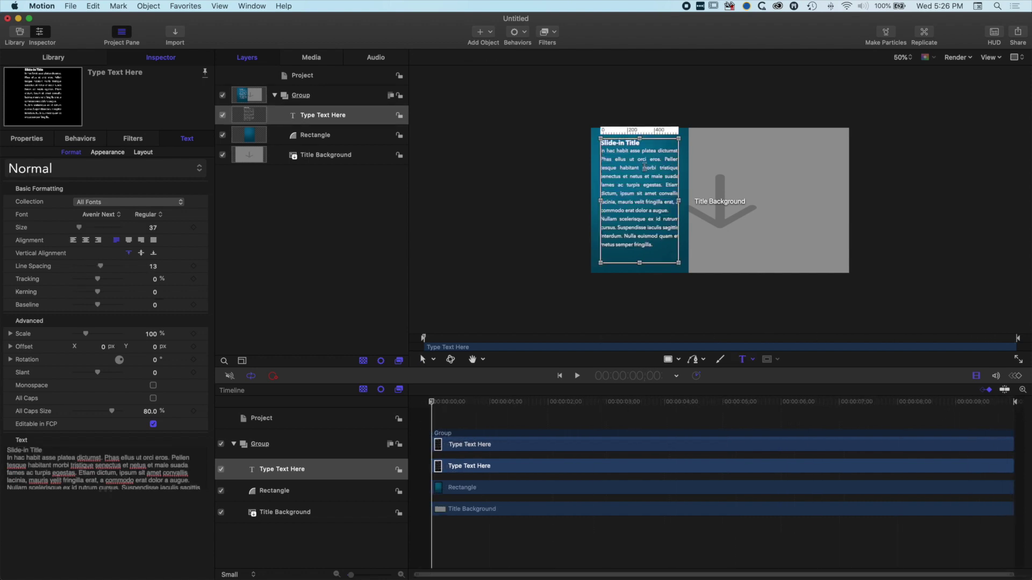
key("Return")
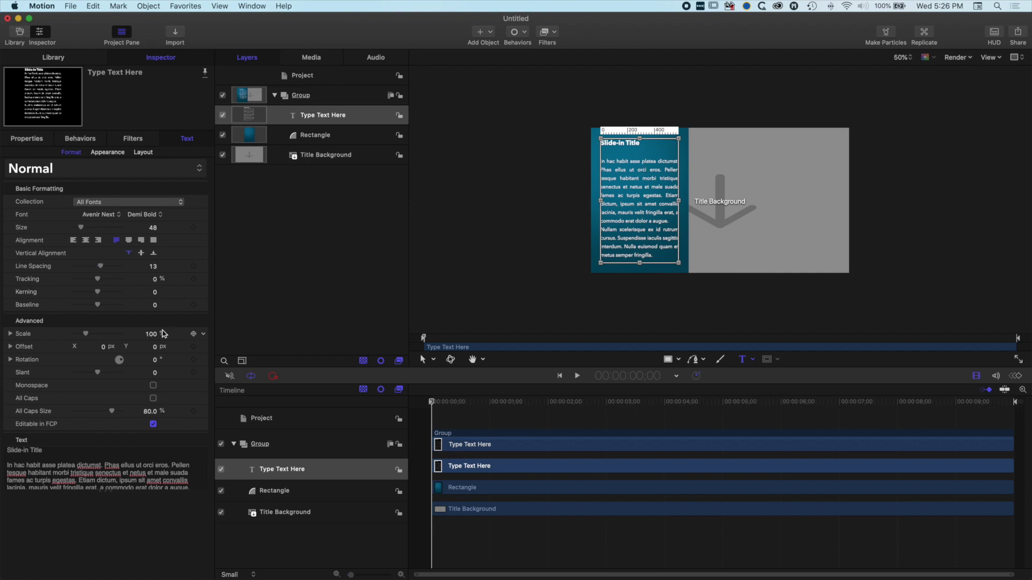
left_click(424, 361)
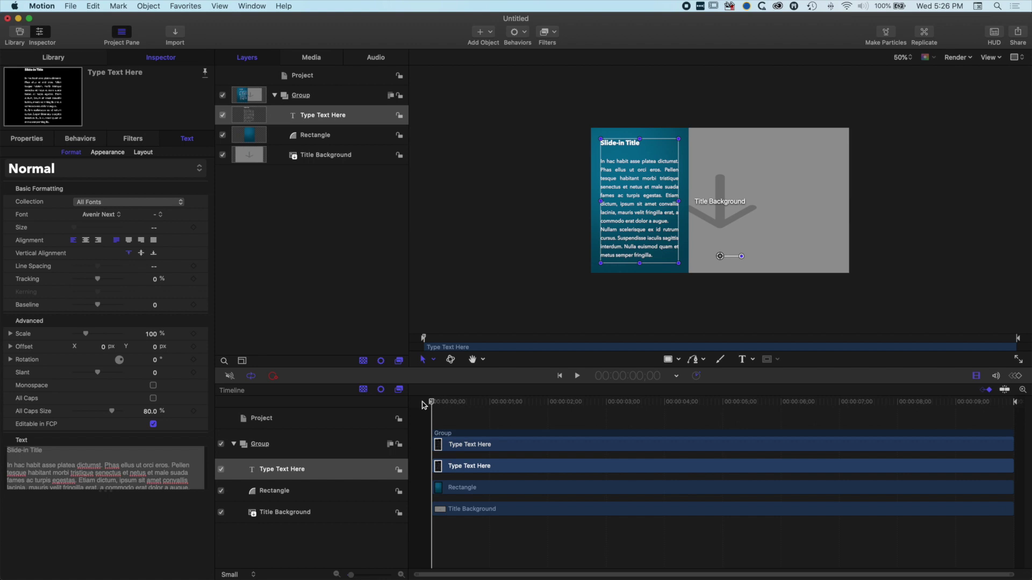
Step: Add a timeline marker at 1;07 and set its type to Build In - Optional
key("space")
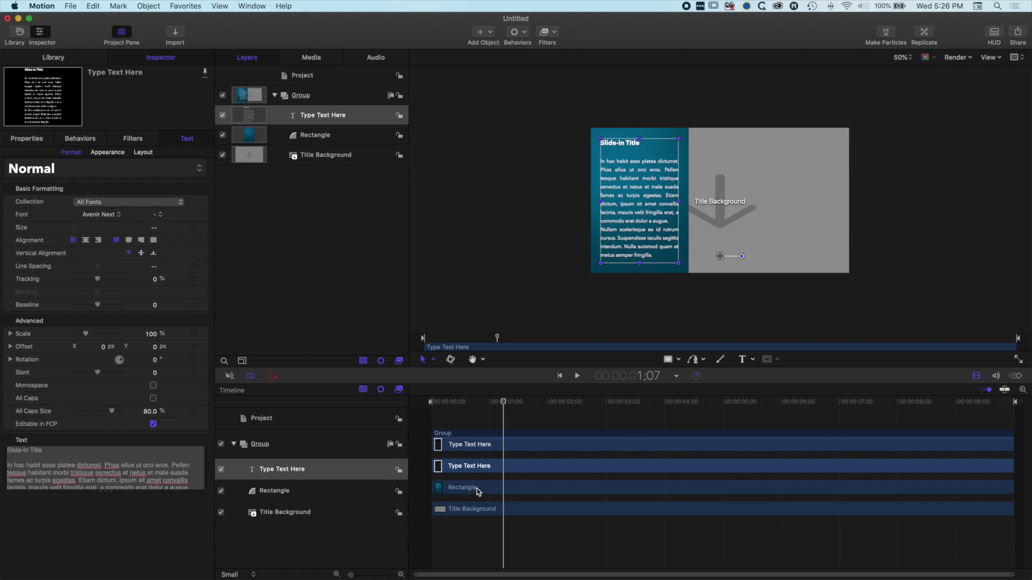
left_click(503, 489)
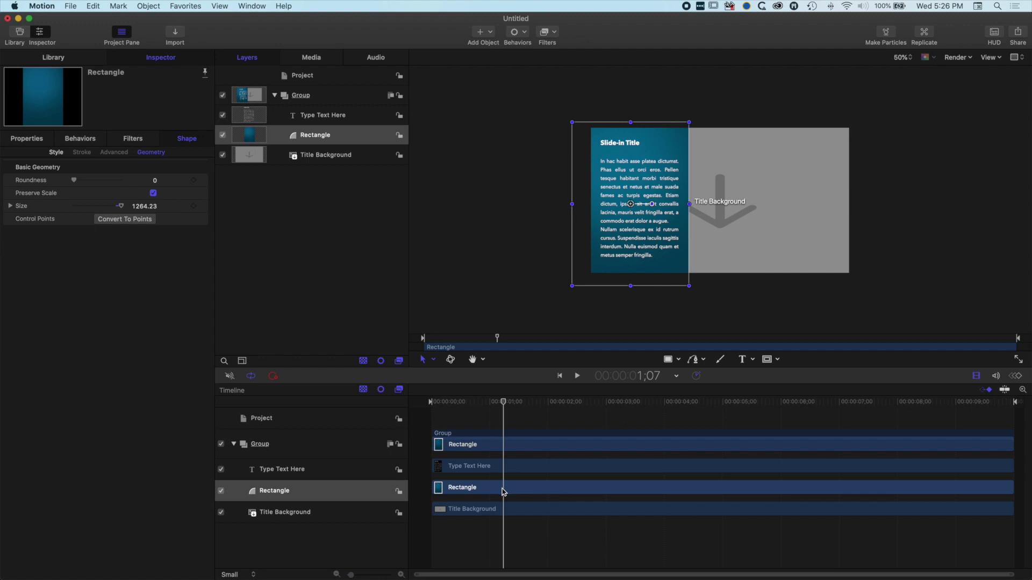
key("shift+m")
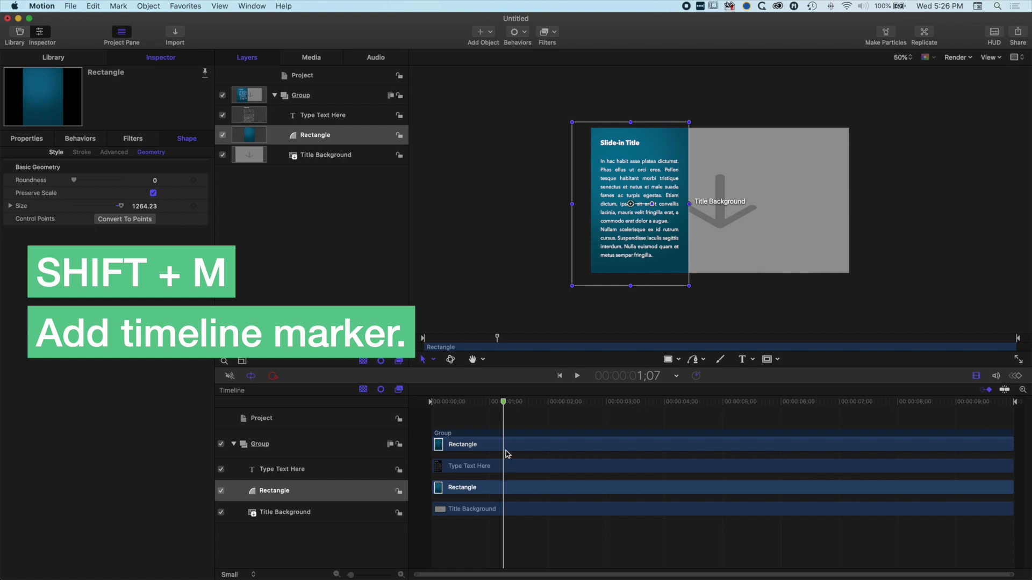
right_click(504, 403)
left_click(508, 406)
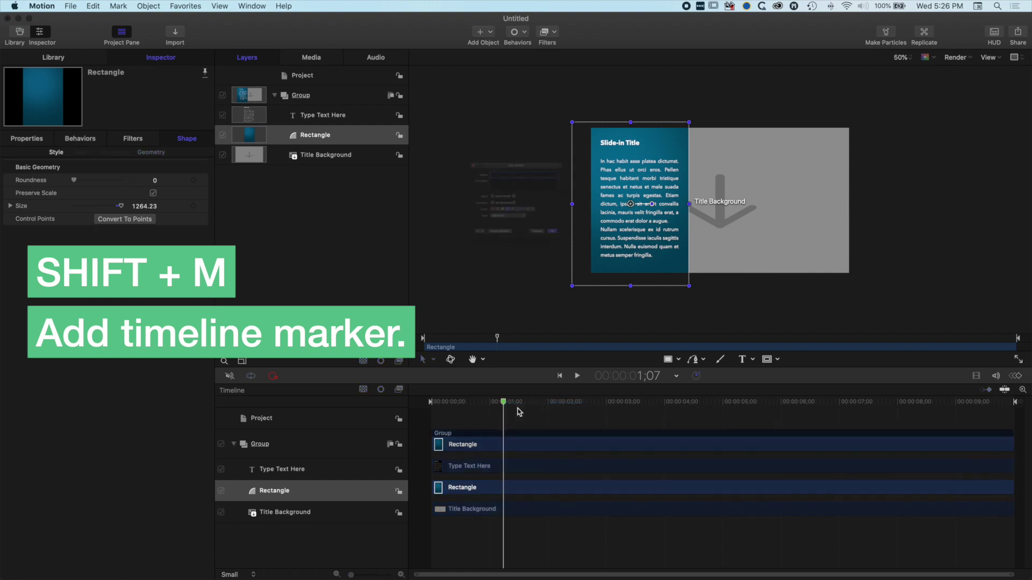
left_click(512, 239)
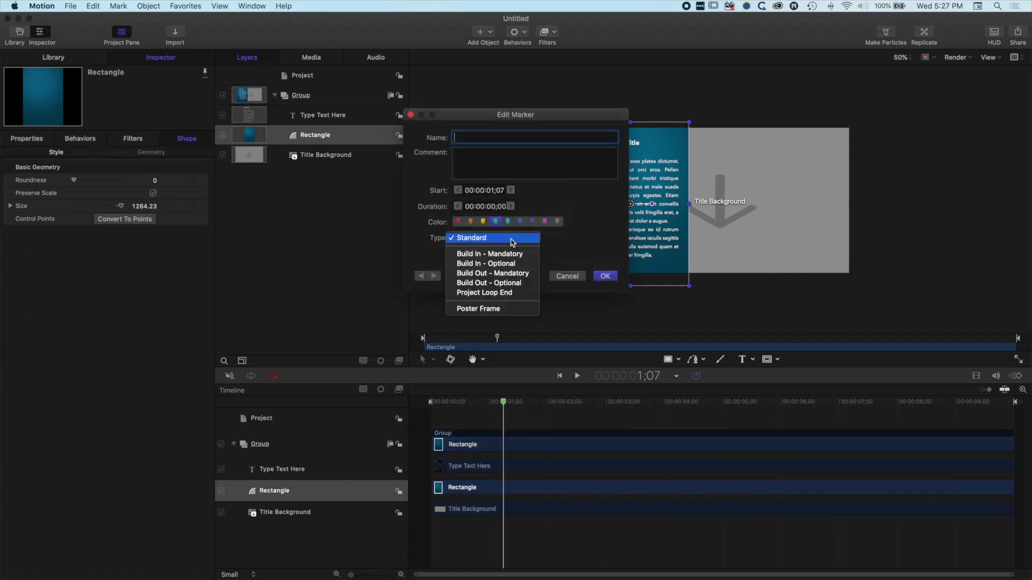
left_click(487, 265)
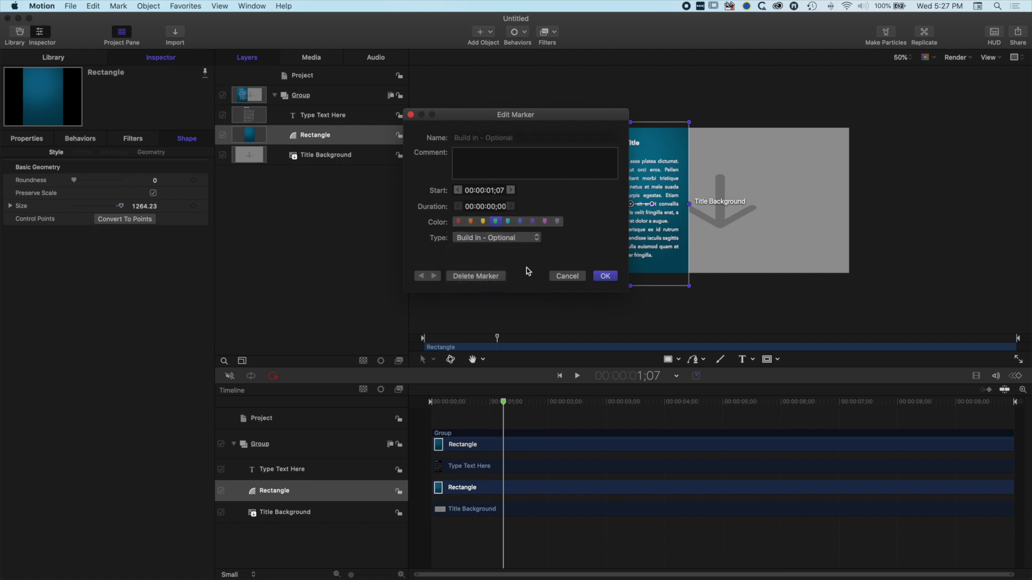
left_click(604, 275)
Step: Add a position keyframe to the rectangle at 1;06 to hold its on-screen placement
mouse_move(505, 404)
left_mouse_down()
mouse_move(424, 407)
mouse_move(503, 405)
left_mouse_up()
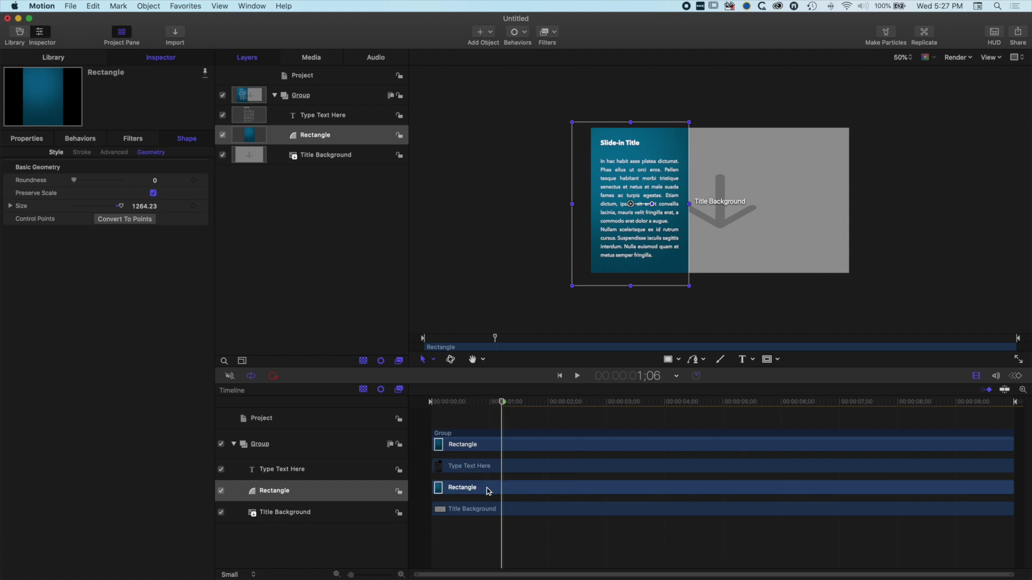
left_click(28, 138)
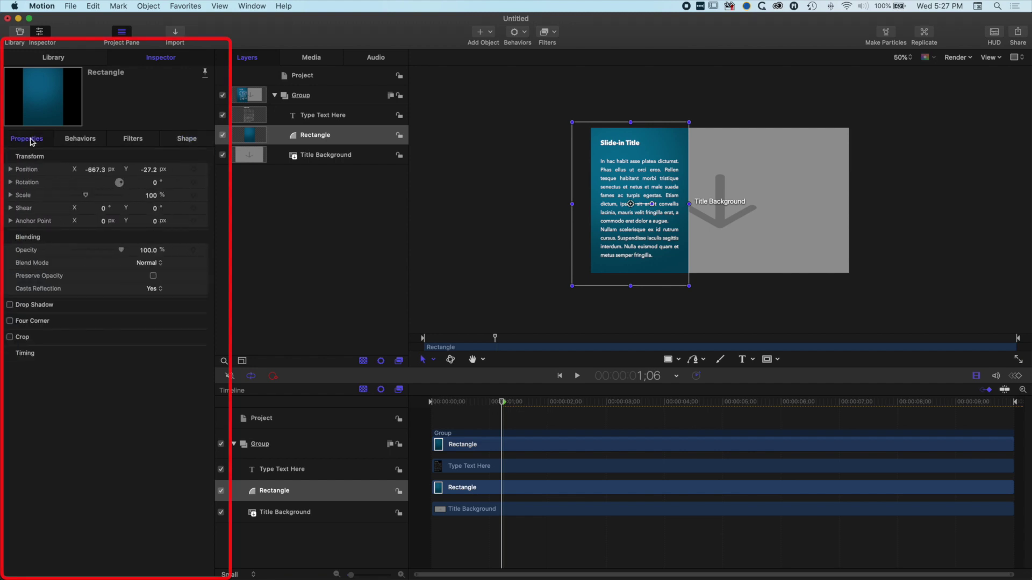
left_click(194, 170)
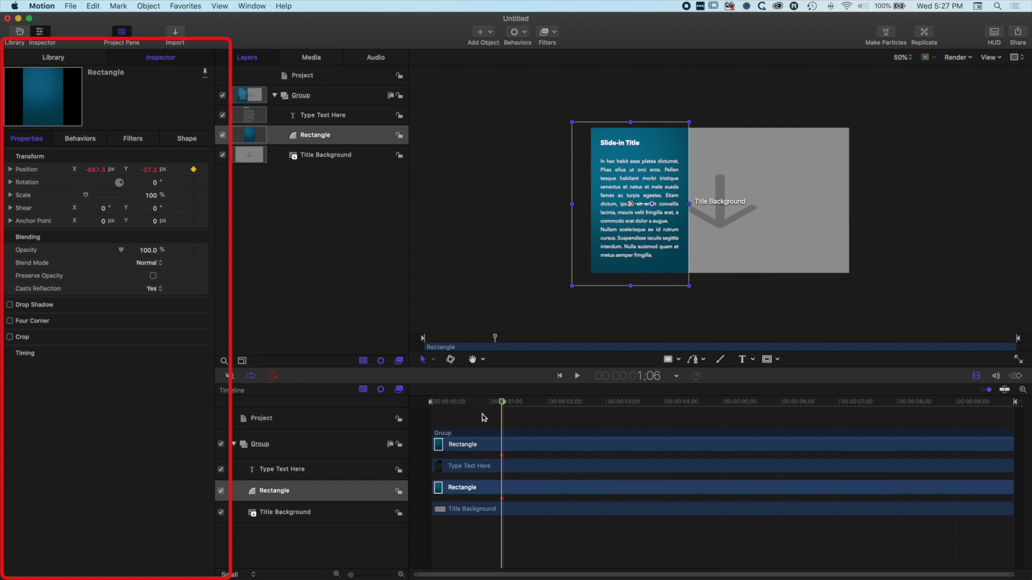
Step: At frame 1, move the rectangle horizontally off the left side of the canvas, to X about -1434 px, to keyframe its start position
left_click_drag(500, 403, 439, 404)
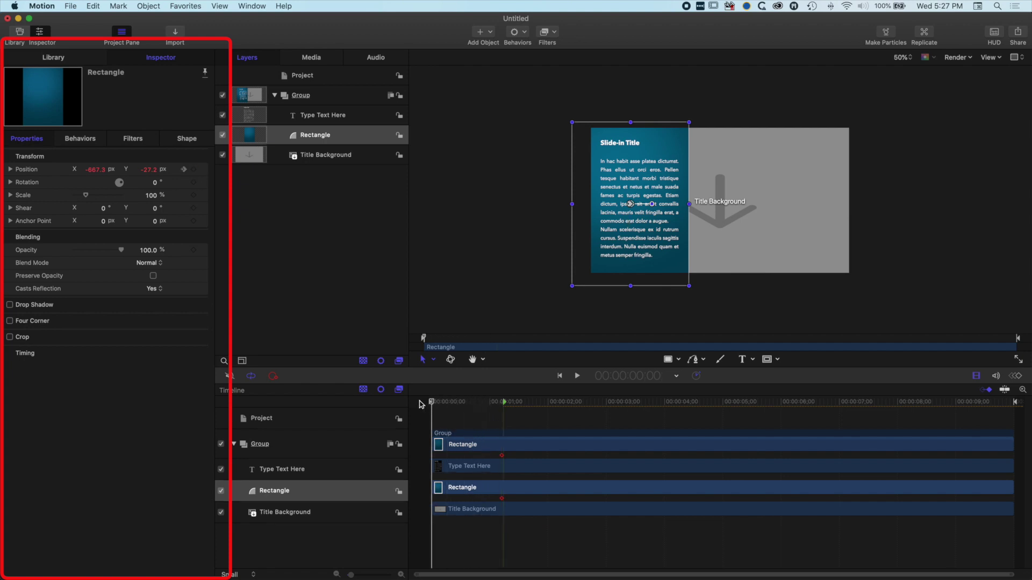
key("Right")
key("Right")
key("Right")
key("Right")
left_click_drag(445, 404, 434, 405)
left_click_drag(634, 205, 533, 203)
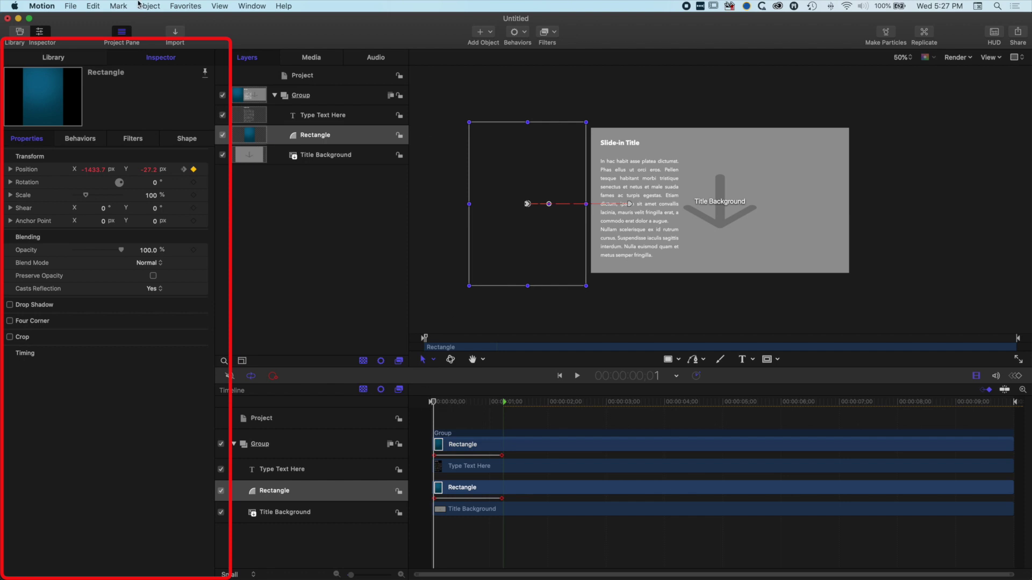
Step: Save the project as a Final Cut Pro title template named "Slide-in Title" in the author's own titles category
left_click(70, 6)
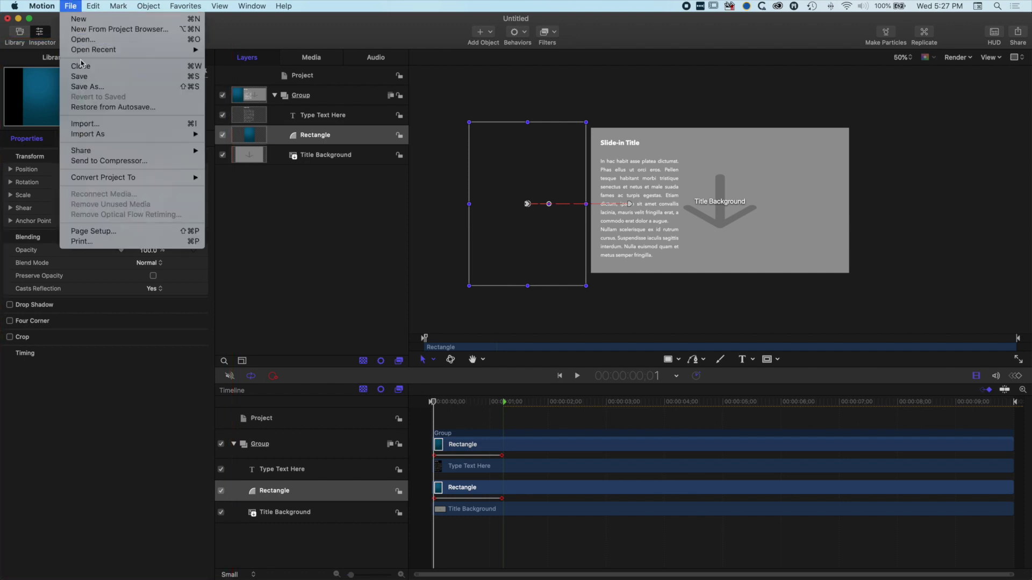
left_click(85, 76)
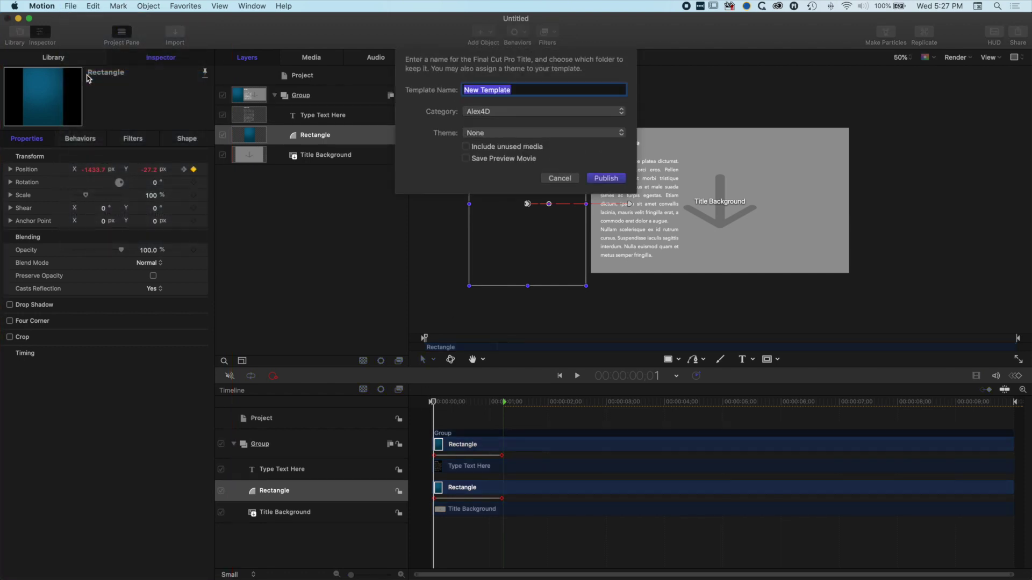
left_click(534, 113)
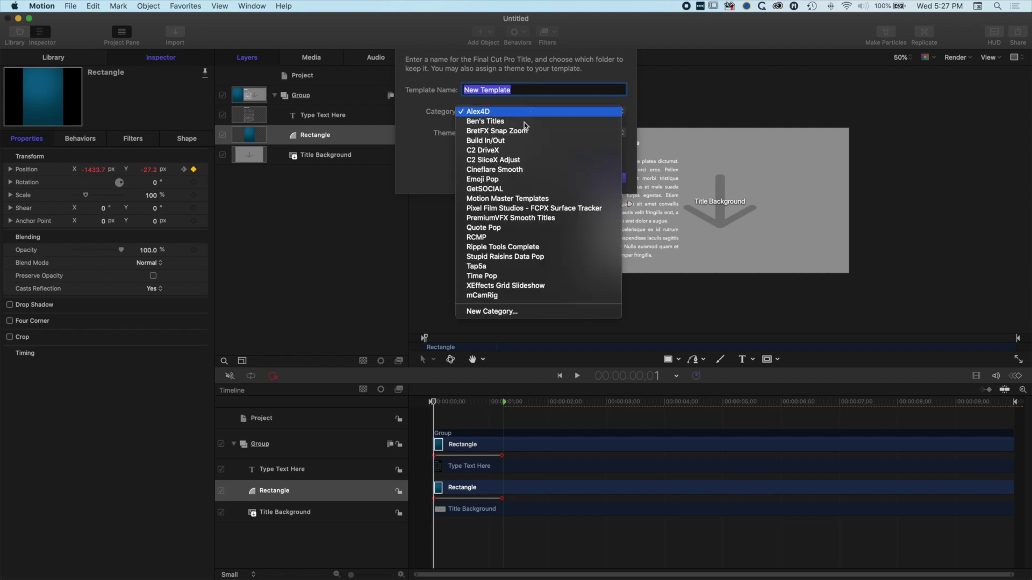
left_click(515, 119)
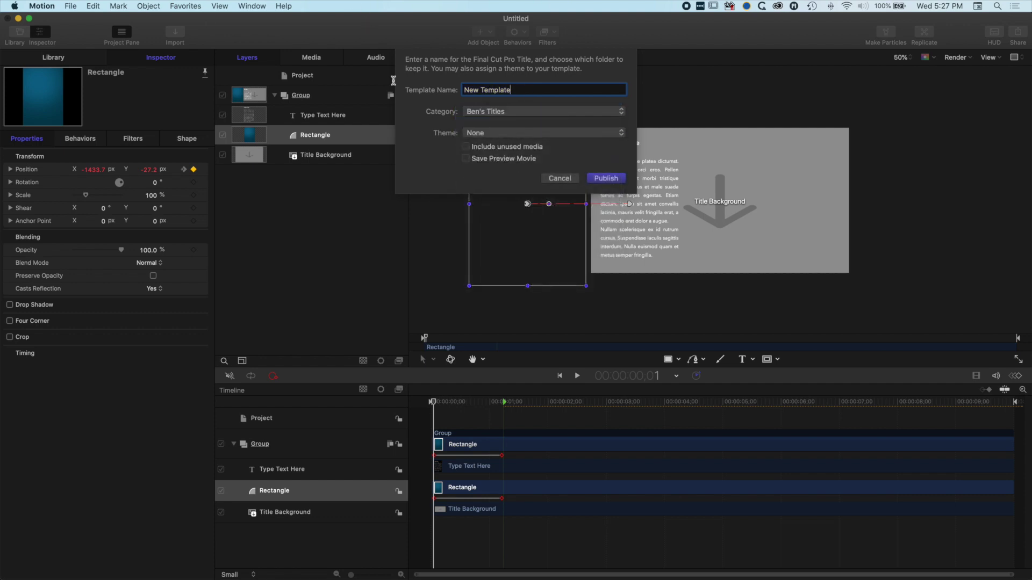
type("Sli")
key("Return")
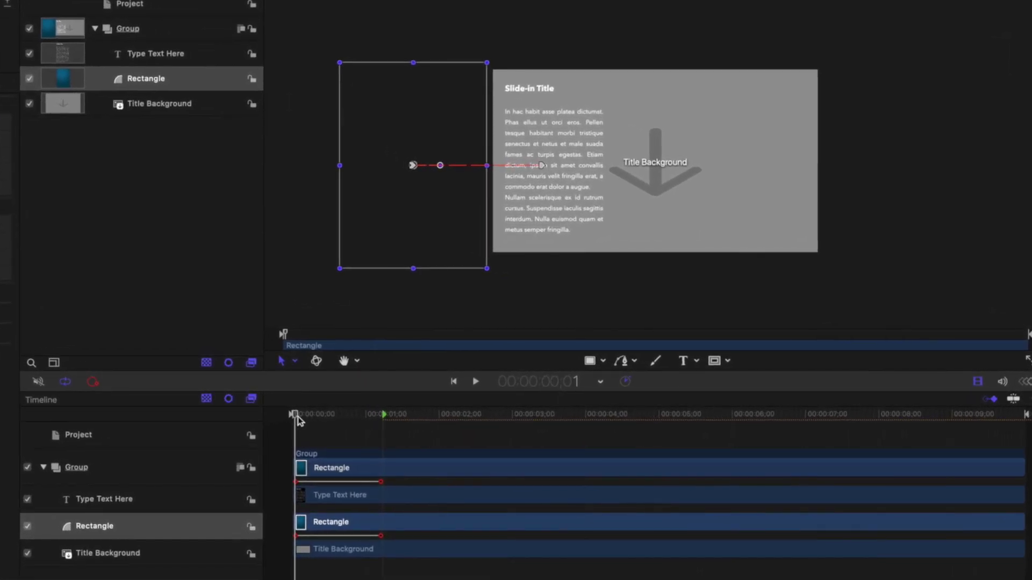
Step: Speed up the rectangle's slide-in by moving its end position keyframe earlier, to shortly before the one-second mark, and play the animation back
key("space")
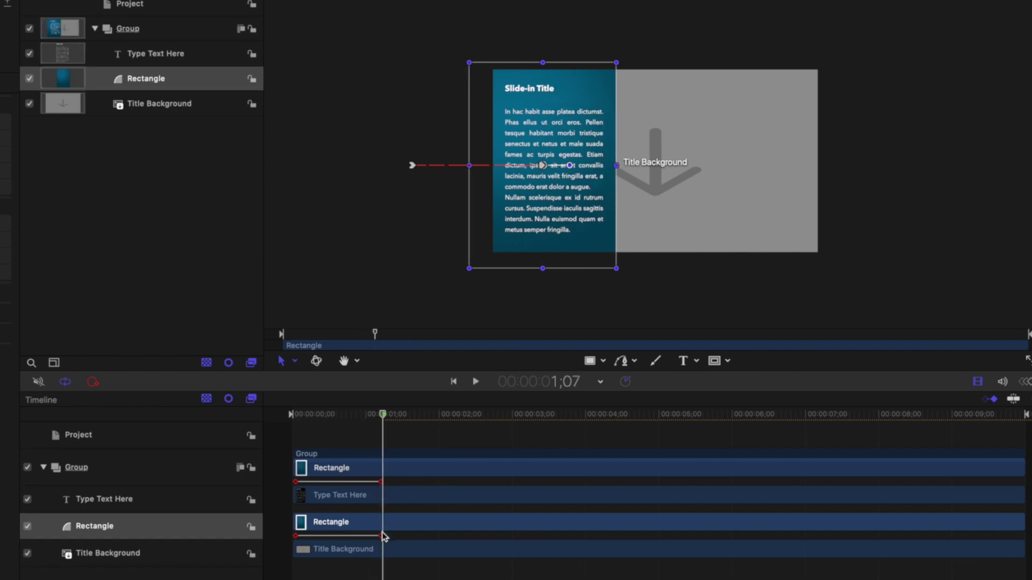
left_click_drag(381, 536, 352, 535)
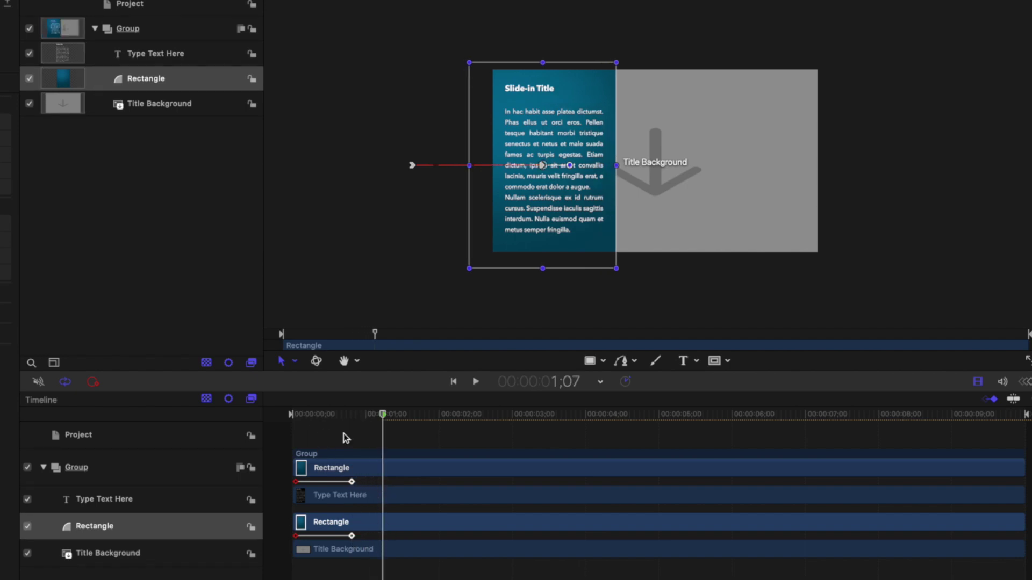
key("Home")
key("space")
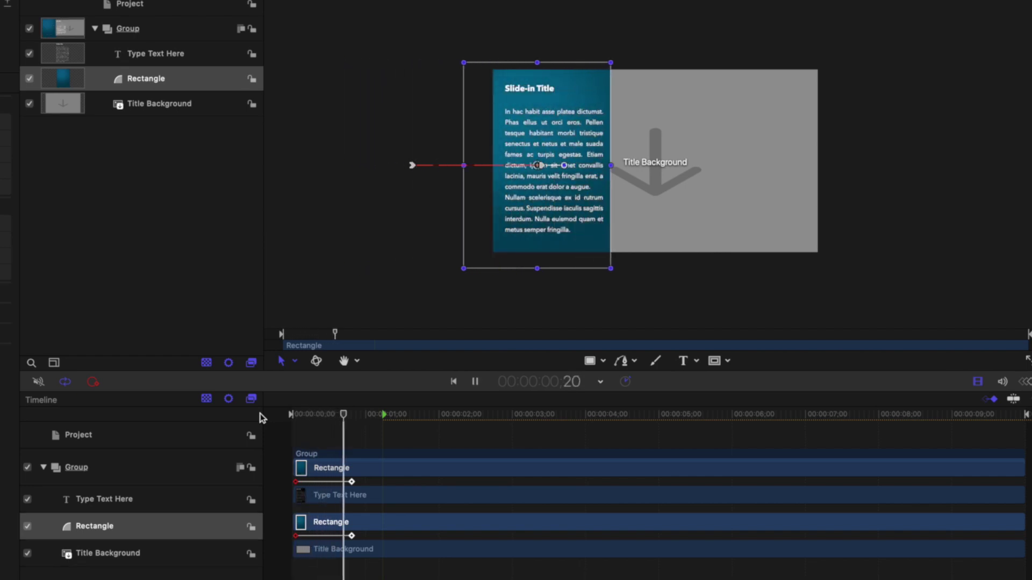
key("space")
key("Home")
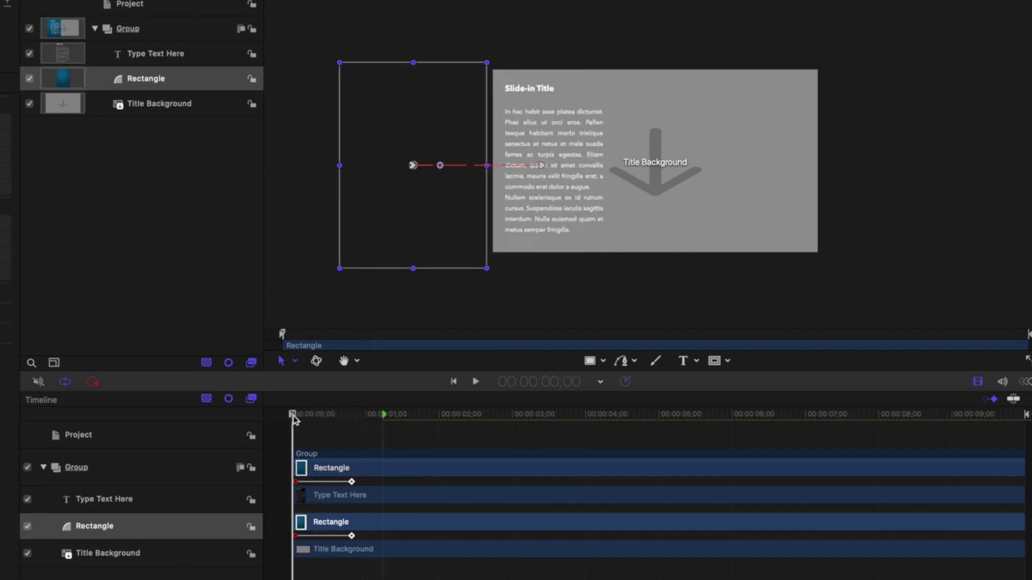
Step: Add a position keyframe to the text layer at frame 28 to hold its on-screen placement
left_click_drag(293, 418, 361, 414)
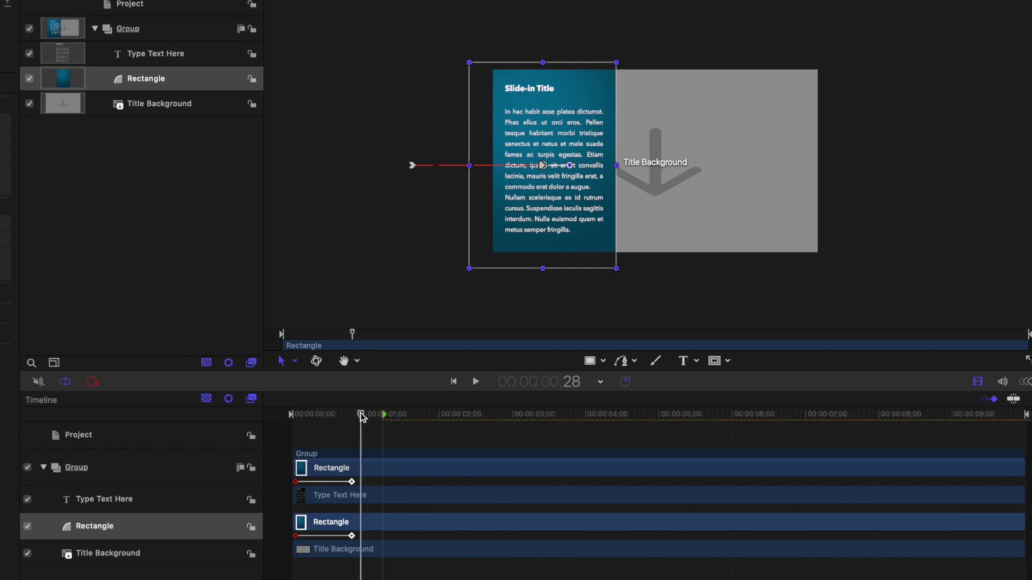
left_click(357, 497)
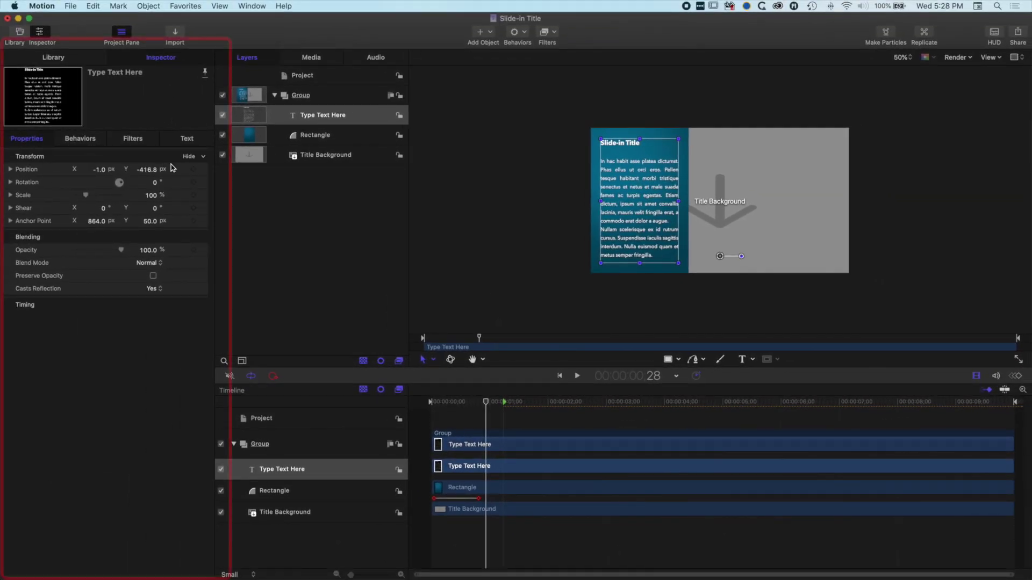
left_click(194, 169)
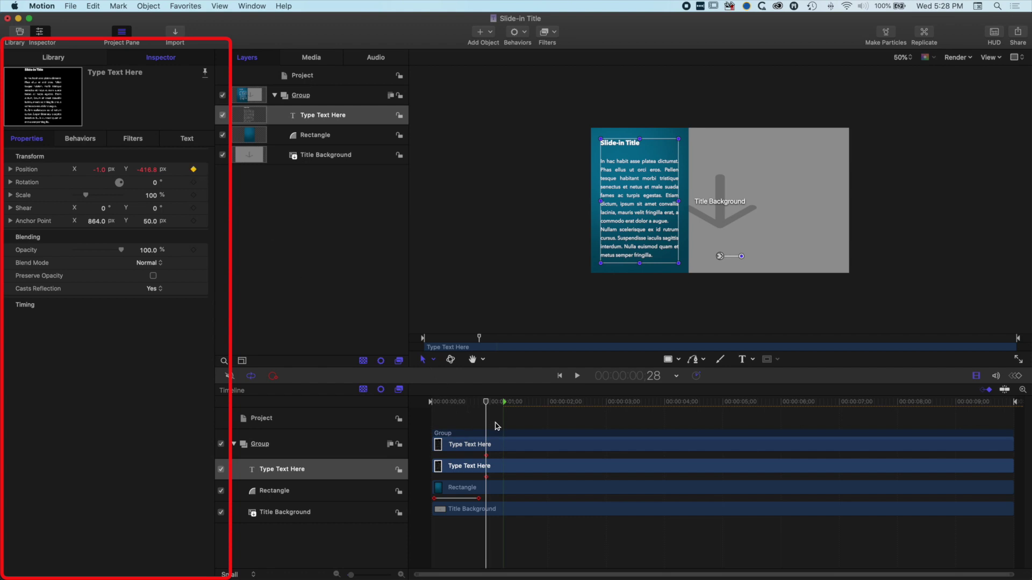
Step: Near frame 7, move the text block off the left side of the canvas, to X about -700 px, to keyframe its start position
left_click_drag(488, 404, 445, 405)
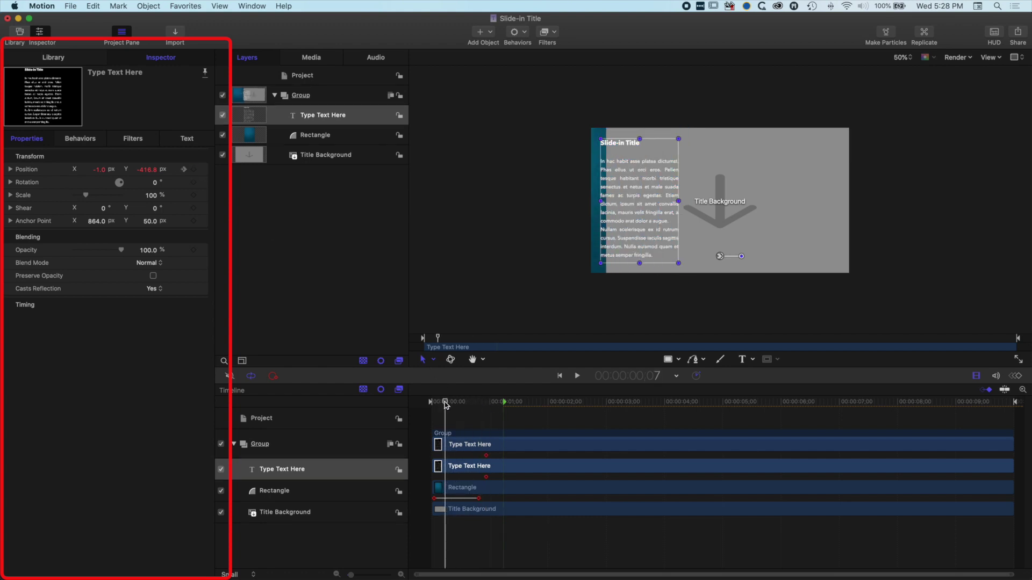
mouse_move(451, 409)
left_mouse_down()
mouse_move(430, 407)
mouse_move(448, 406)
left_mouse_up()
left_click_drag(643, 199, 548, 201)
left_click_drag(448, 407, 427, 406)
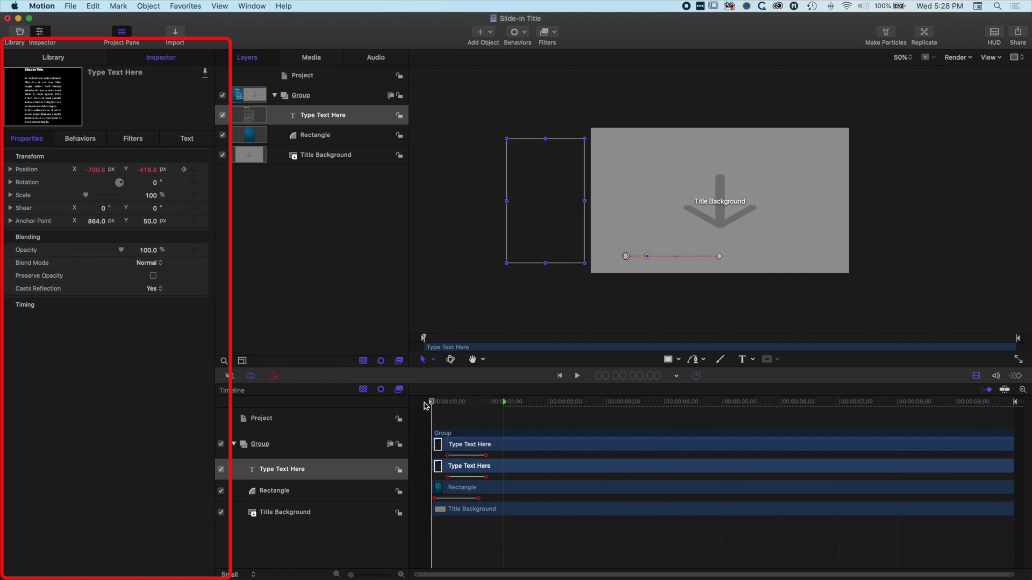
Step: Play back the slide-in and tighten the text's motion by moving its start keyframe slightly later and its end keyframe slightly earlier
key("space")
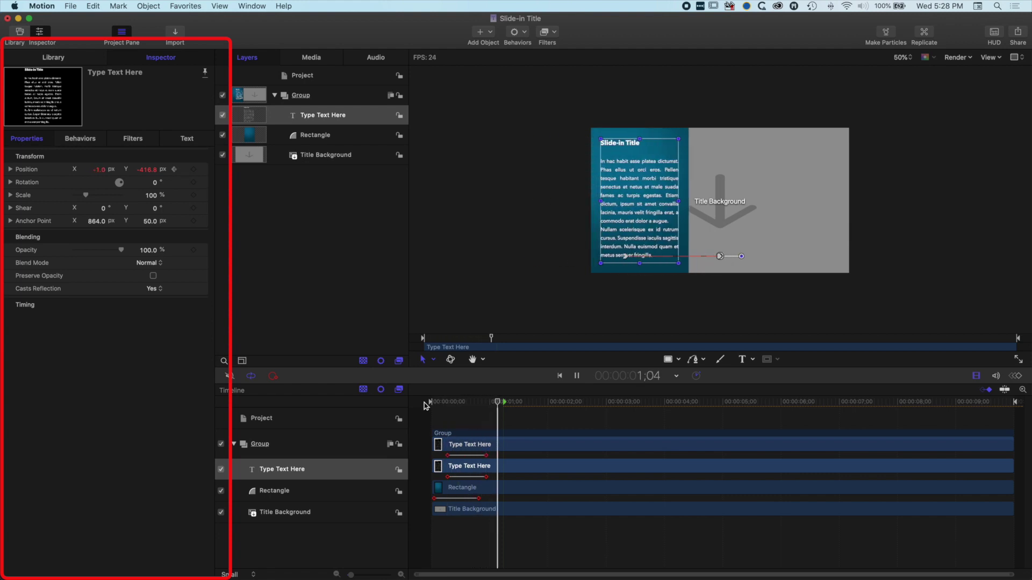
key("Home")
key("space")
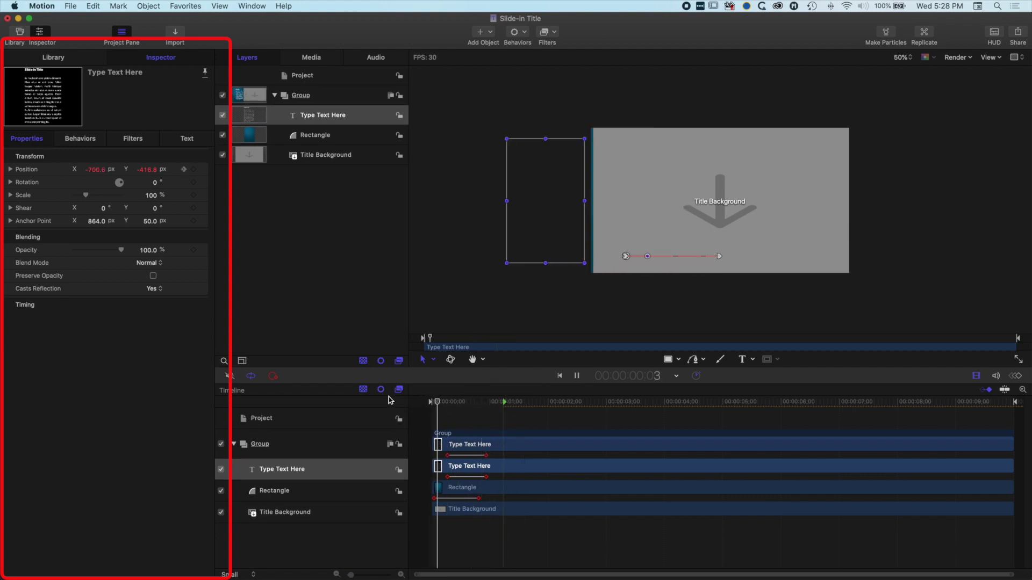
key("Home")
key("space")
key("space")
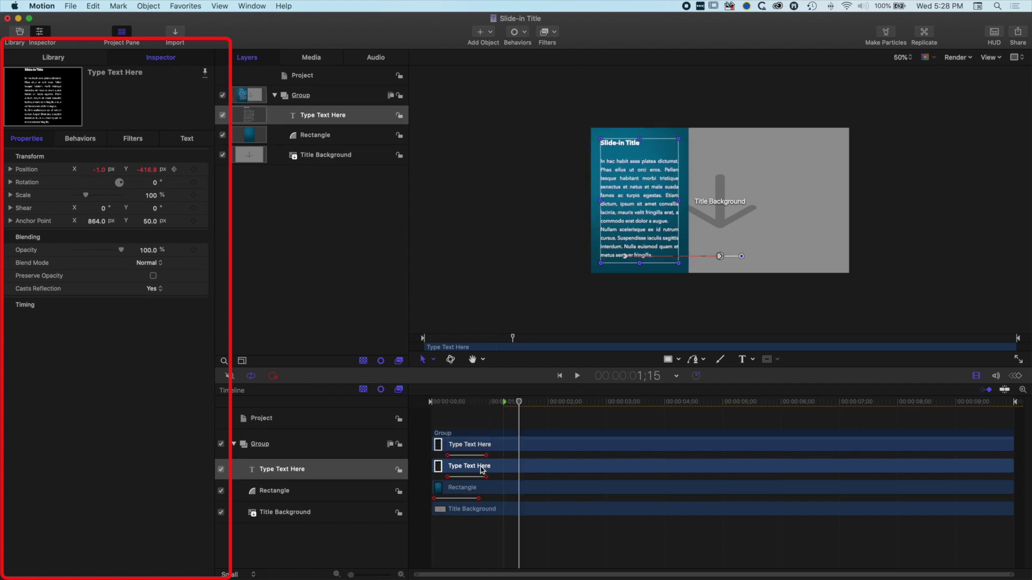
left_click_drag(487, 476, 480, 477)
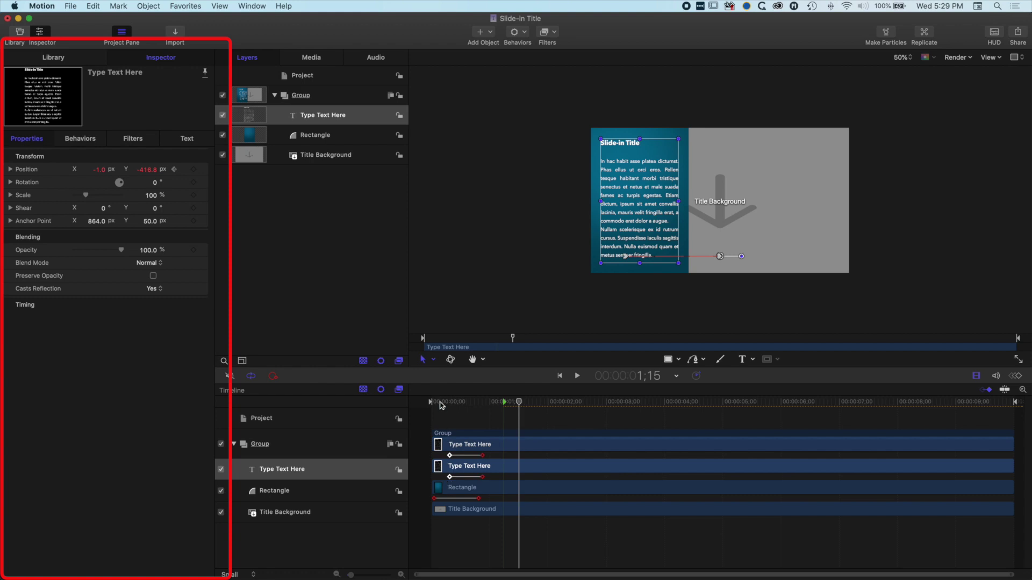
left_click(423, 406)
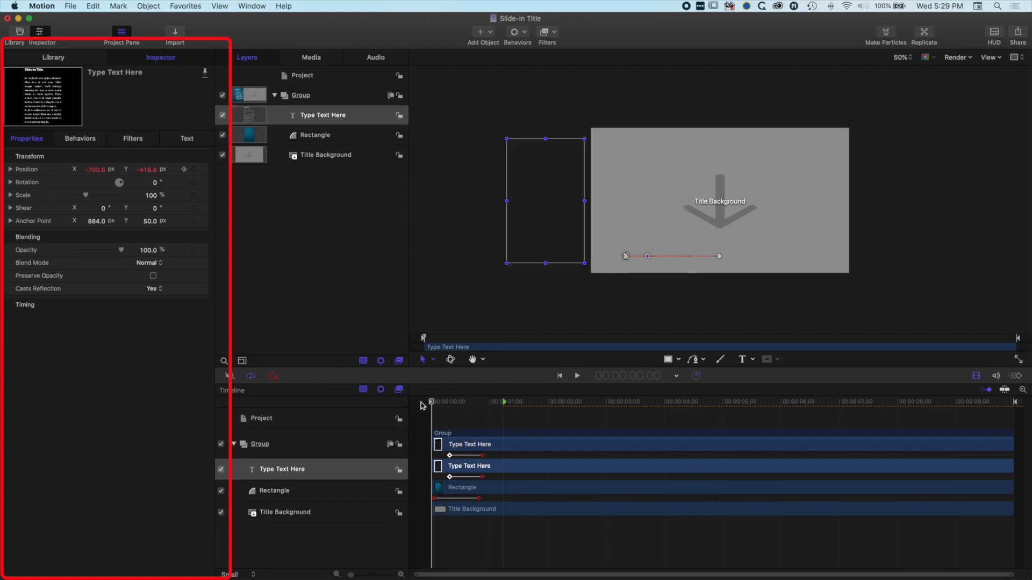
key("space")
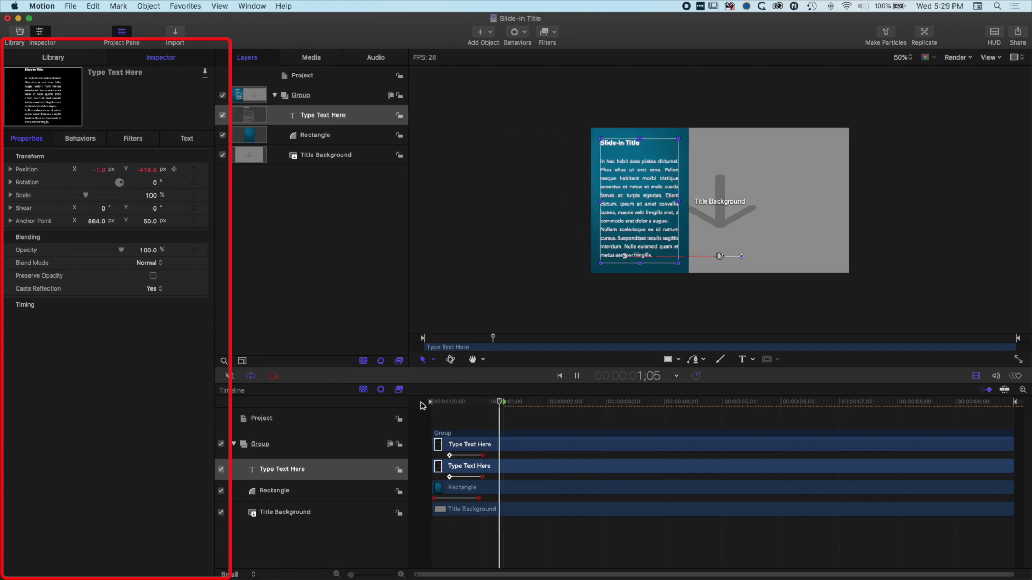
Step: Step back and forth between the text layer's start and end position keyframes to check its placement
left_click_drag(519, 407, 484, 407)
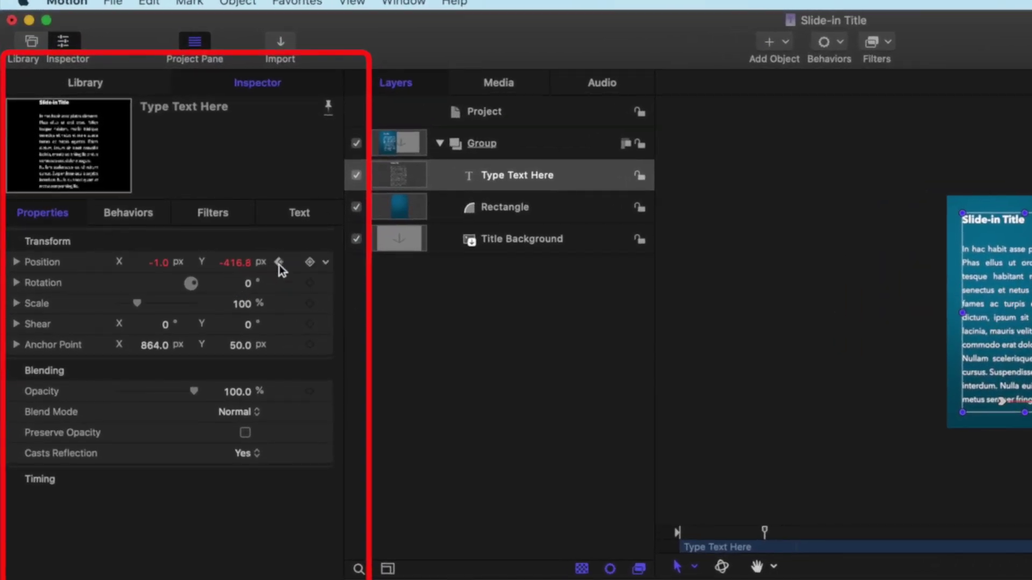
left_click(279, 263)
left_click(294, 263)
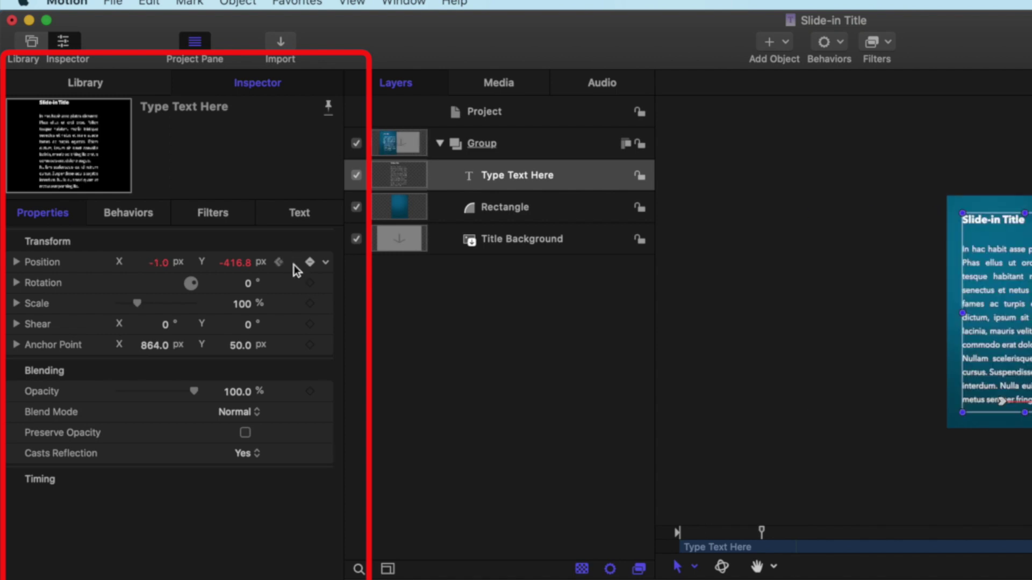
left_click(279, 262)
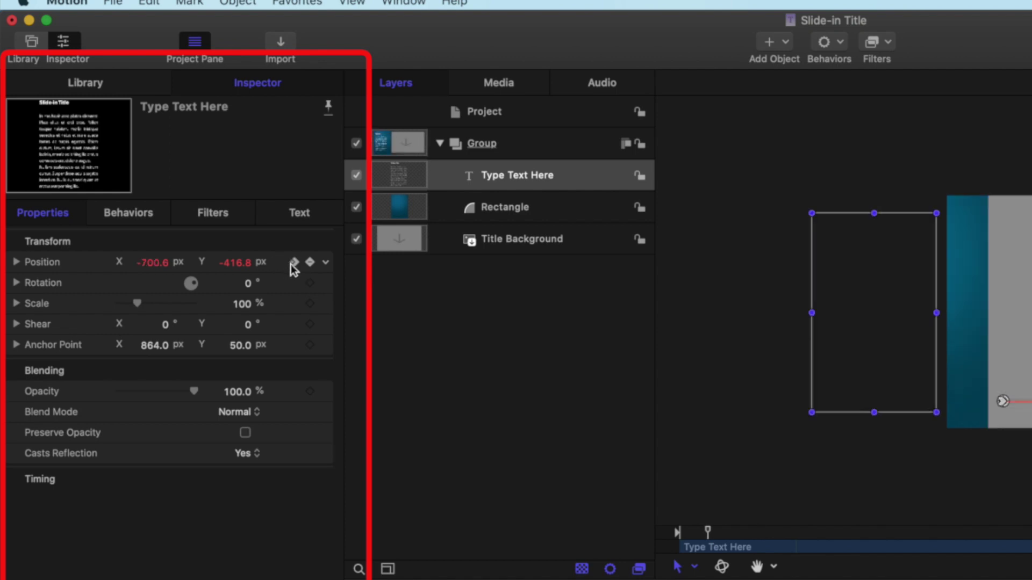
left_click(294, 262)
left_click(280, 262)
Step: At the text's end keyframe at frame 26, nudge the block to X about 2.6 px and play back the slide-in
left_click(294, 263)
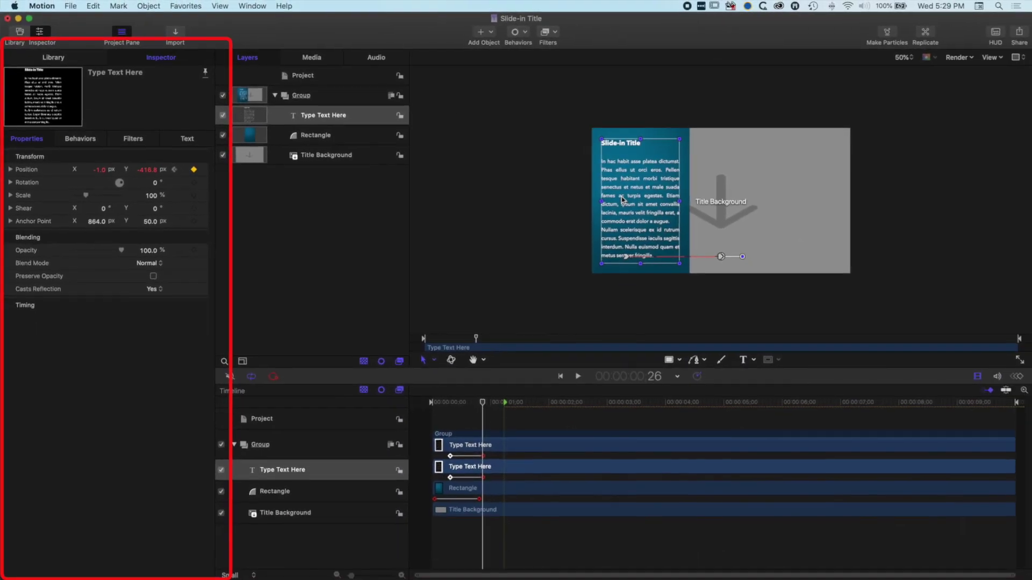
left_click_drag(636, 200, 635, 198)
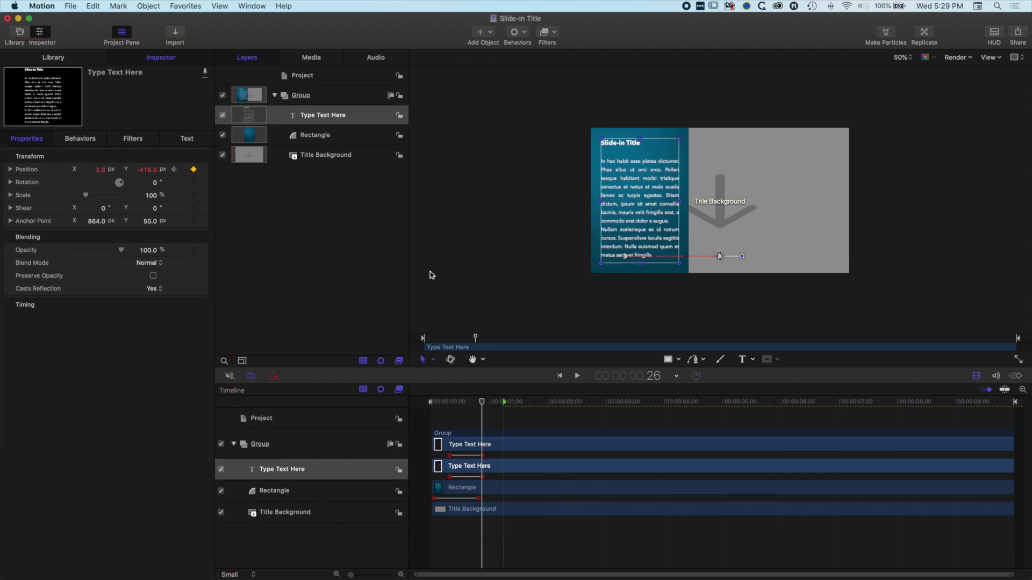
left_click_drag(483, 402, 396, 402)
key("space")
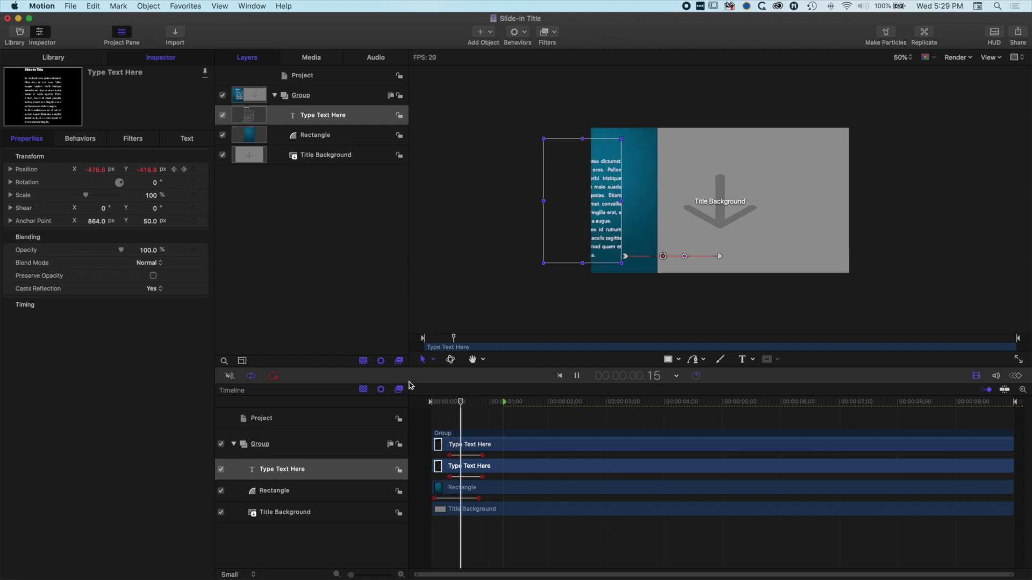
left_click(417, 401)
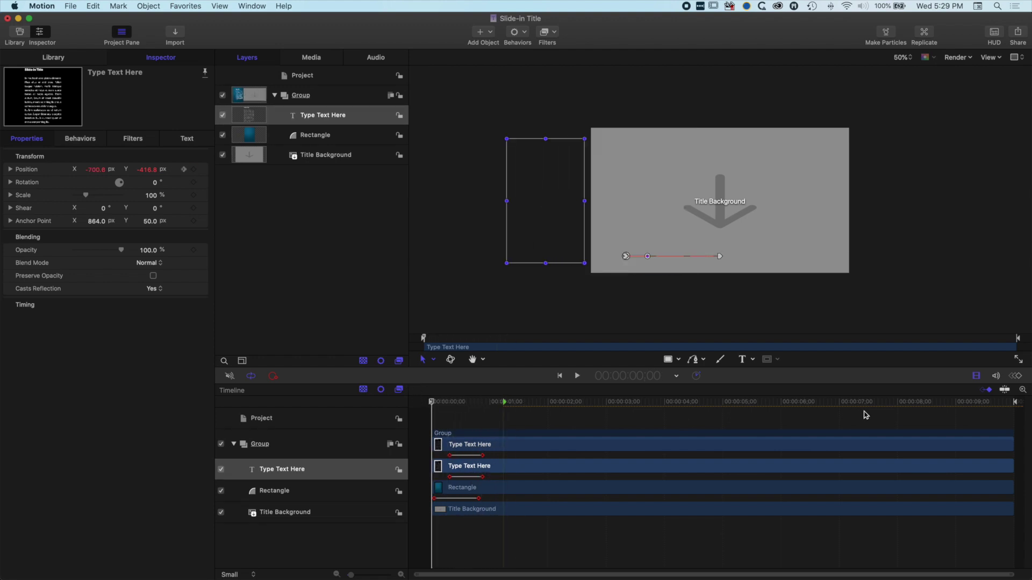
Step: Add a marker at 8;26 and set its type to Build Out - Optional
left_click_drag(942, 407, 917, 406)
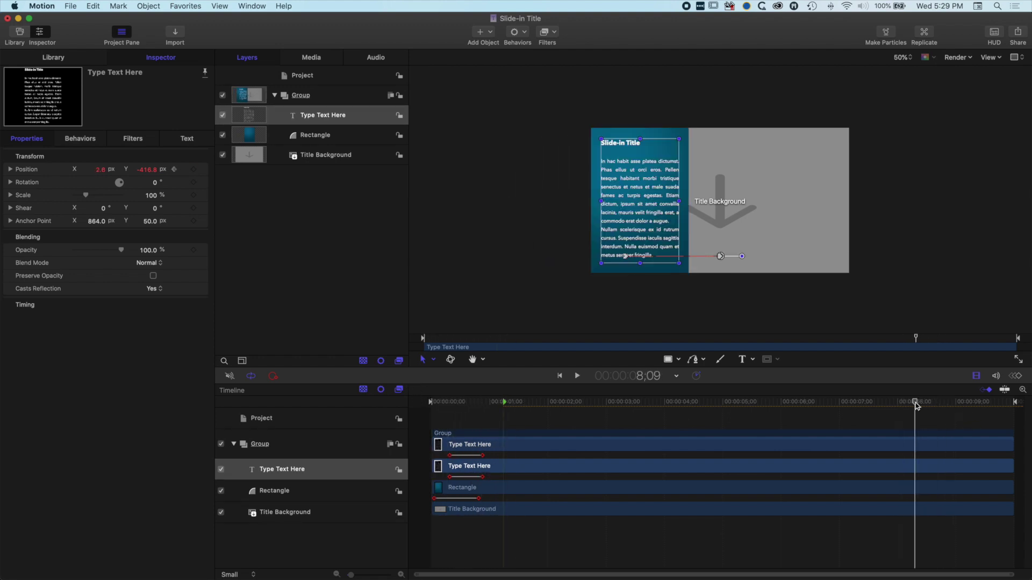
key("space")
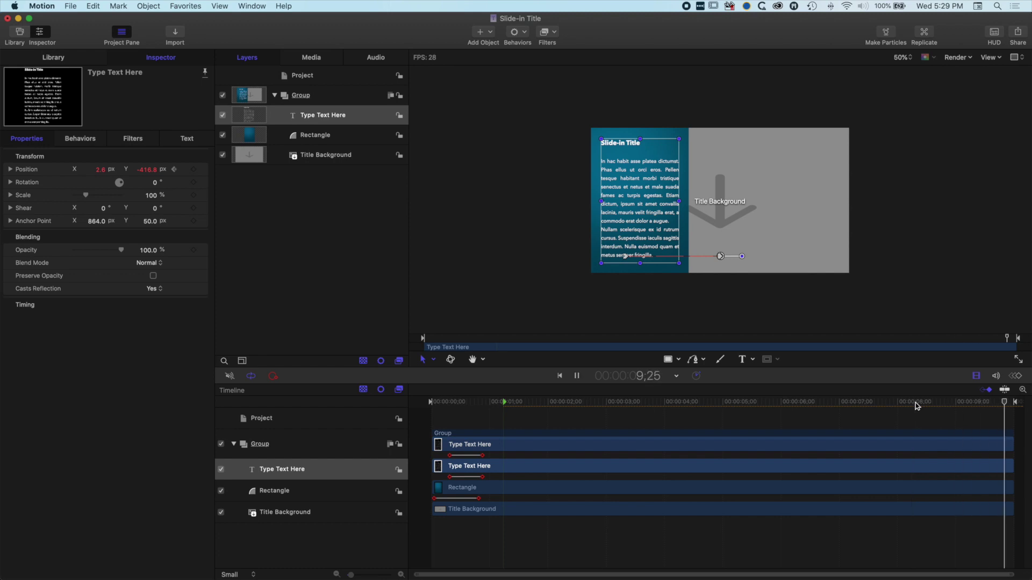
key("space")
left_click_drag(1009, 403, 948, 405)
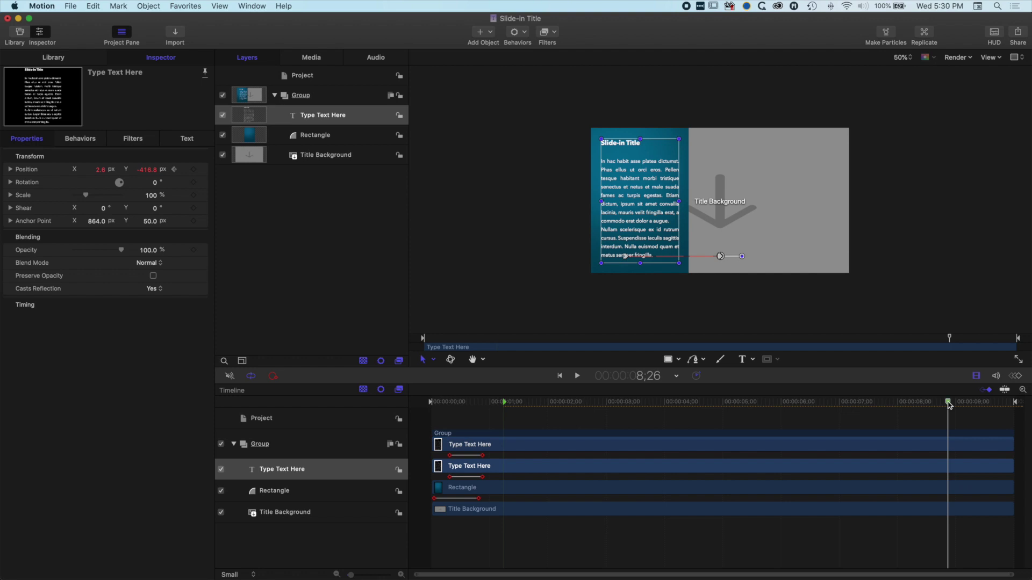
right_click(950, 404)
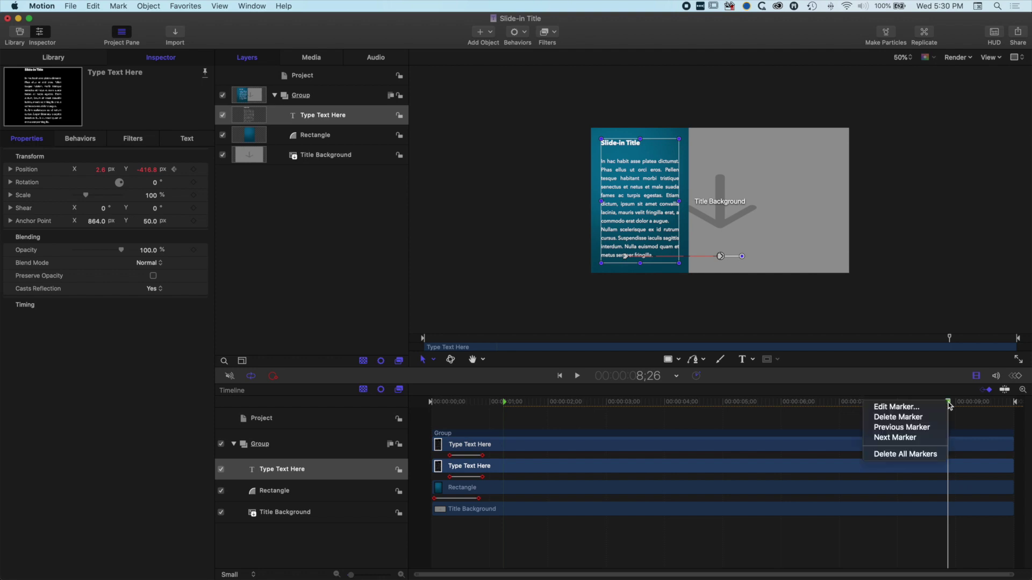
left_click(897, 407)
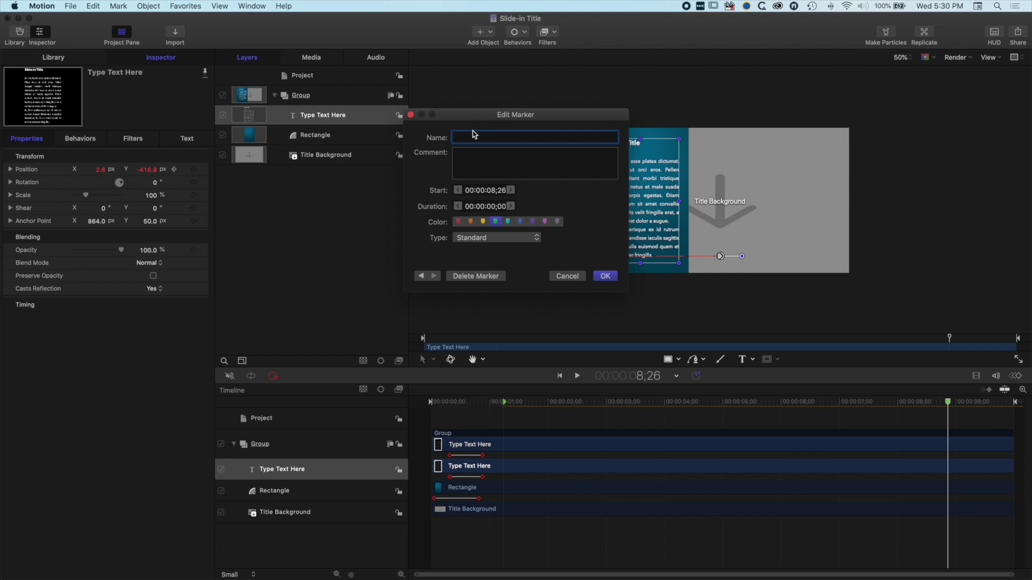
left_click(485, 238)
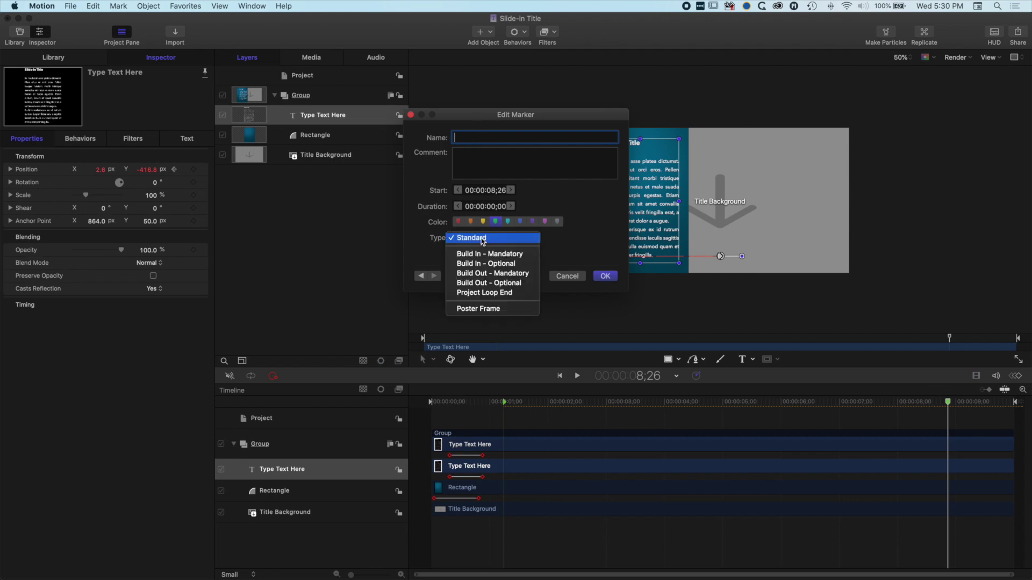
left_click(489, 285)
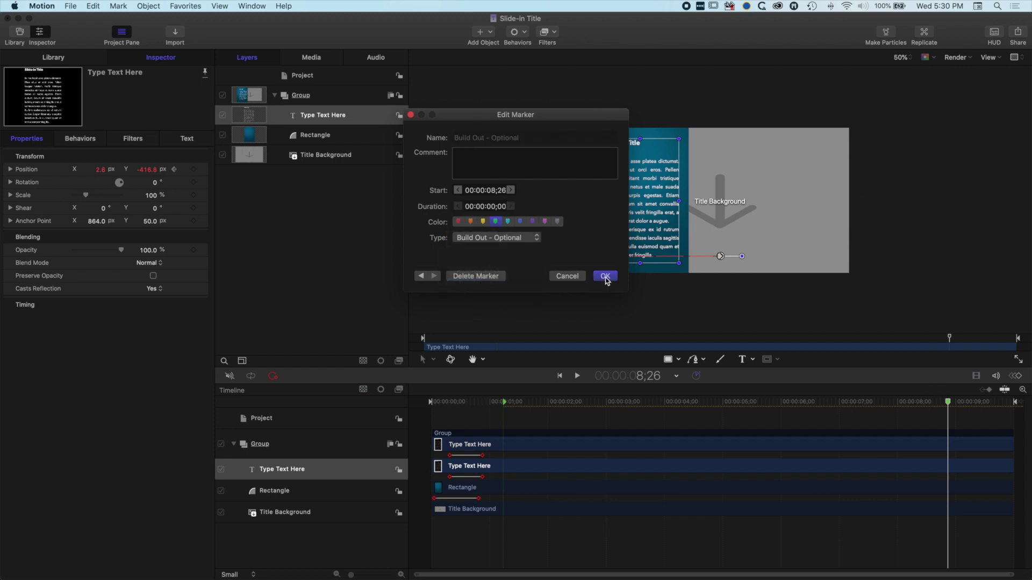
left_click(606, 277)
Step: Add a position keyframe to the text at 8;29, and about 20 frames on, move the text off the left side of the canvas
mouse_move(947, 405)
left_mouse_down()
mouse_move(521, 408)
mouse_move(955, 404)
left_mouse_up()
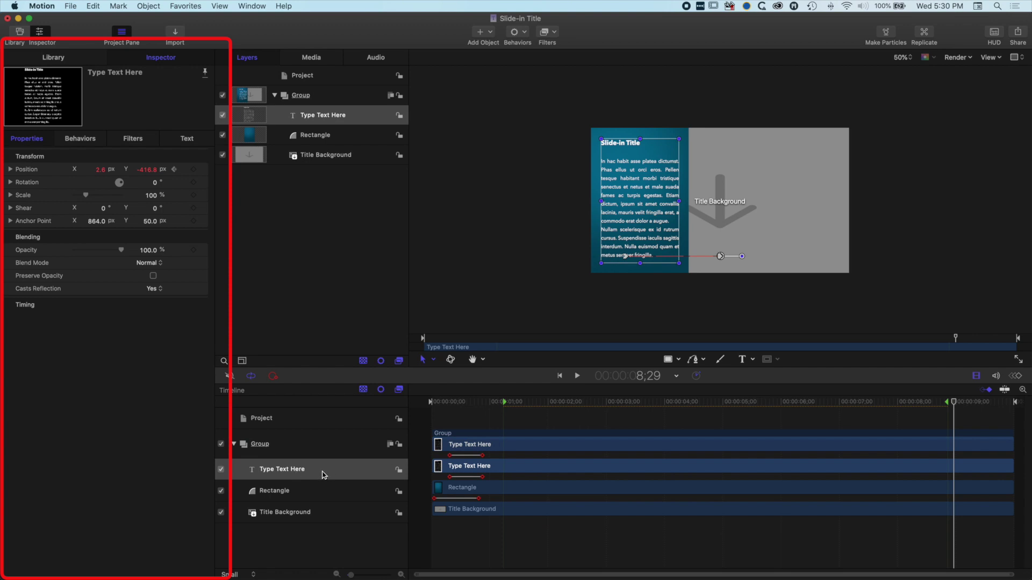
left_click(194, 169)
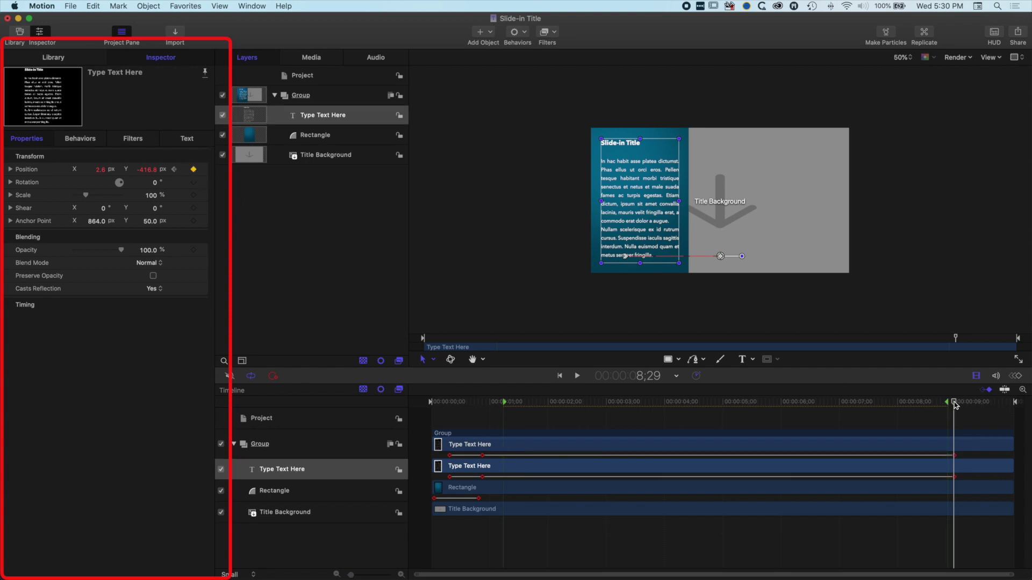
left_click_drag(955, 404, 992, 404)
left_click_drag(642, 206, 547, 202)
Step: Add a position keyframe to the rectangle at 9;03 and move it off the canvas's left side at 9;22, to X about -1427 px
left_click_drag(994, 404, 949, 404)
left_click(289, 494)
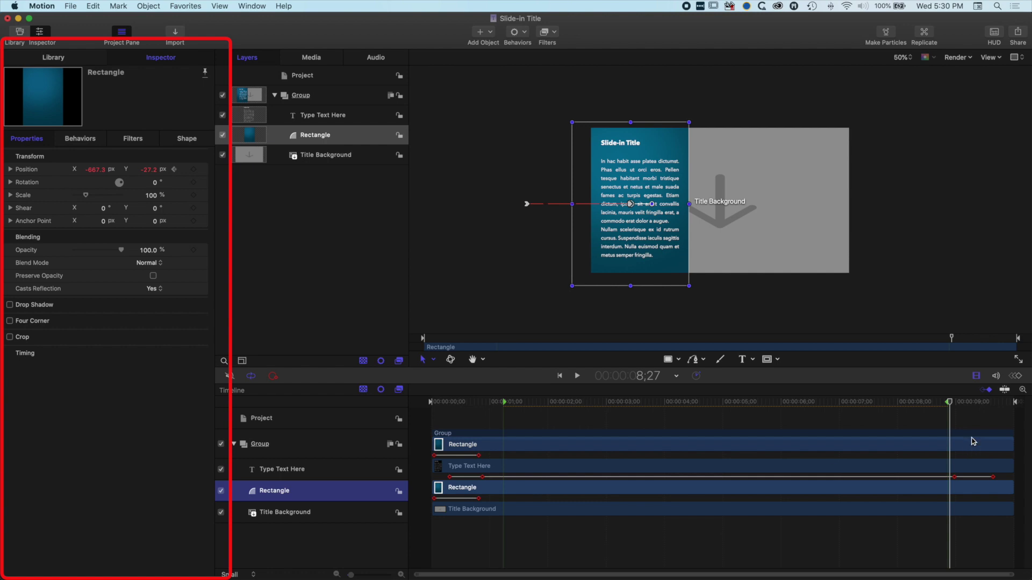
left_click_drag(950, 404, 962, 407)
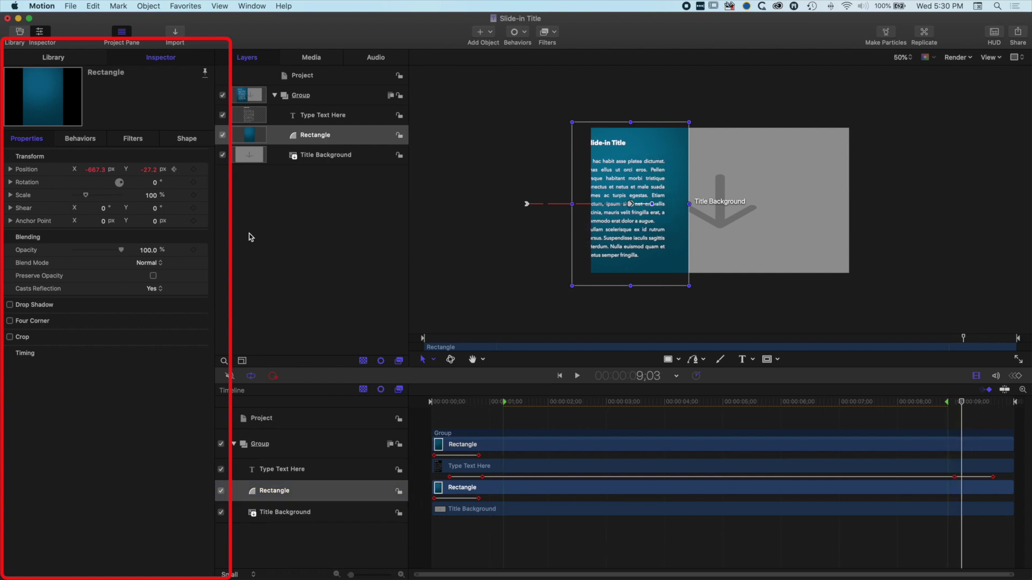
left_click(194, 170)
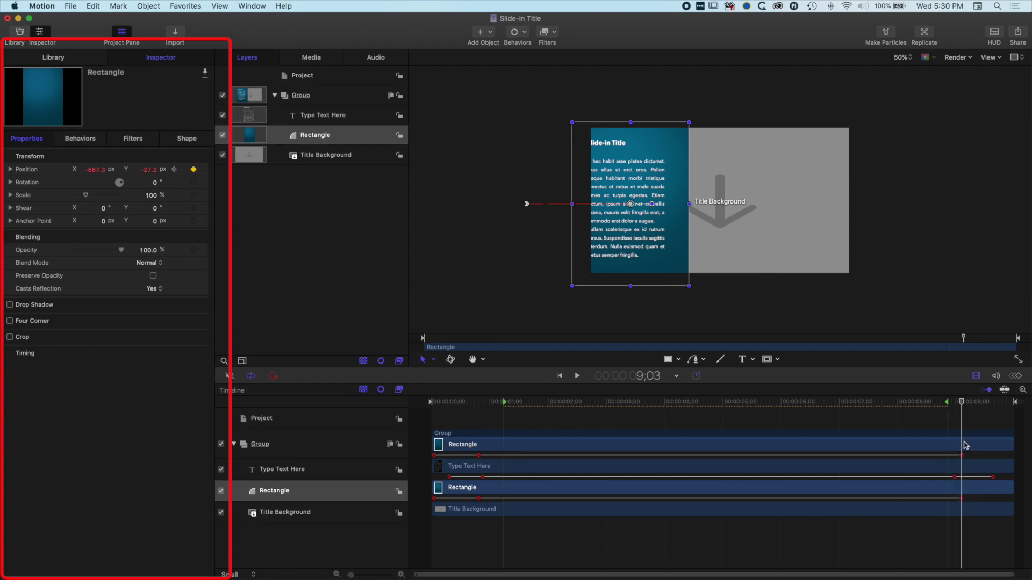
left_click_drag(962, 404, 999, 404)
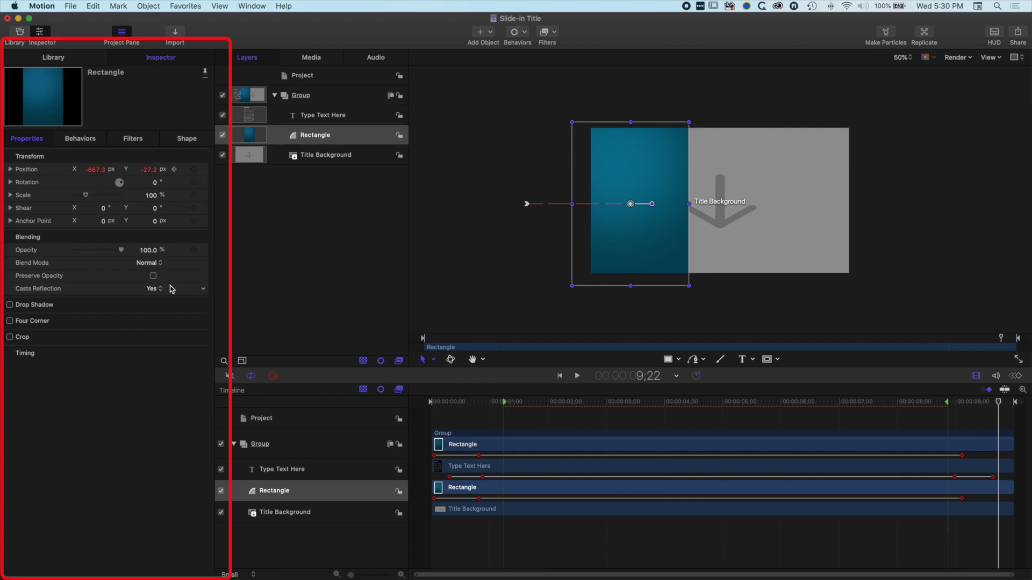
left_click_drag(647, 219, 544, 219)
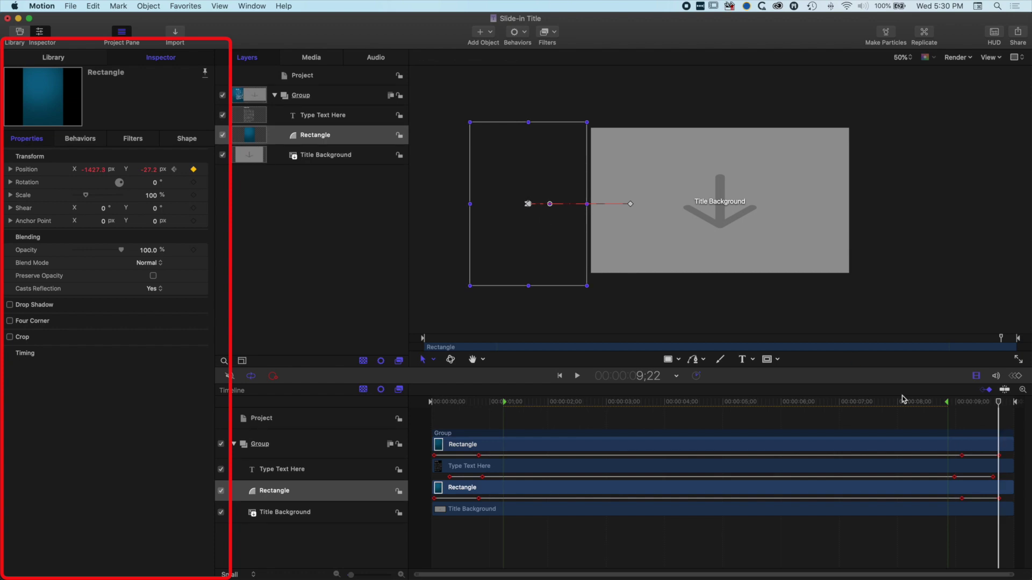
Step: Play back the opening slide-in and the closing slide-out of the rectangle and text
left_click_drag(998, 404, 417, 403)
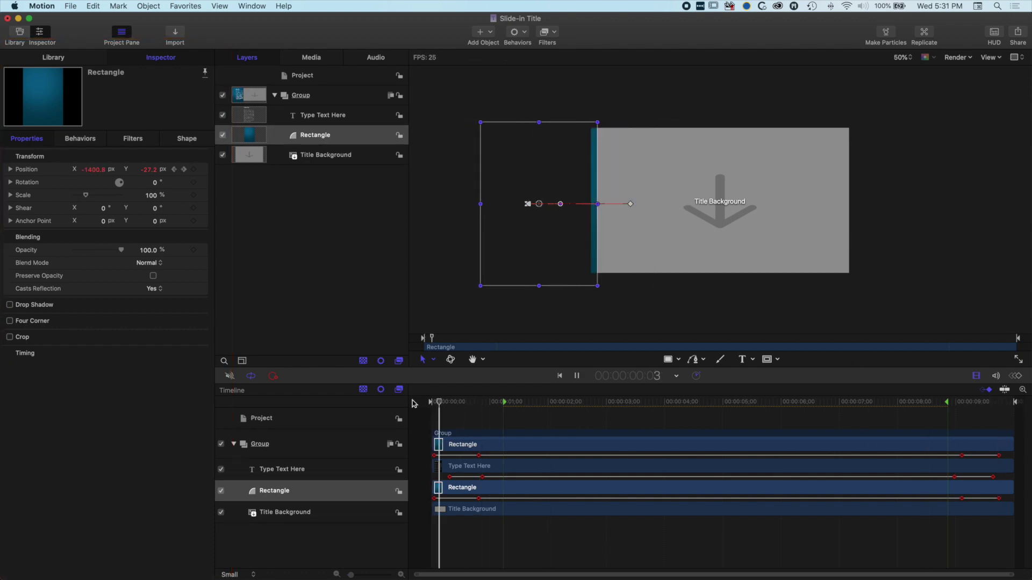
key("space")
left_click(929, 403)
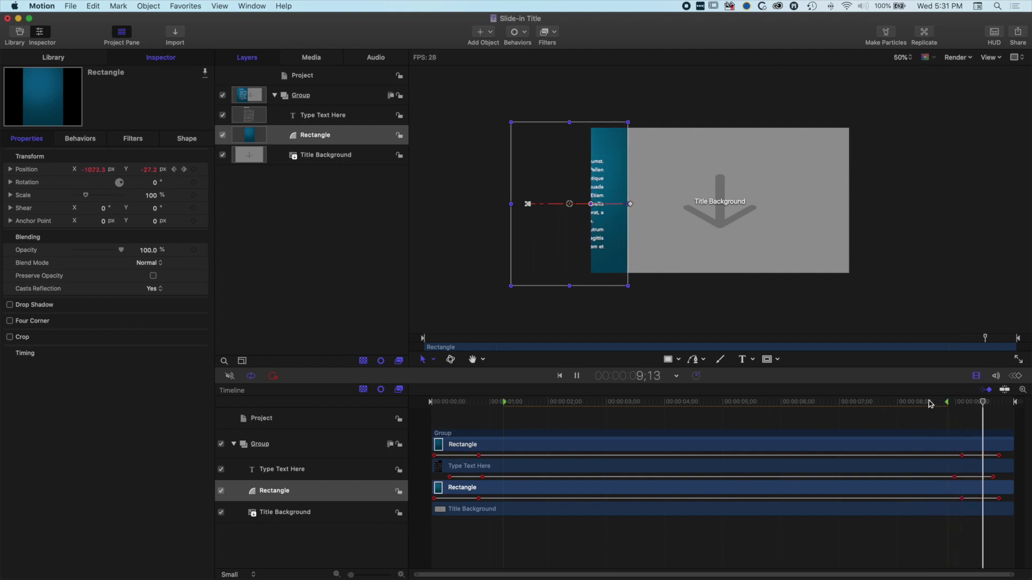
key("space")
Step: Add a position keyframe to the Title Background layer at frame 15 to hold its centred placement
left_click_drag(932, 405, 505, 408)
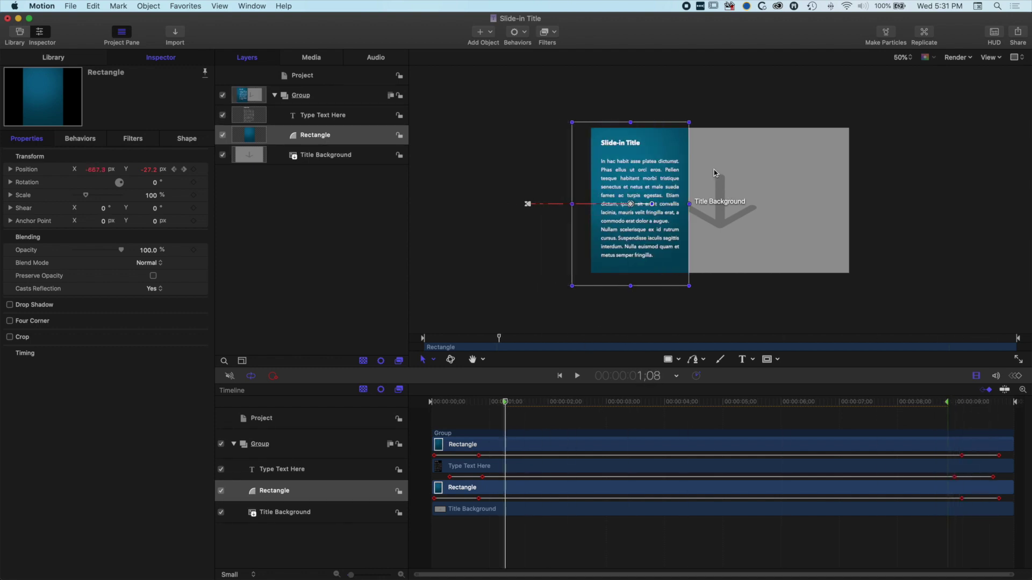
left_click(285, 513)
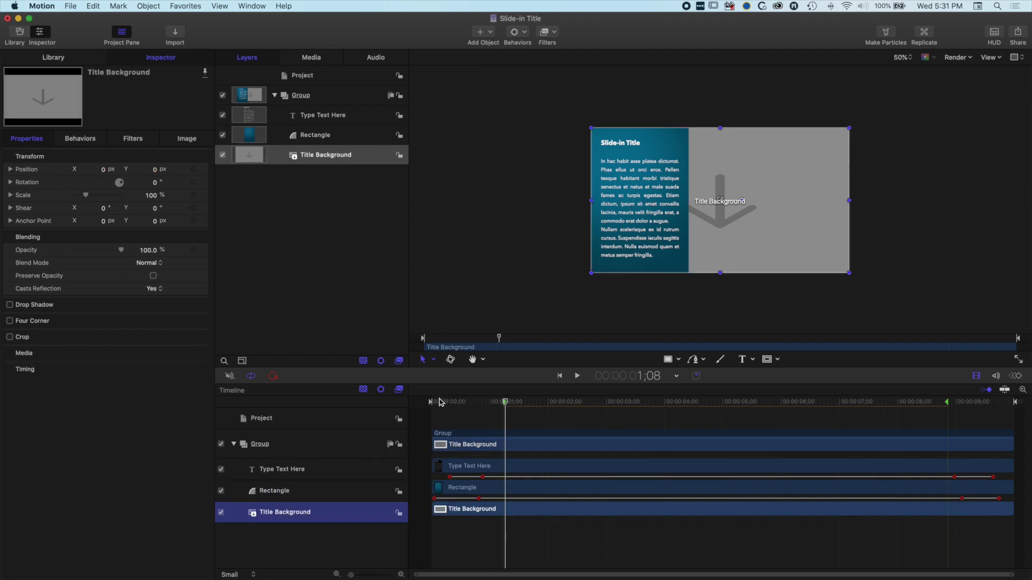
left_click_drag(507, 407, 464, 406)
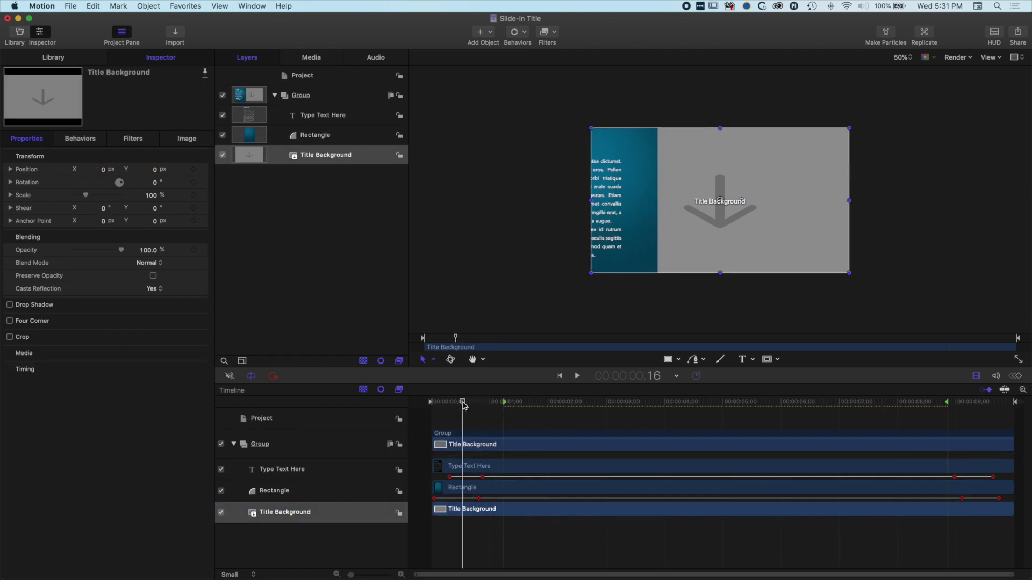
mouse_move(465, 406)
left_mouse_down()
mouse_move(447, 406)
mouse_move(466, 407)
left_mouse_up()
left_click_drag(463, 406, 460, 406)
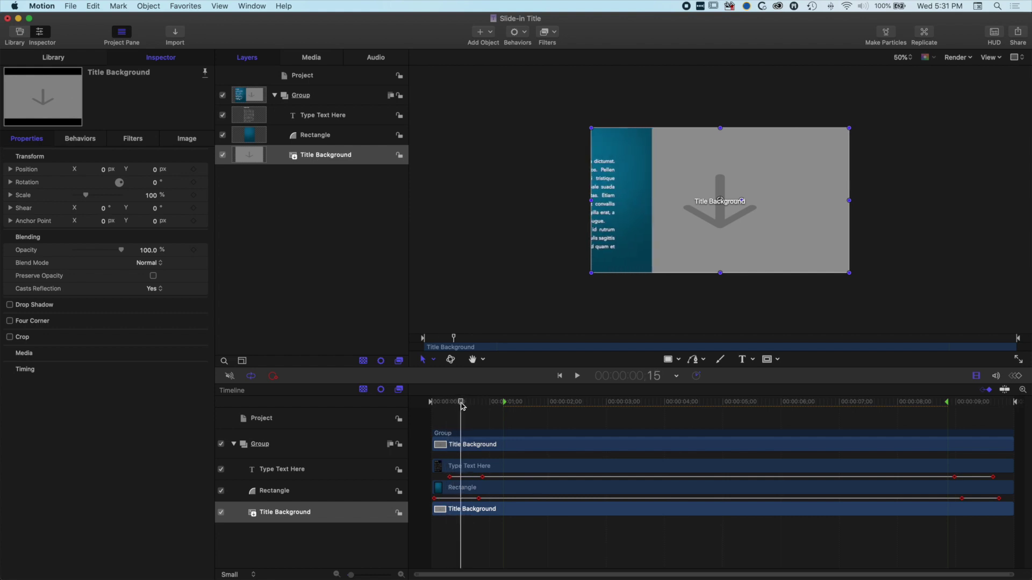
left_click(194, 170)
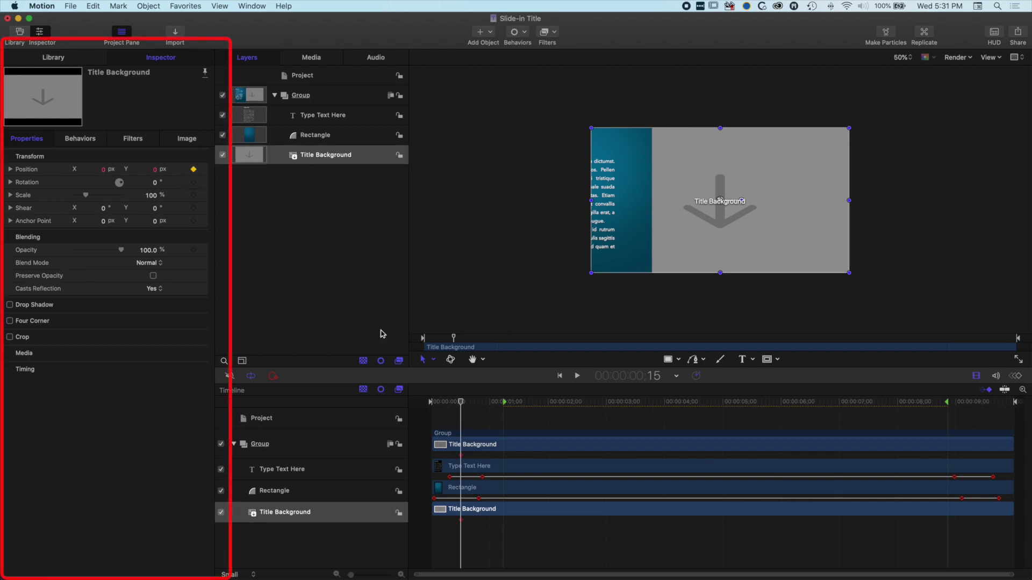
Step: At 1;00, shift the Title Background horizontally to the right, to X about 378 px, and play back the move
left_click_drag(462, 405, 490, 405)
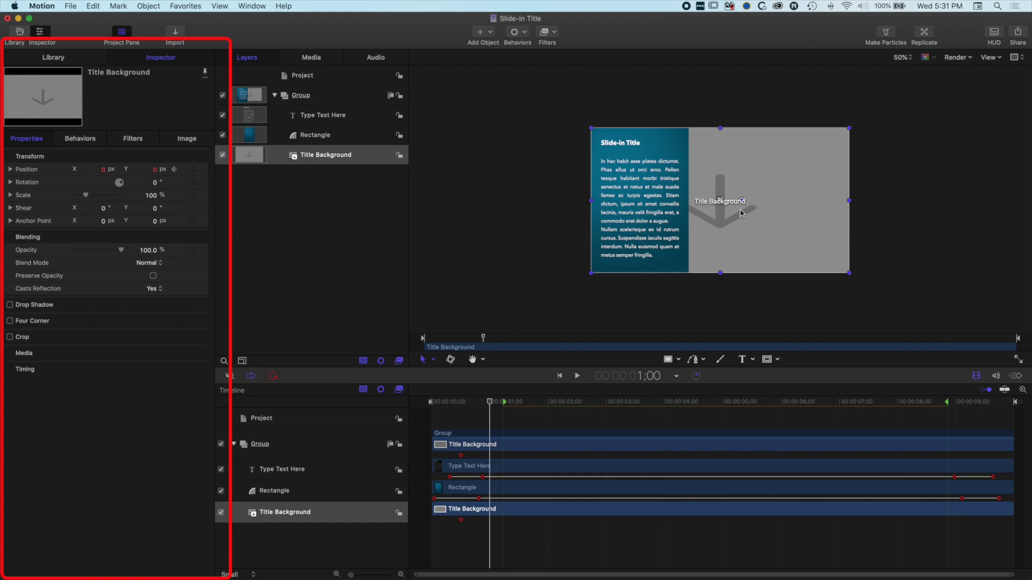
left_click_drag(722, 219, 774, 219)
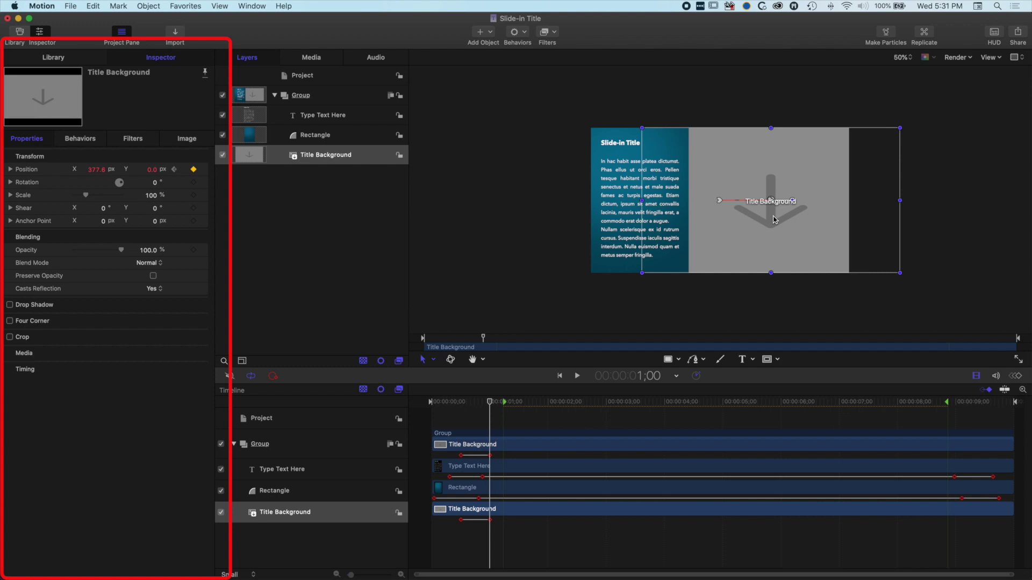
key("space")
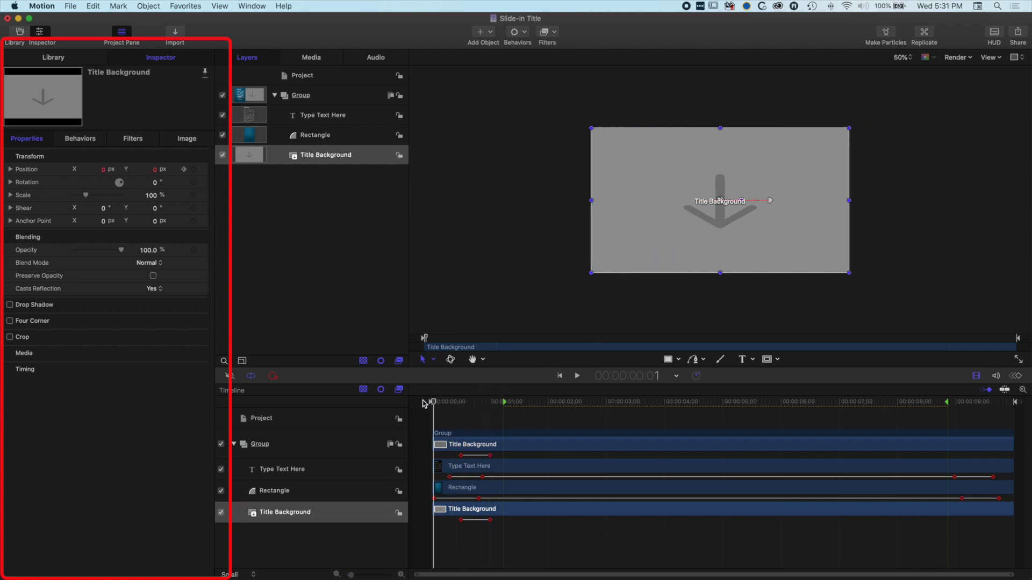
key("space")
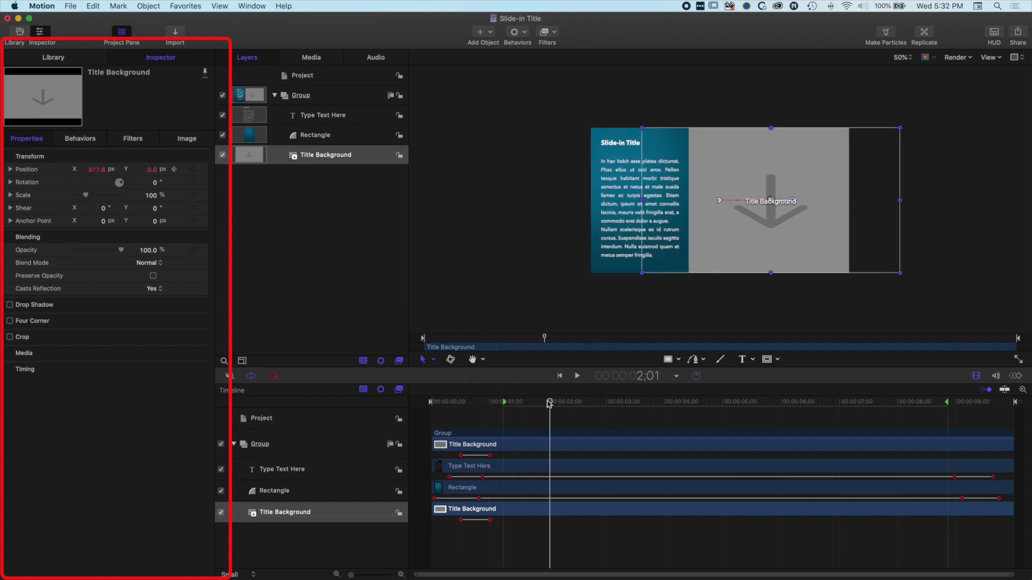
Step: Move the Title Background's second position keyframe slightly earlier and add a holding position keyframe at 9;08
key("Home")
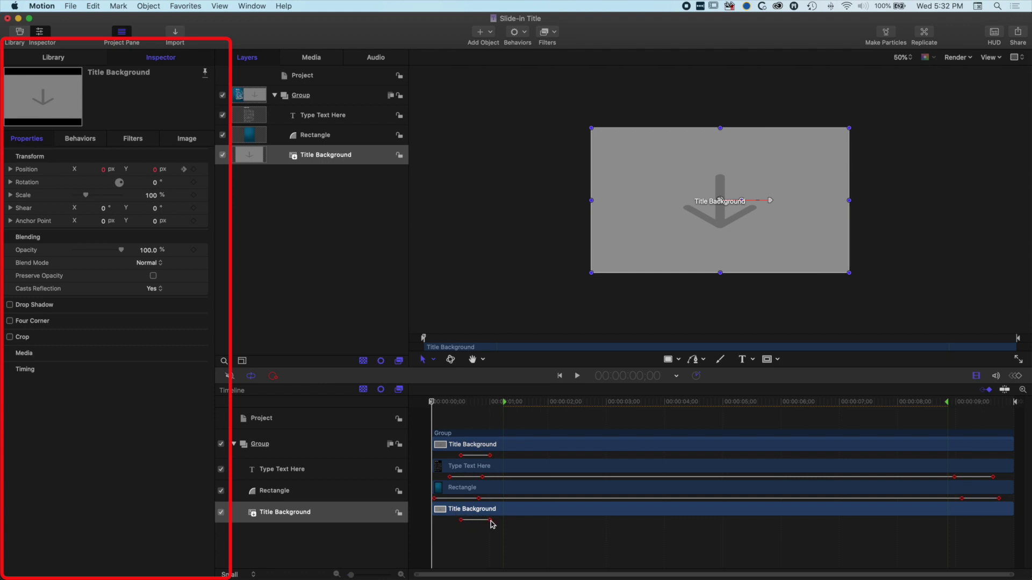
left_click_drag(490, 521, 488, 520)
left_click_drag(432, 402, 972, 406)
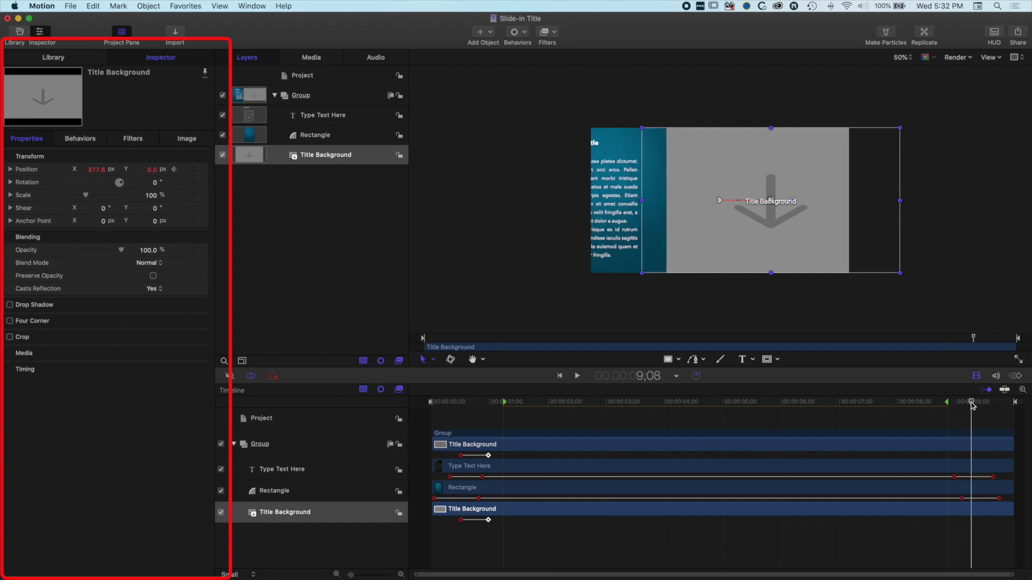
left_click(194, 170)
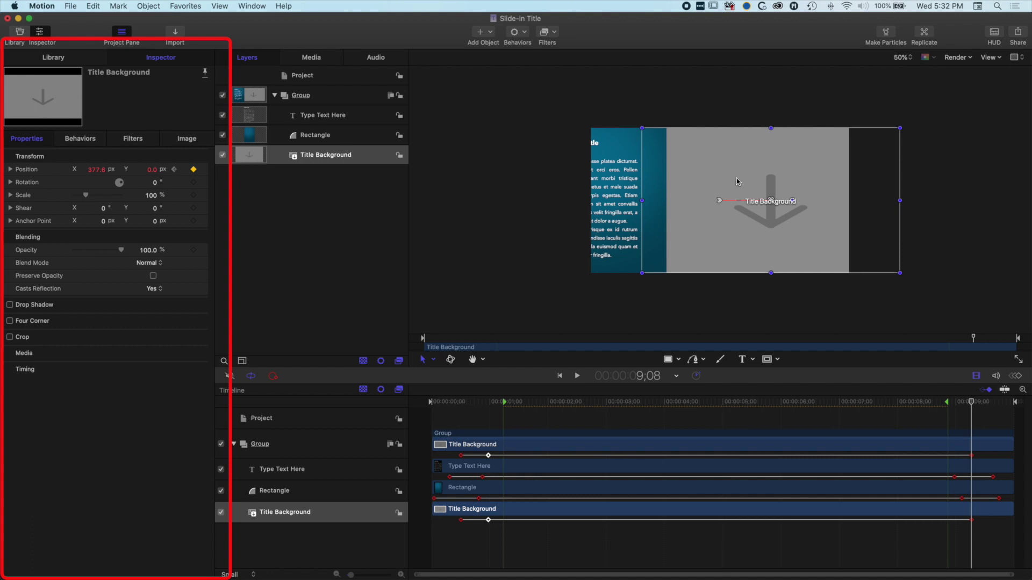
Step: At 9;19, return the Title Background layer to the centre of the frame with its position at X 0, Y 0
left_click_drag(974, 400, 995, 406)
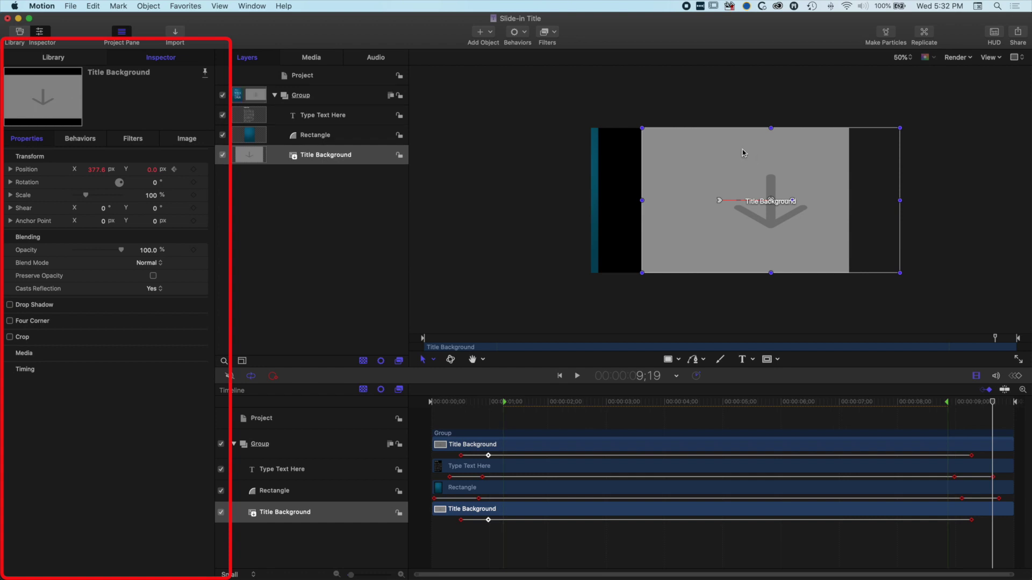
left_click(774, 211)
left_click_drag(775, 202, 724, 202)
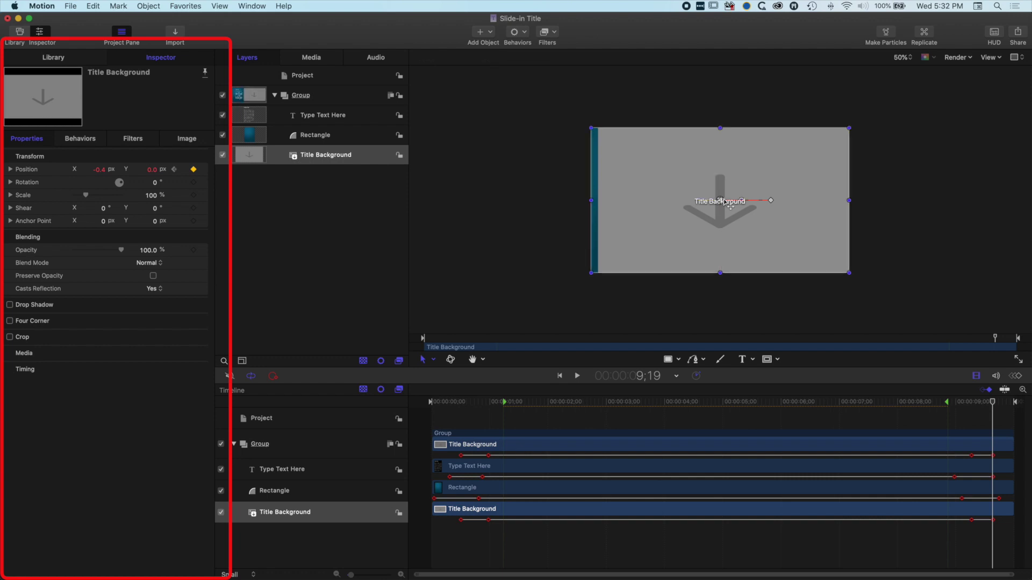
left_click(100, 171)
type("0")
key("Tab")
type("0")
key("Tab")
Step: Play back the title's opening and closing moves, and check the timing at the optional Build In marker
left_click(909, 403)
key("space")
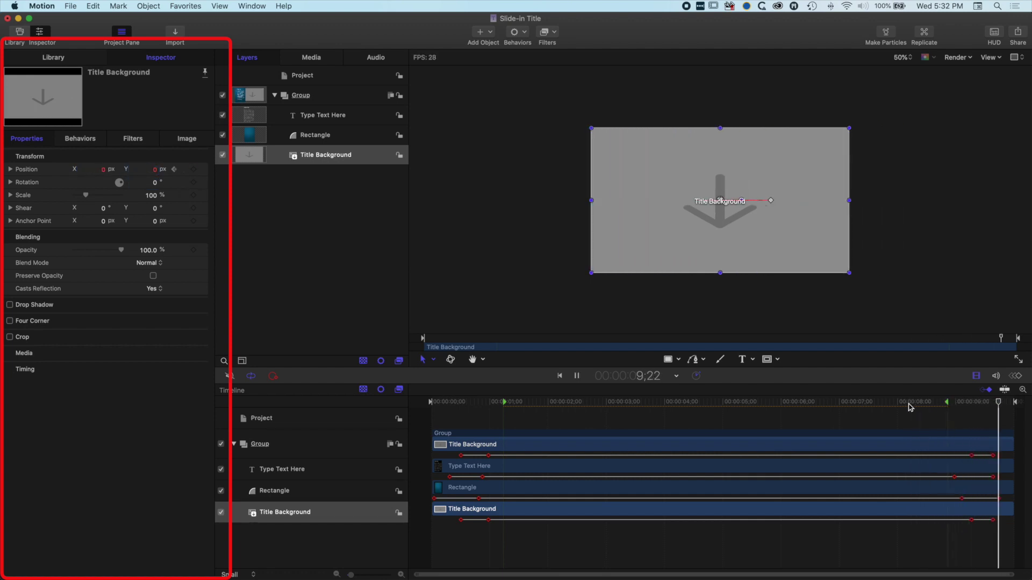
key("space")
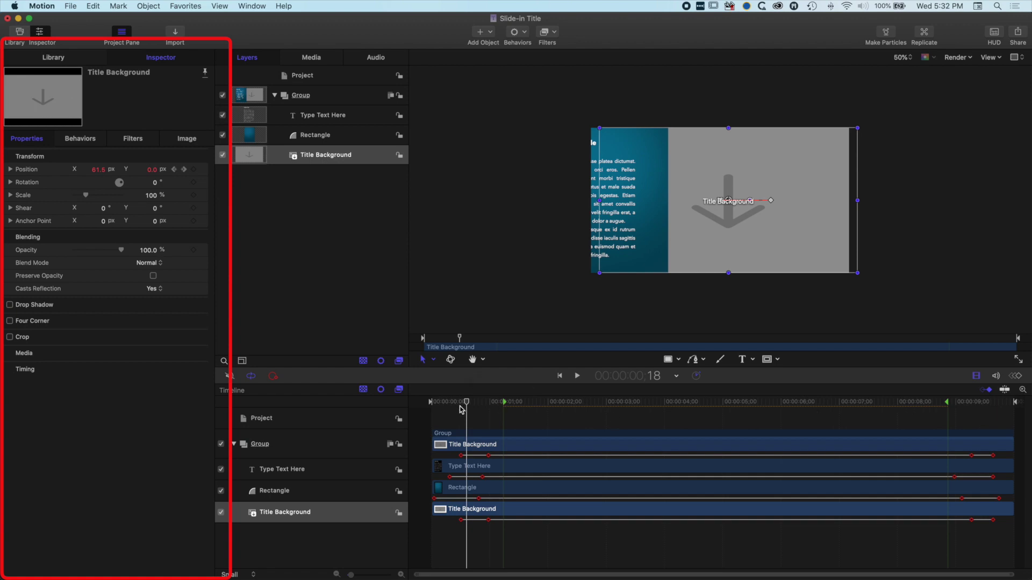
key("space")
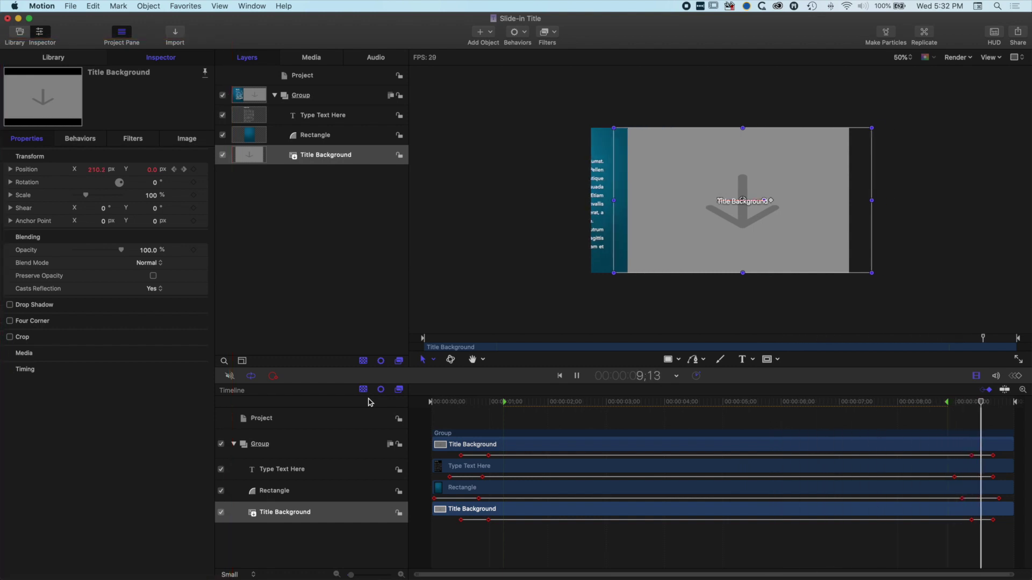
key("space")
mouse_move(507, 403)
left_mouse_down()
mouse_move(438, 403)
mouse_move(507, 403)
left_mouse_up()
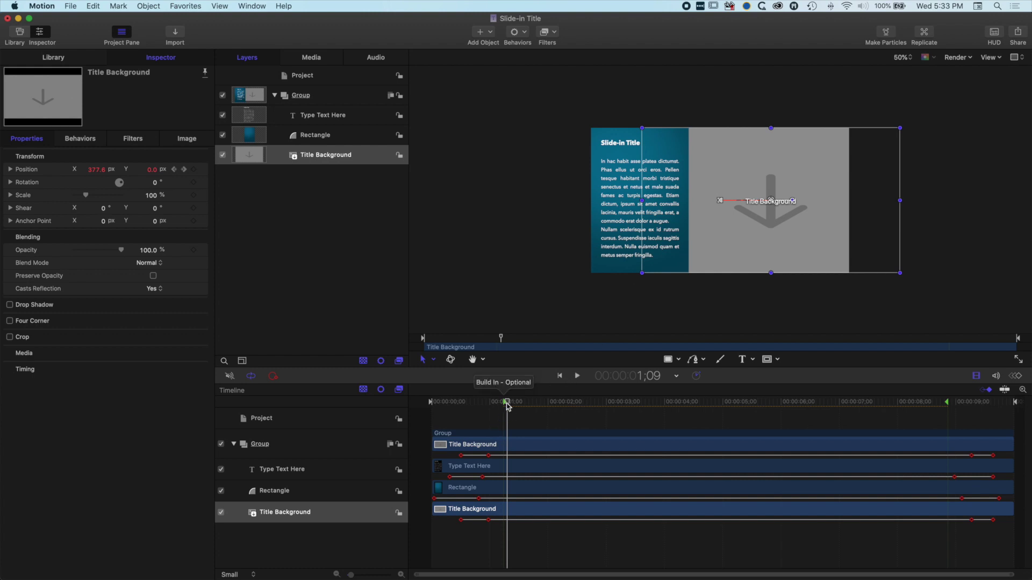
Step: Publish the colour of the darker end stop in the Rectangle's gradient fill
left_click(530, 403)
left_click(308, 490)
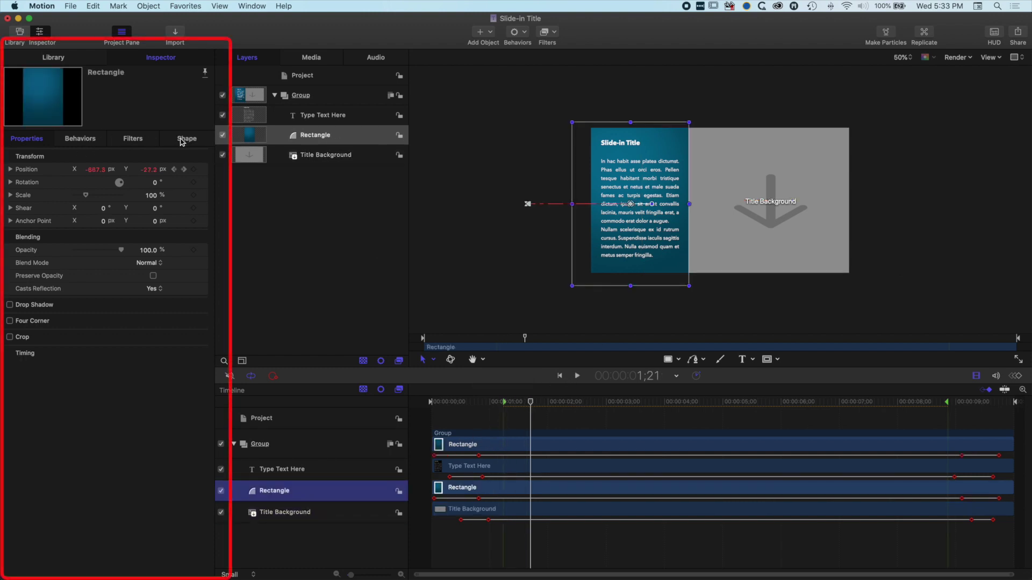
left_click(185, 139)
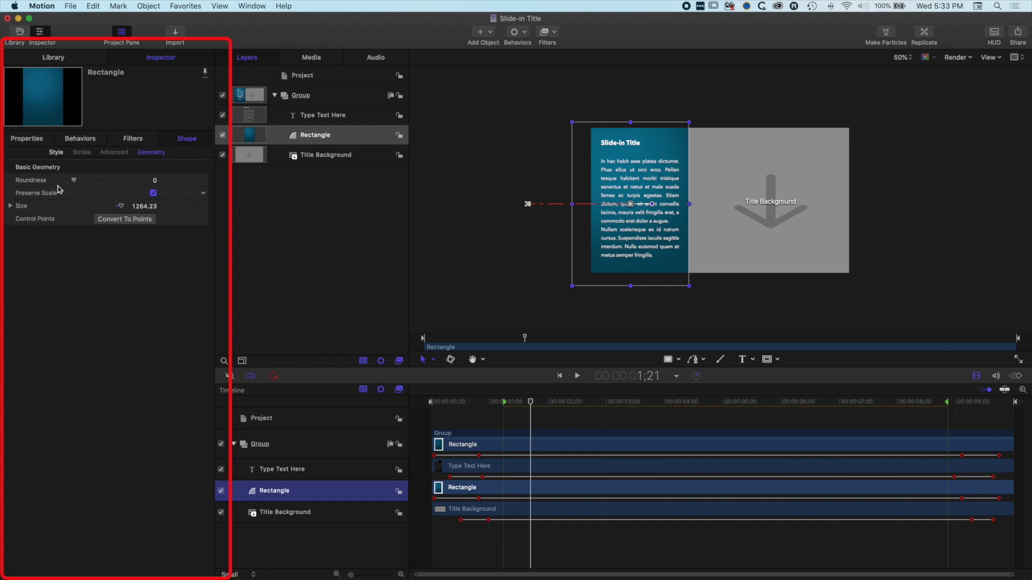
left_click(57, 152)
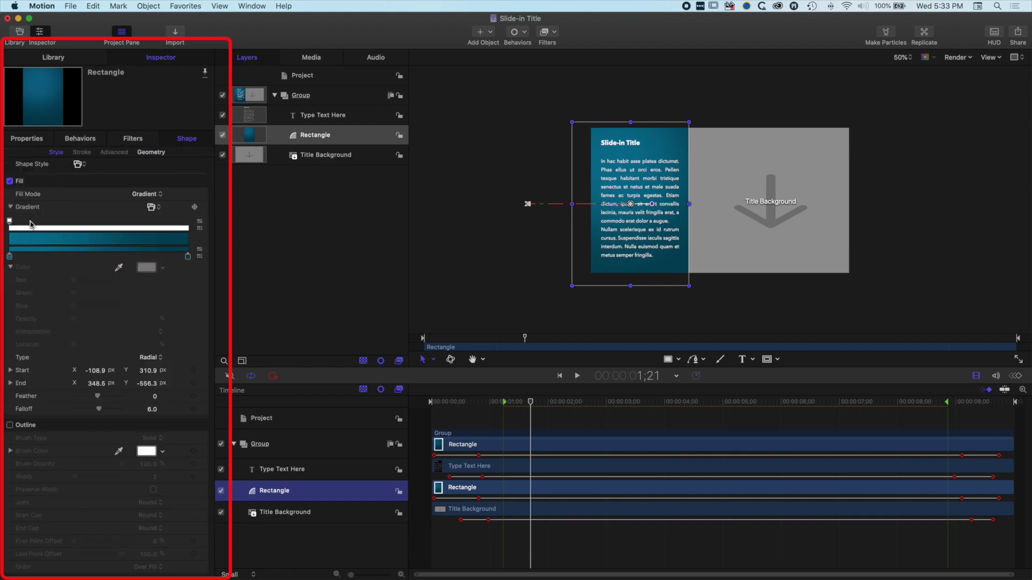
left_click(188, 258)
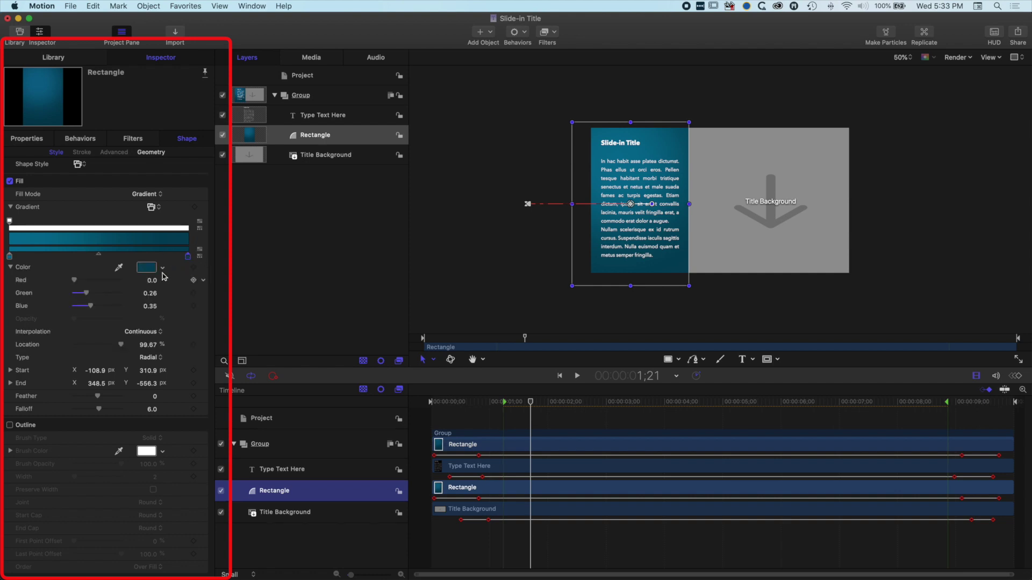
mouse_move(204, 271)
left_click(203, 268)
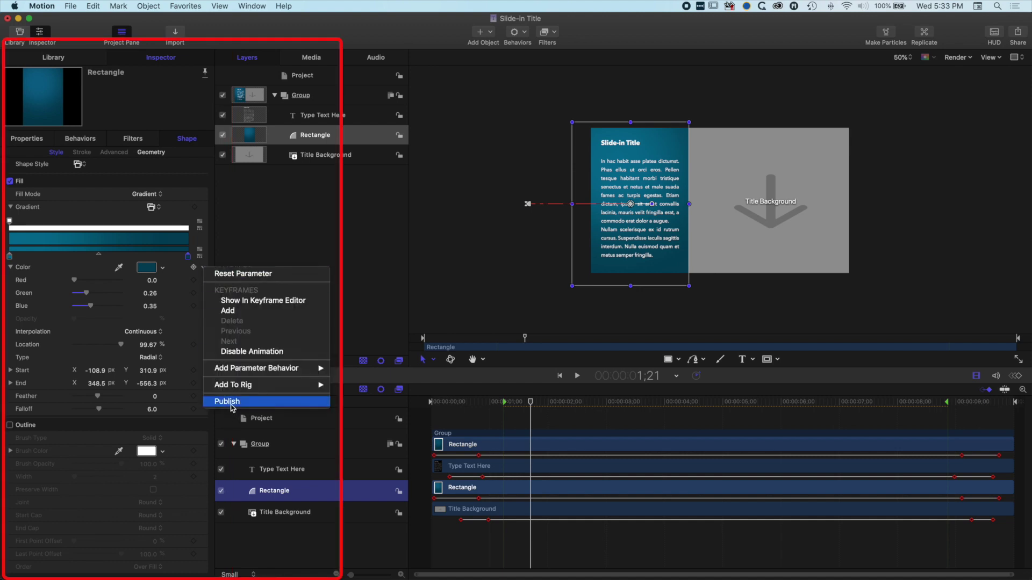
left_click(231, 408)
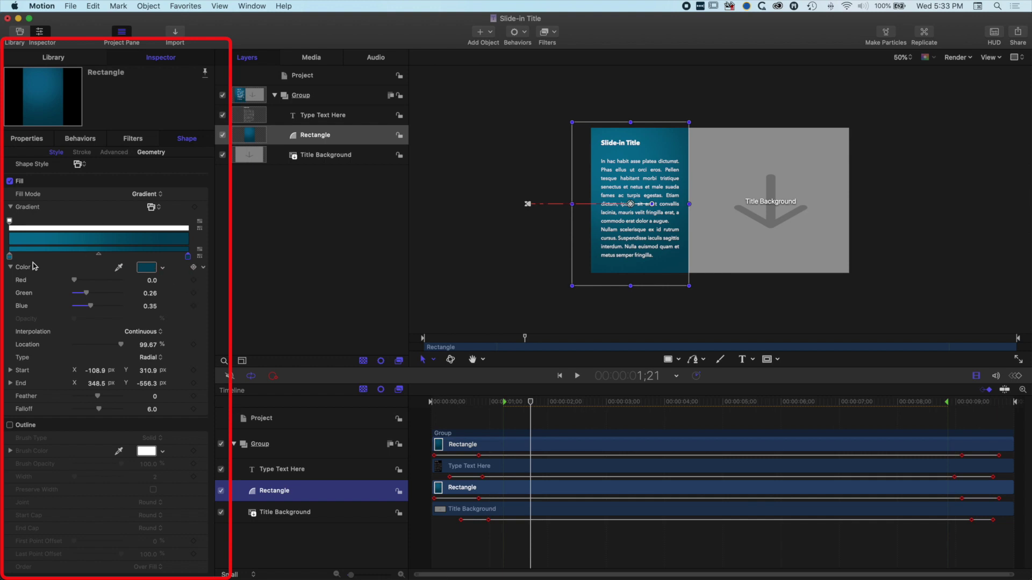
Step: Publish the colour of the lighter starting stop in the Rectangle's gradient
left_click(10, 257)
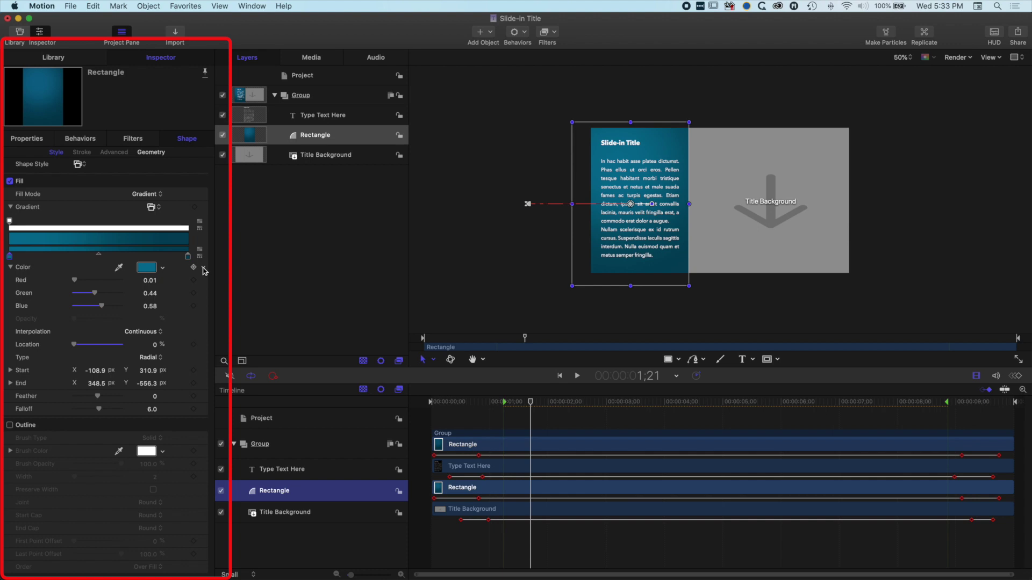
left_click(205, 270)
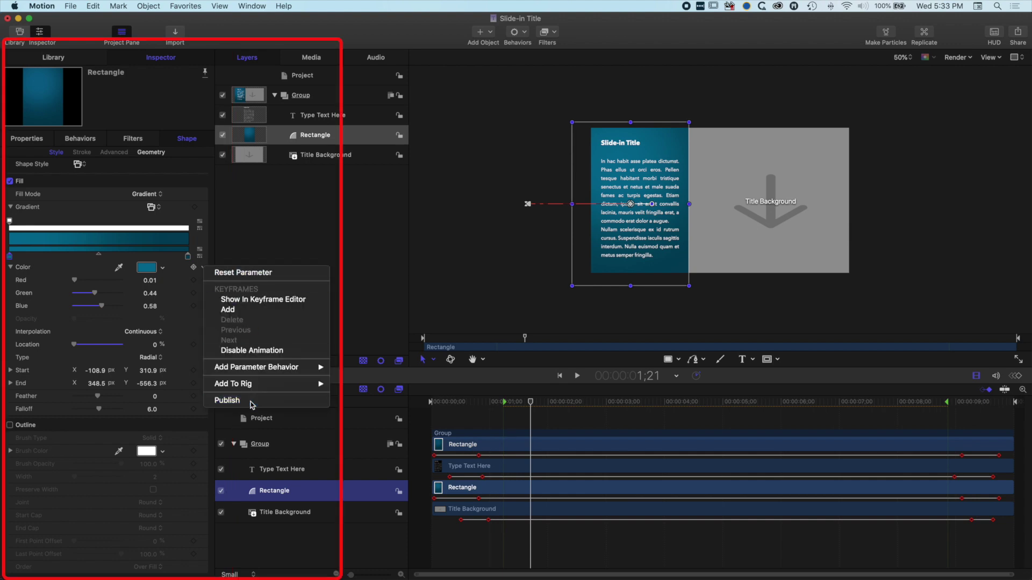
left_click(227, 401)
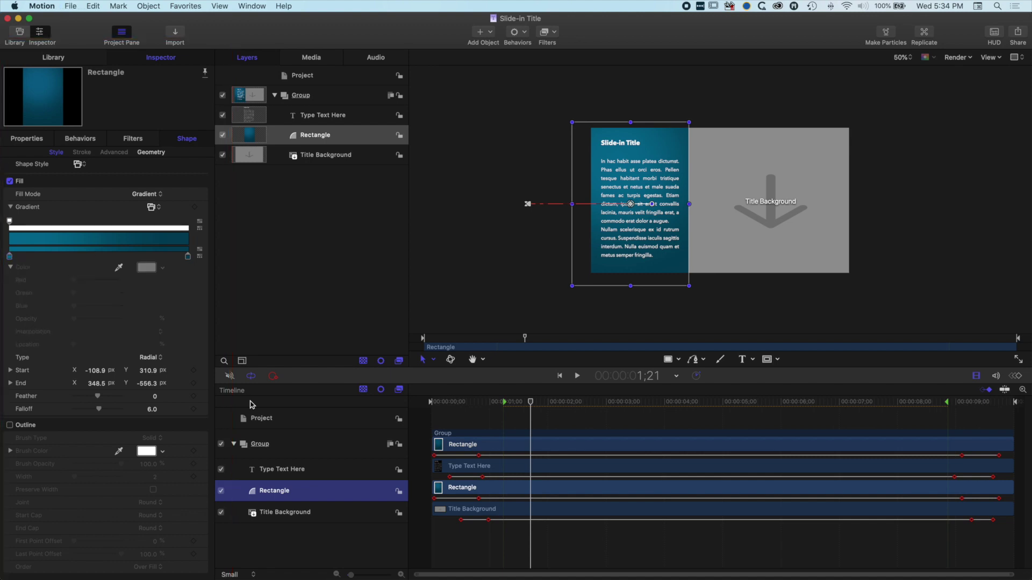
Step: Switch to Final Cut Pro and connect the custom Slide-in Title above the MVI_2175 clip at 12:01
key("super+Tab")
key("super+Tab")
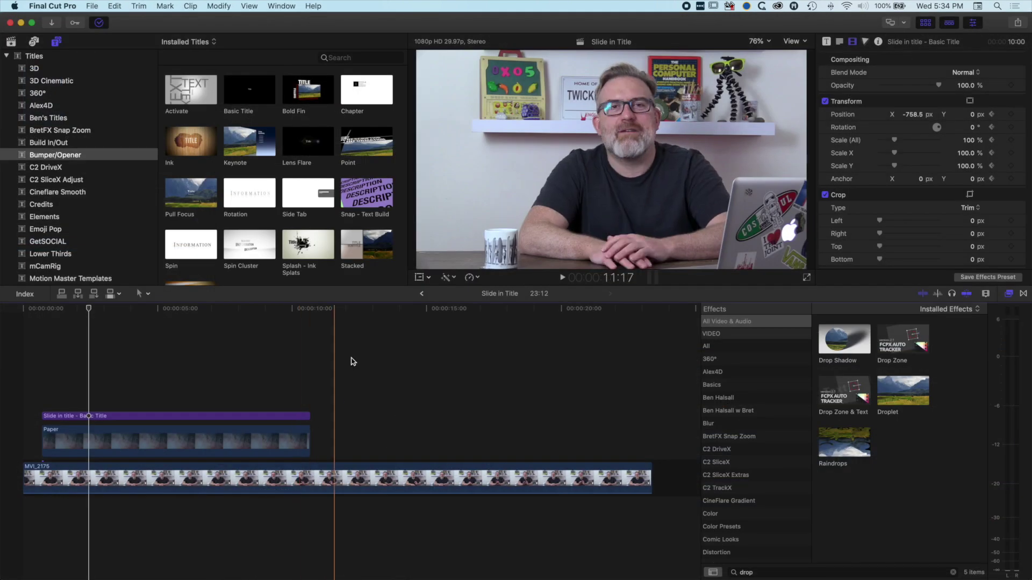
left_click_drag(334, 309, 349, 309)
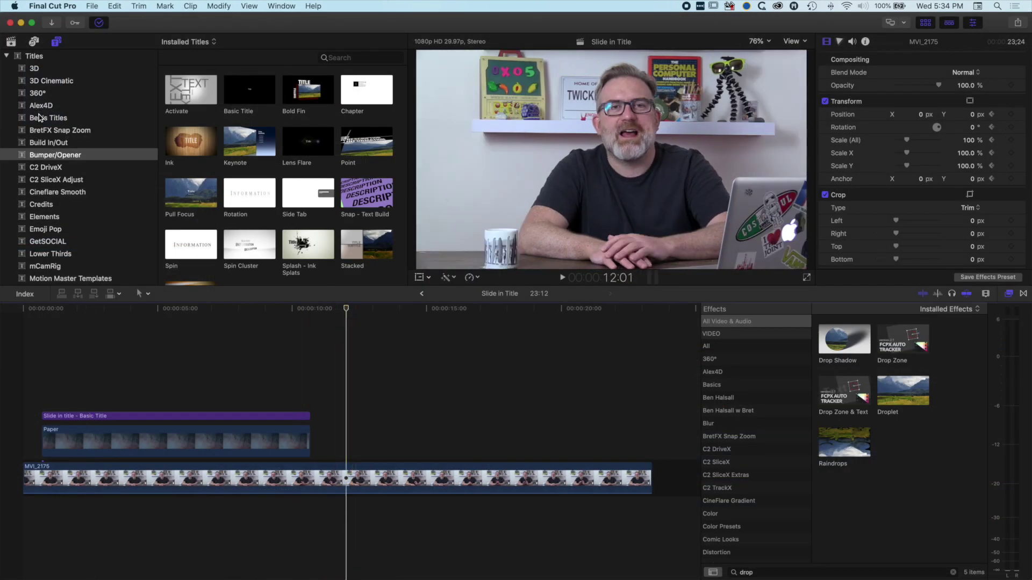
left_click(40, 118)
left_click(367, 145)
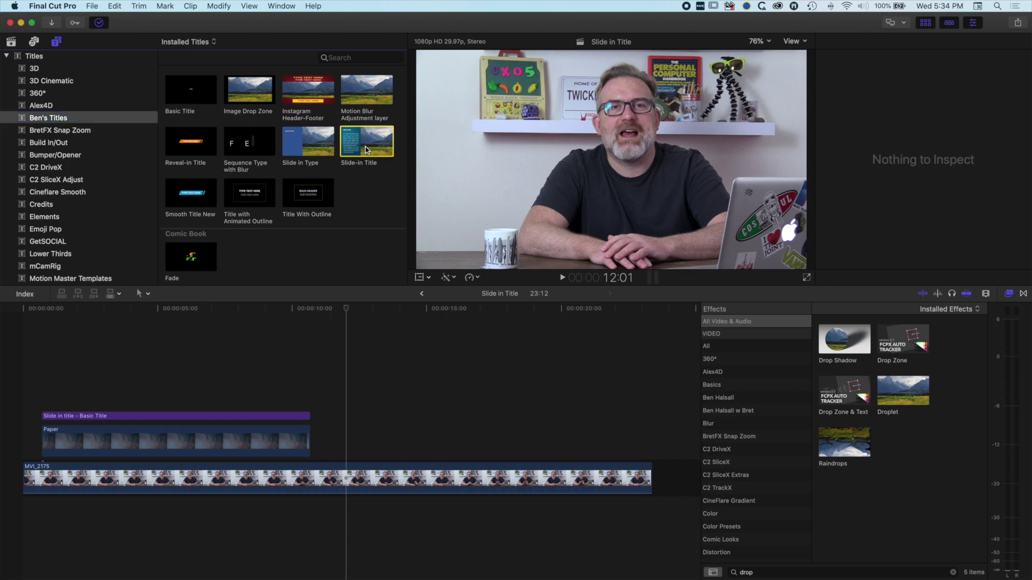
left_click_drag(367, 148, 348, 452)
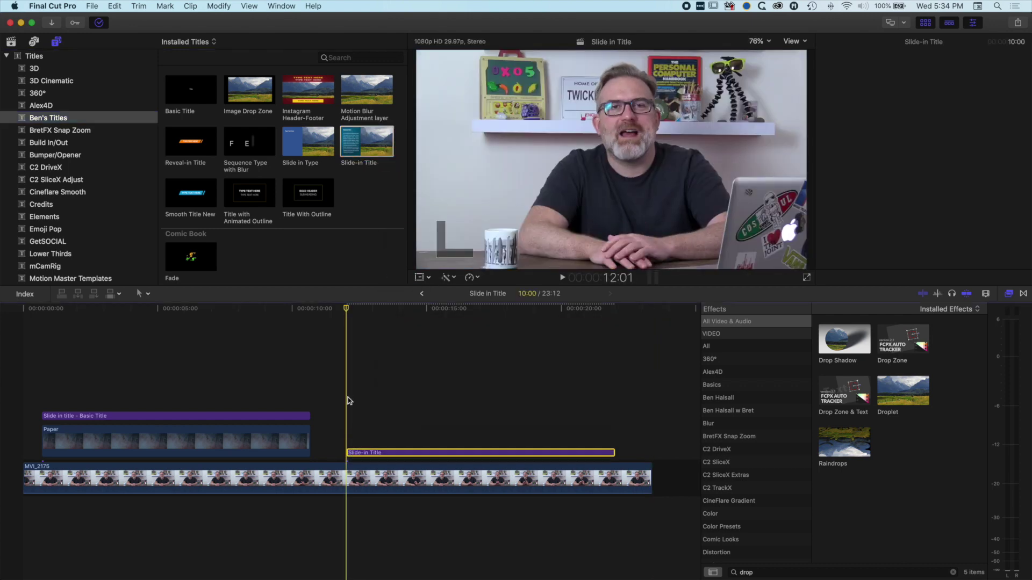
Step: Play back the Slide-in Title over the clip and examine the framing around 16:29
left_click(333, 310)
key("space")
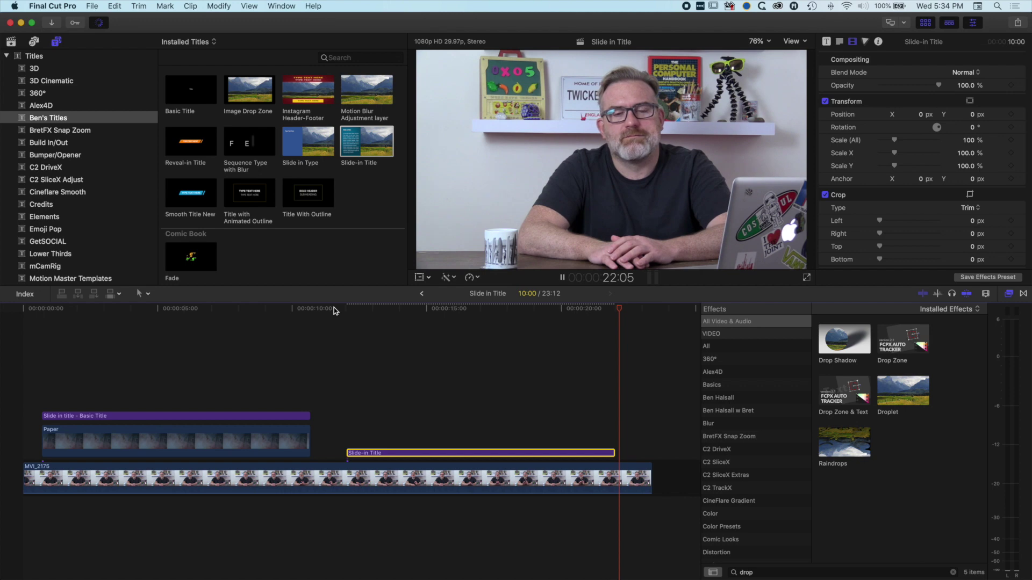
left_click_drag(472, 313, 480, 313)
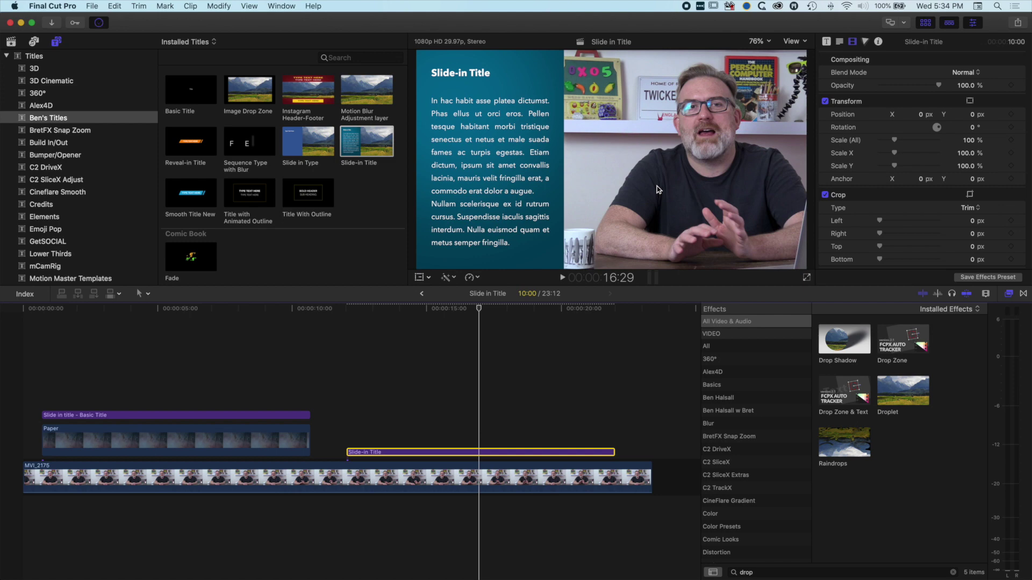
Step: Switch to Motion and set the Title Background's position keyframe at frame 29 to X 316 px, Y 0
key("super+Tab")
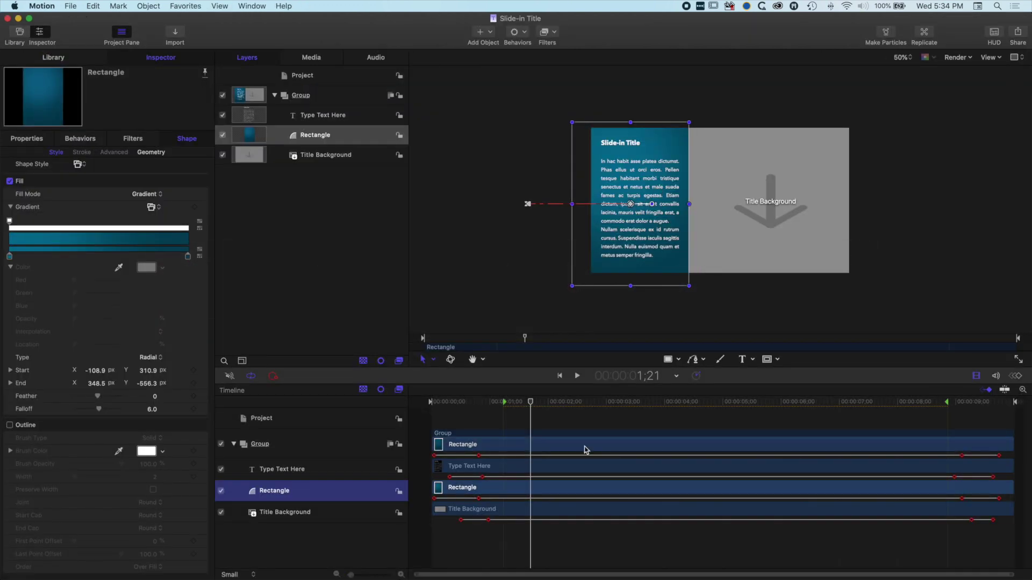
left_click_drag(531, 403, 485, 407)
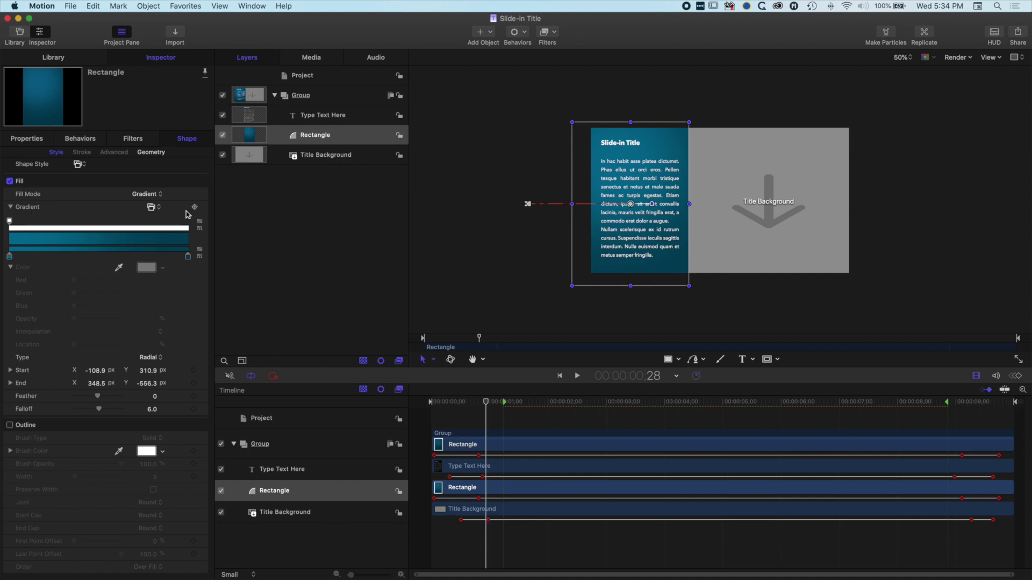
left_click(27, 139)
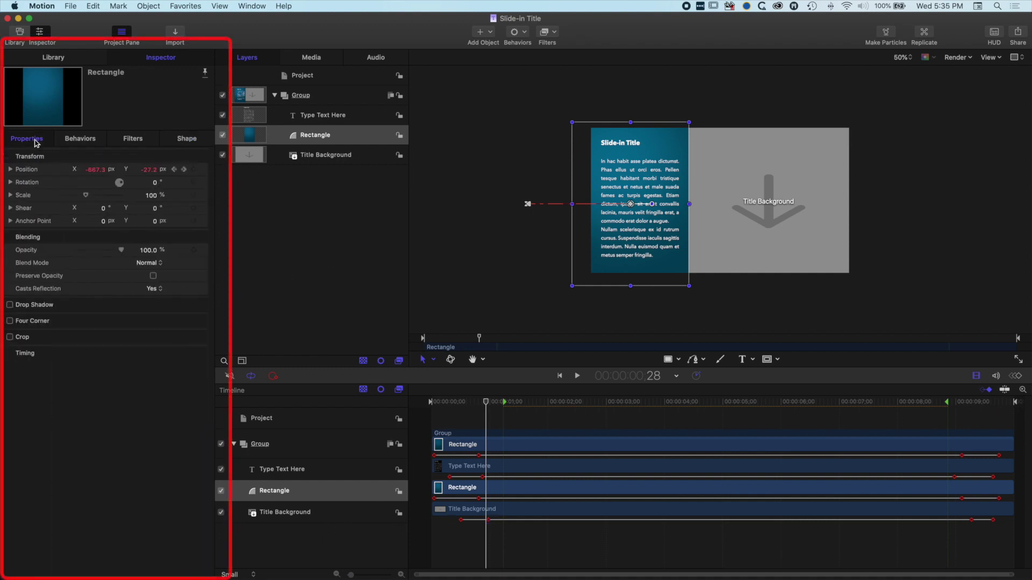
left_click(298, 513)
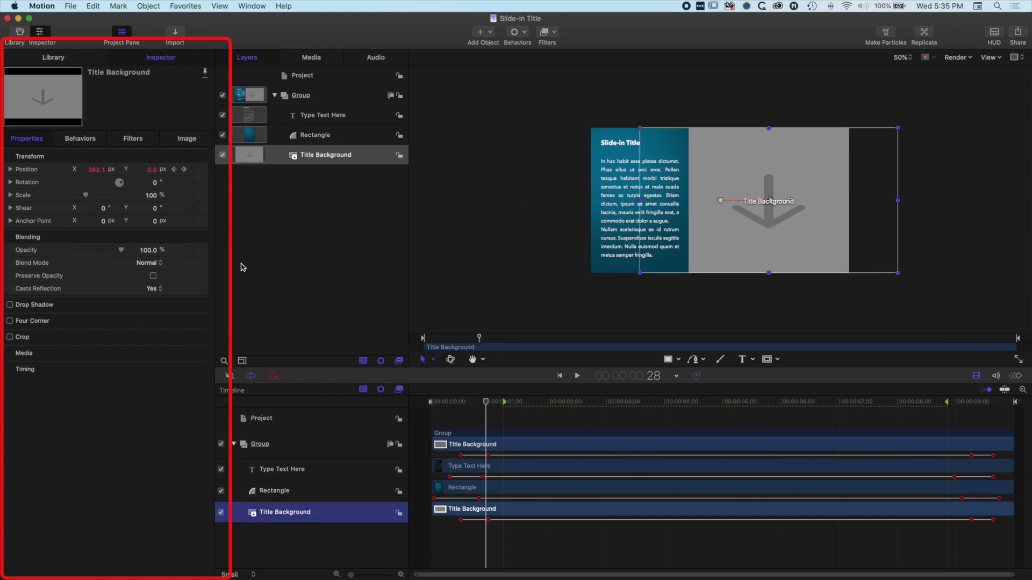
left_click(177, 171)
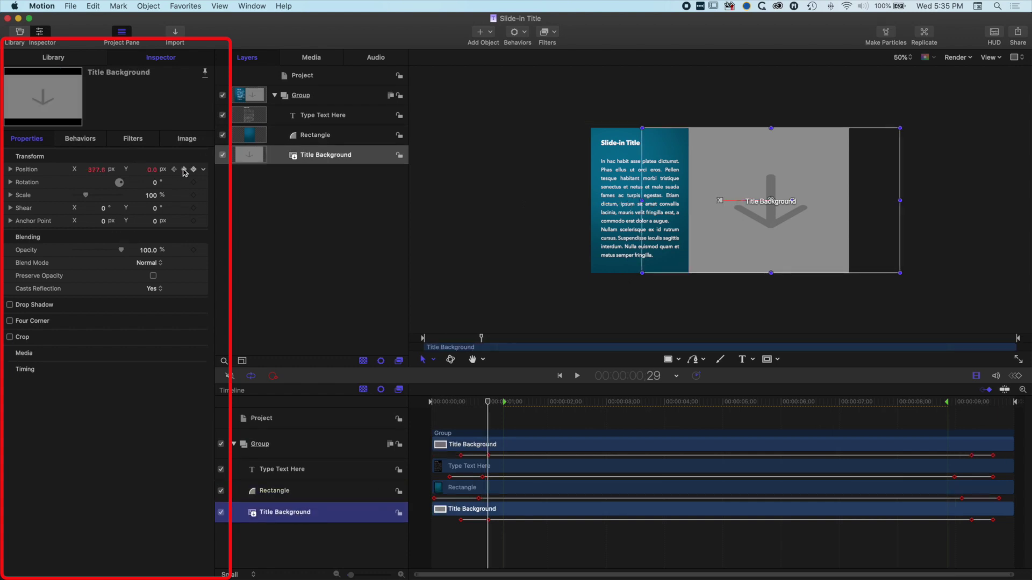
left_click(771, 213)
left_click_drag(776, 217, 768, 216)
left_click(153, 171)
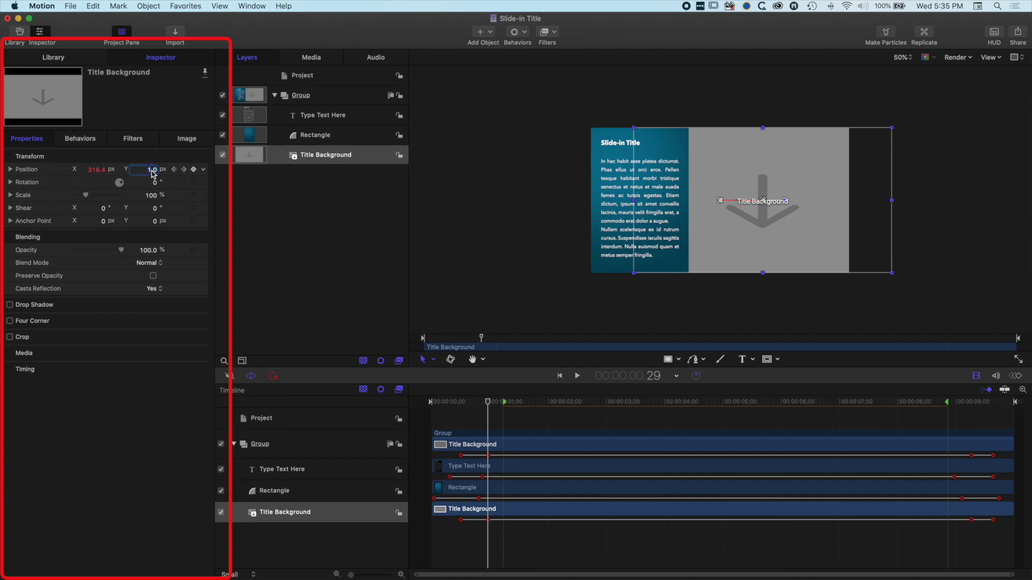
type("0")
key("Tab")
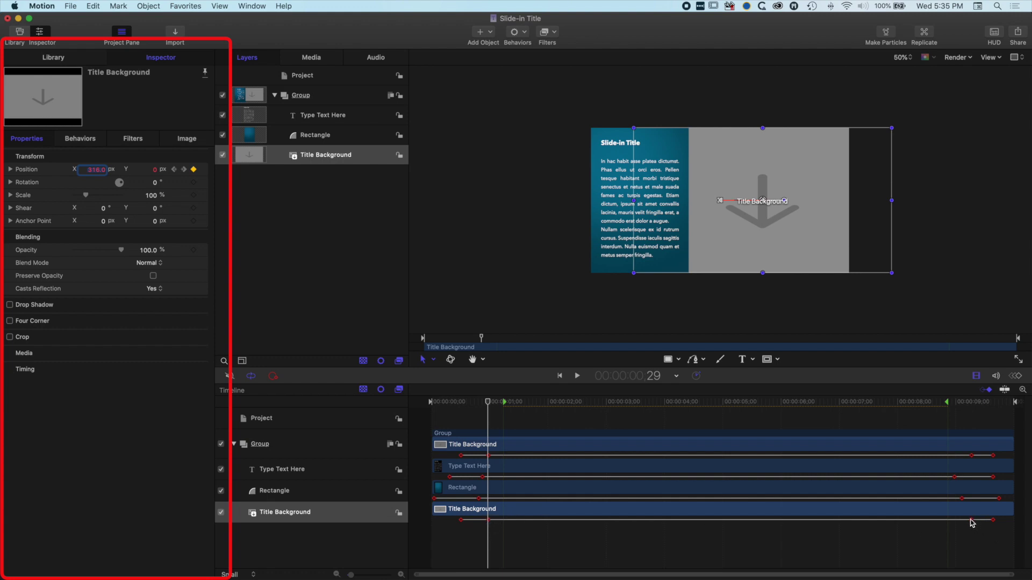
Step: Set the Title Background's position keyframe at 9;08 to match, with X 316 px and Y 0
left_click(183, 170)
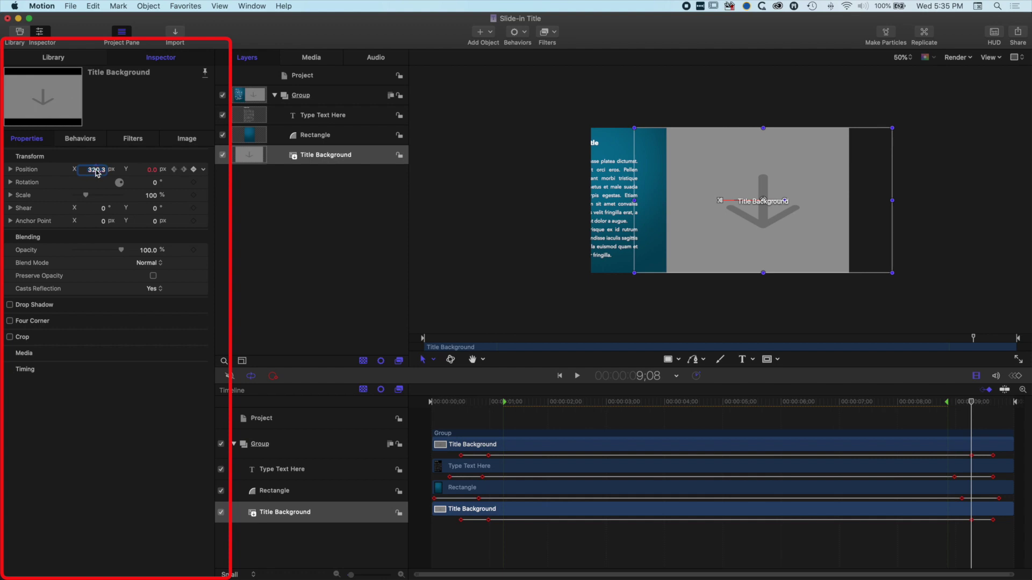
type("316")
key("Tab")
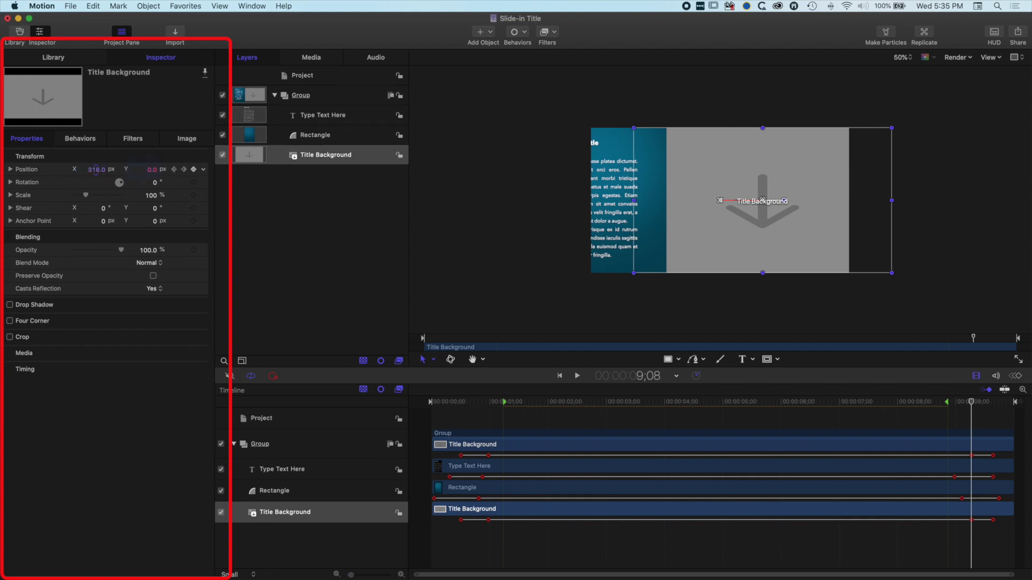
key("Return")
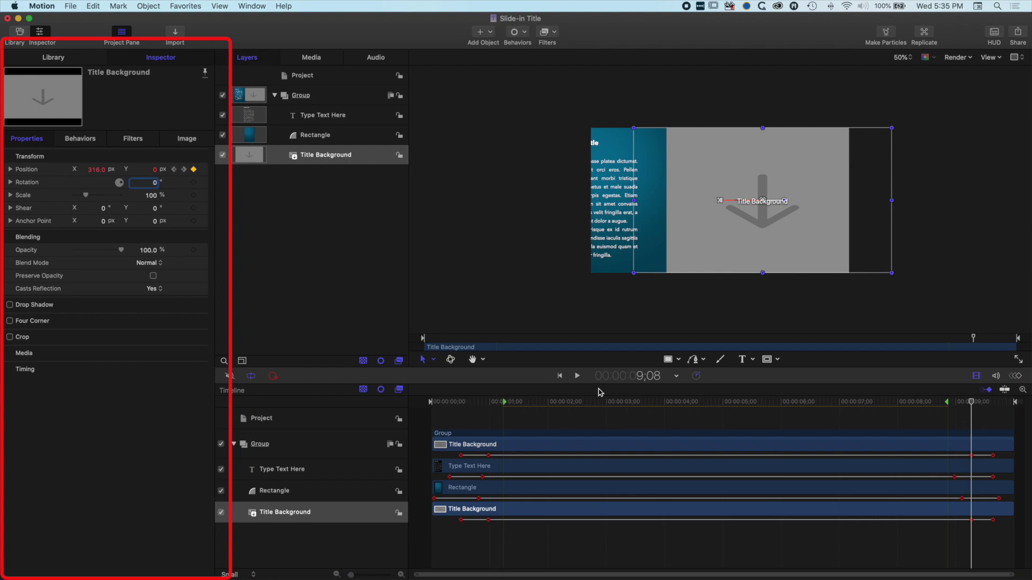
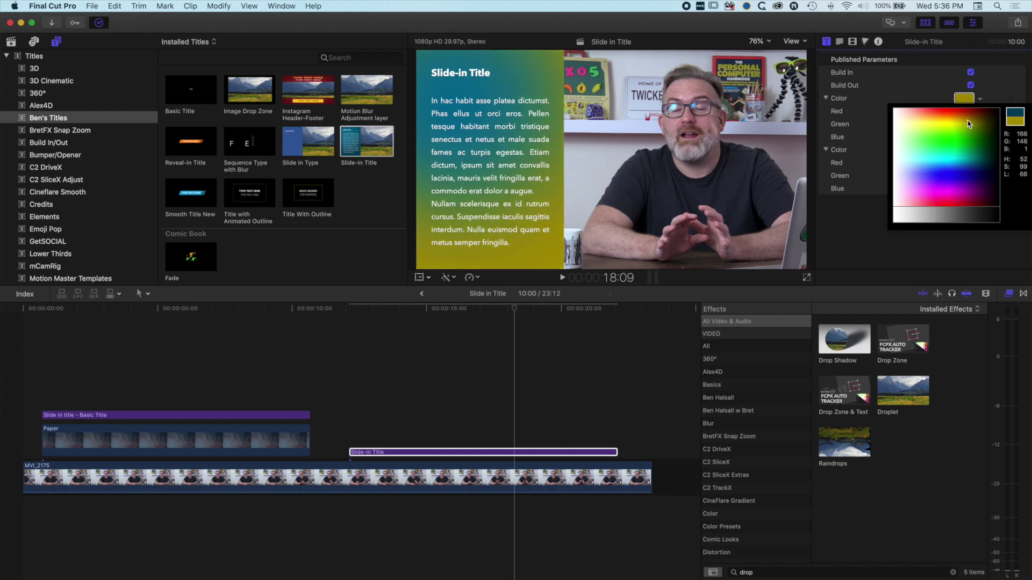
Step: Set the title's first published colour to purple (0.39, 0, 0.41) and the second to dark maroon (0.23, 0, 0.12), and play it back
left_click(970, 174)
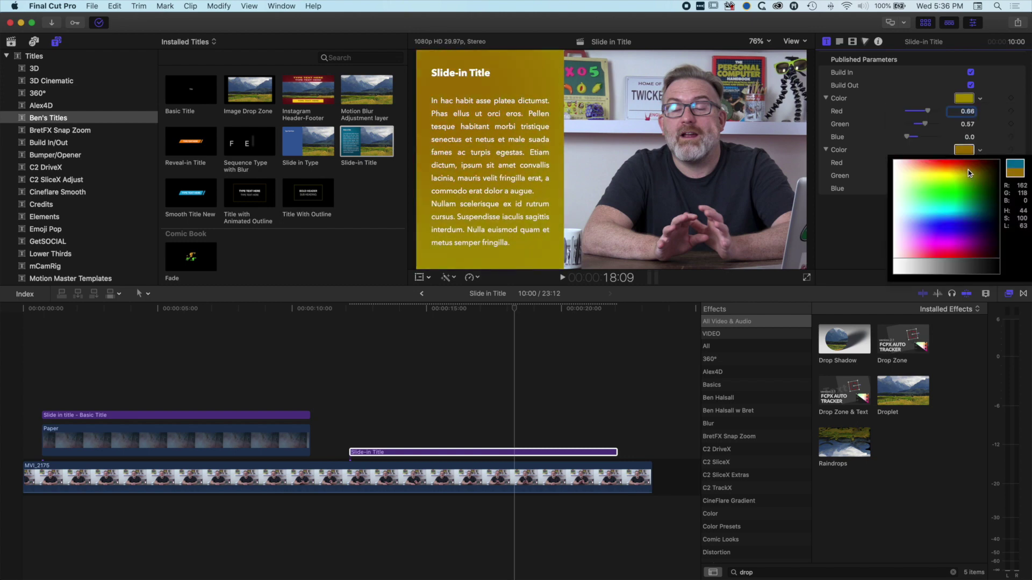
left_click(964, 98)
left_click(964, 98)
left_click_drag(967, 118, 979, 193)
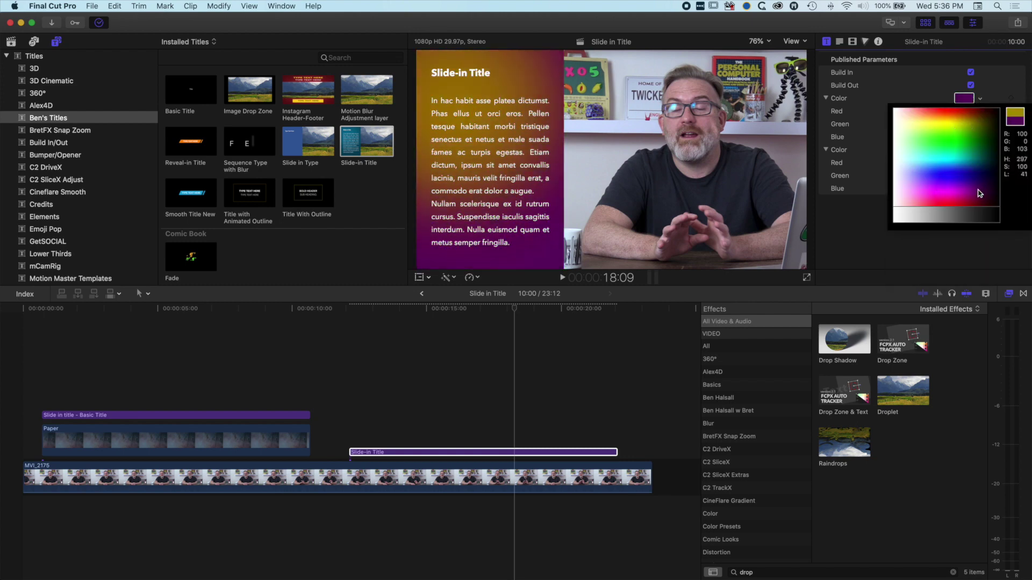
left_click(964, 149)
left_click(988, 251)
key("space")
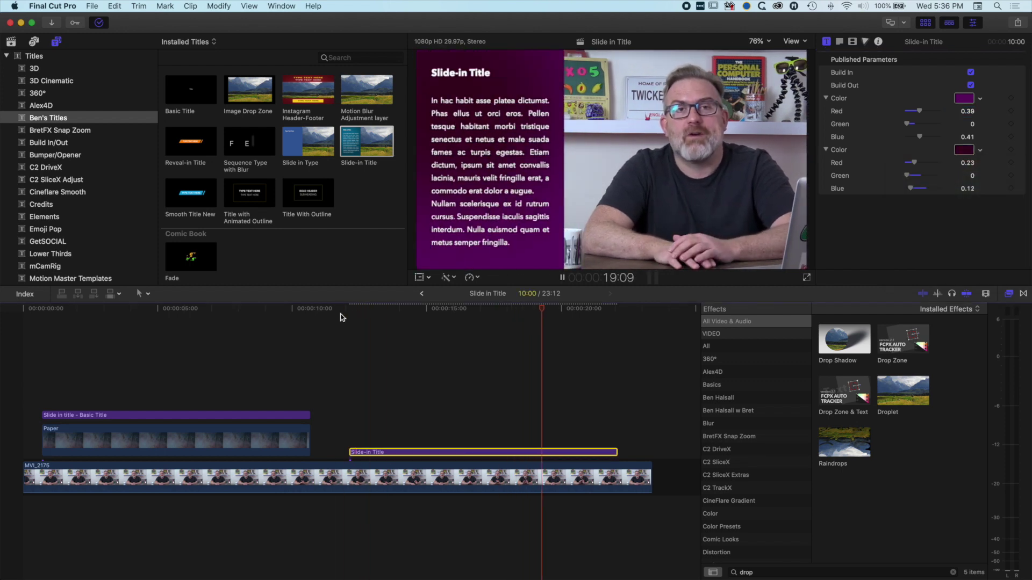
Step: Play back the recoloured title from its slide-in and stop around 14:07
left_click(340, 316)
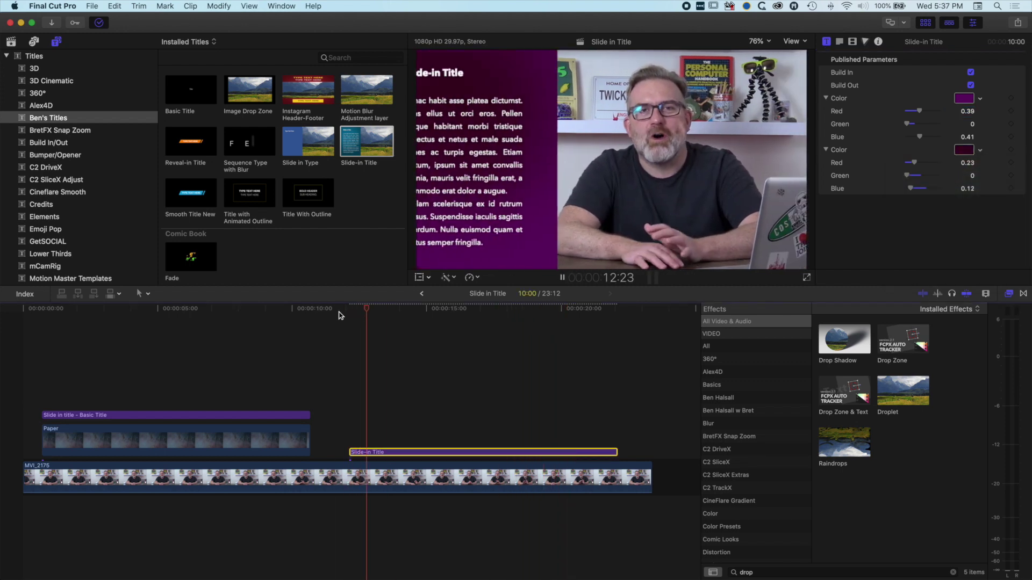
key("space")
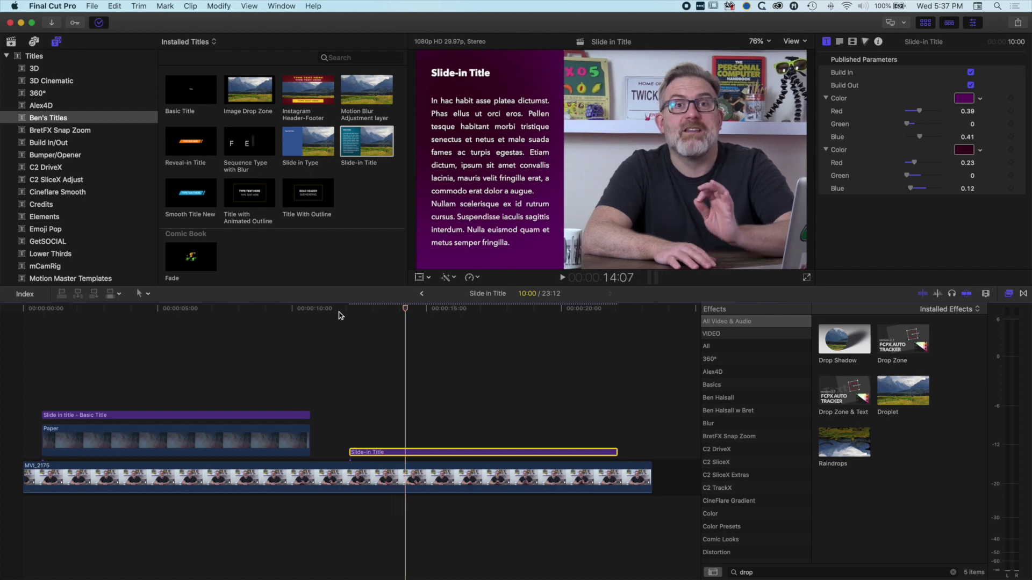
Step: Switch to Motion and add a drop shadow to the Rectangle, with its blur at 91 and distance at 49
key("super+Tab")
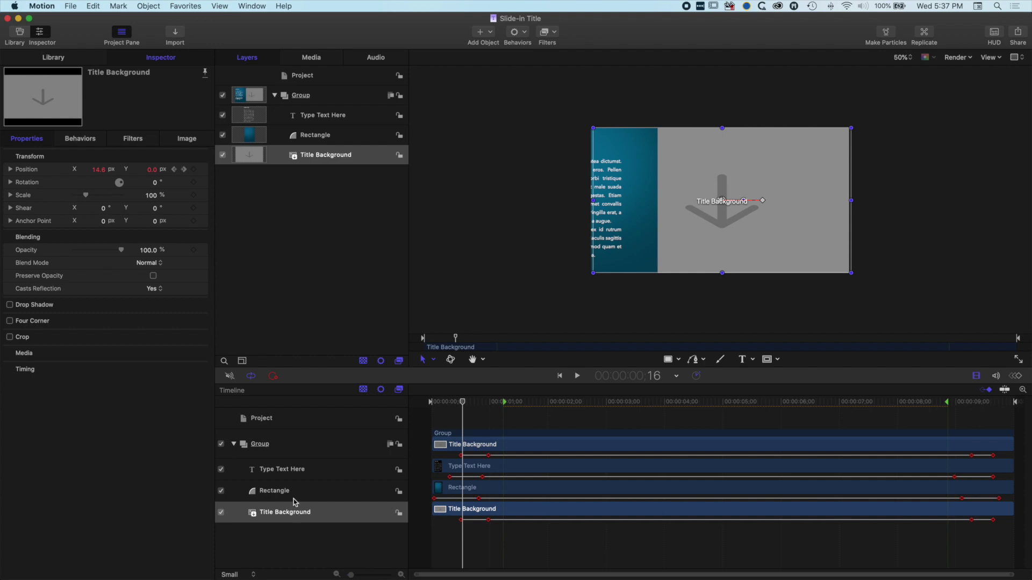
left_click(295, 500)
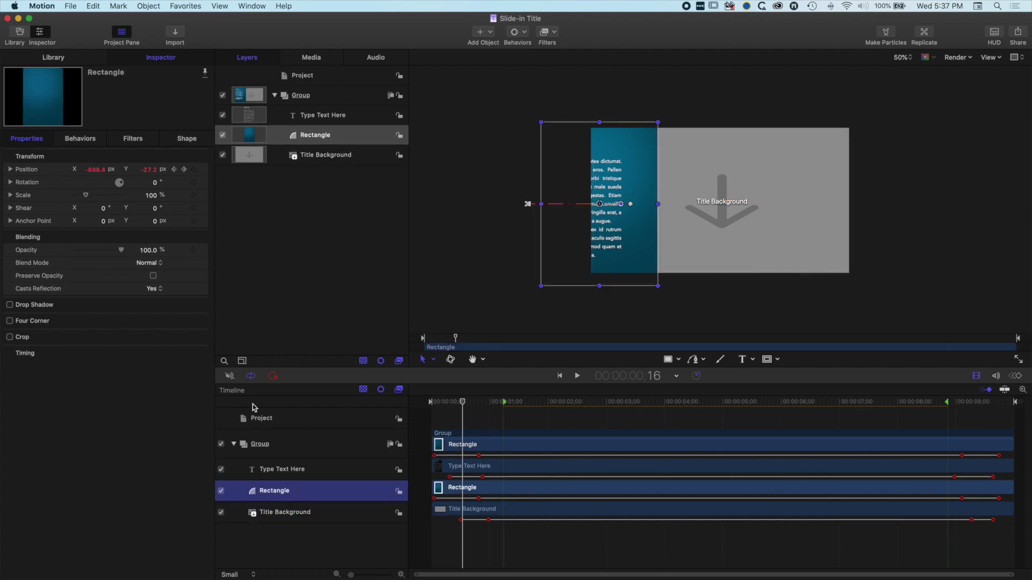
left_click(10, 305)
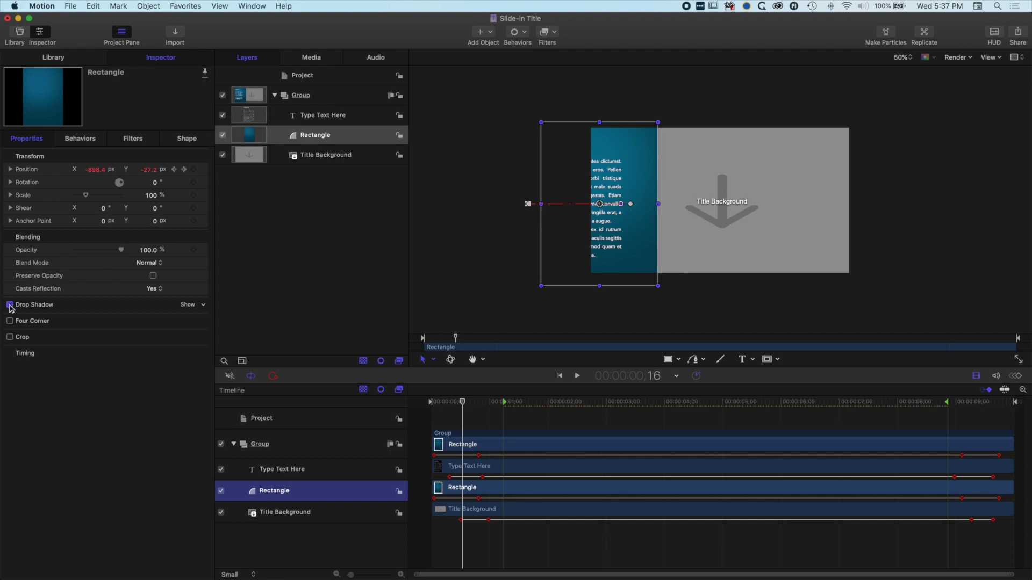
left_click(188, 306)
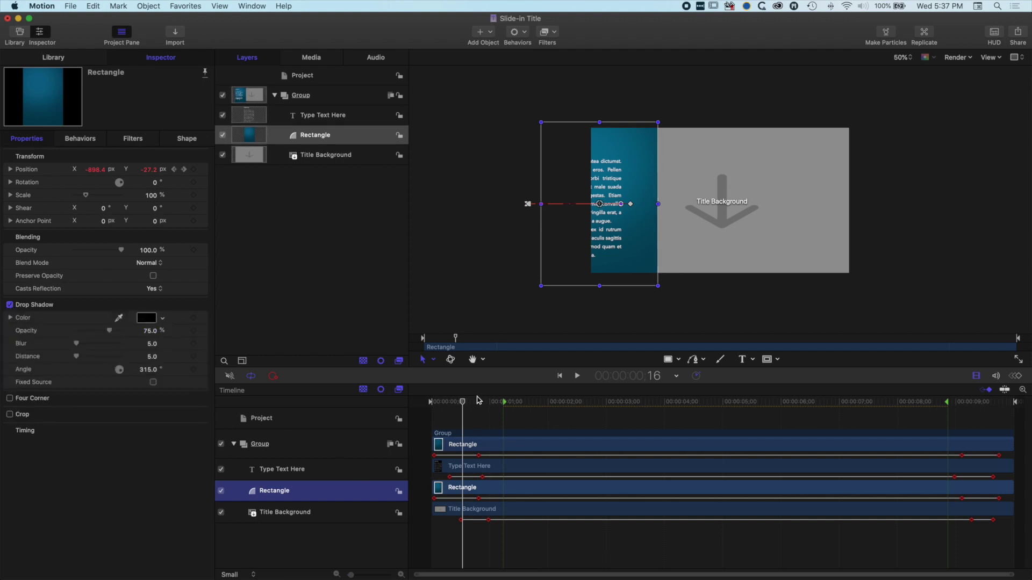
left_click_drag(463, 405, 573, 406)
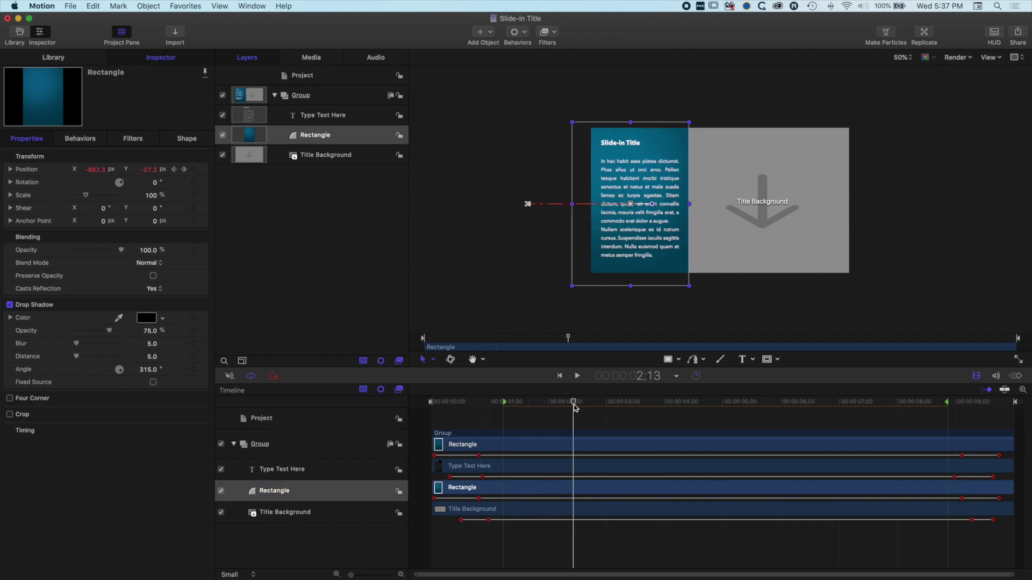
mouse_move(77, 344)
left_mouse_down()
mouse_move(110, 346)
mouse_move(91, 346)
left_mouse_up()
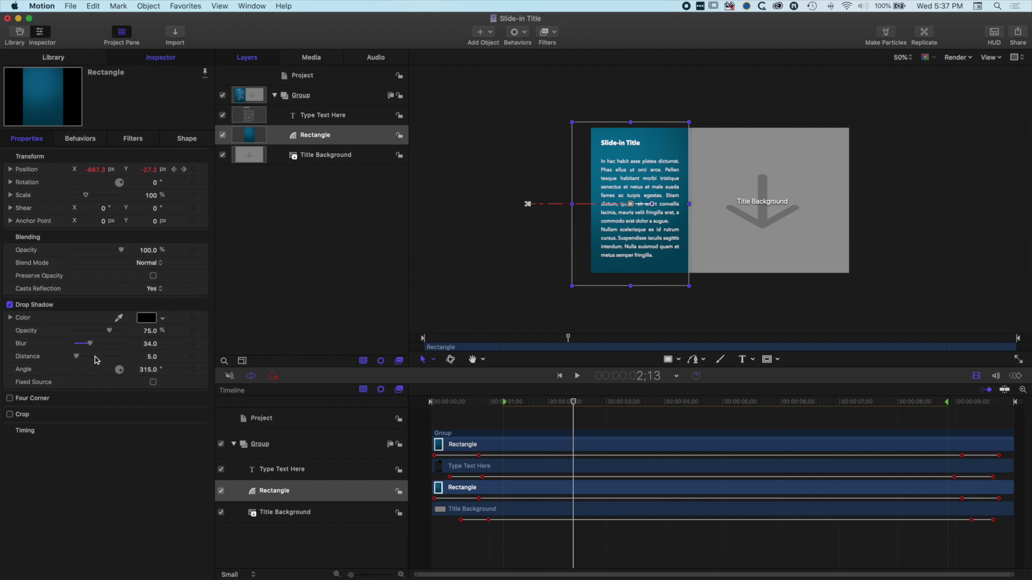
left_click_drag(86, 359, 121, 348)
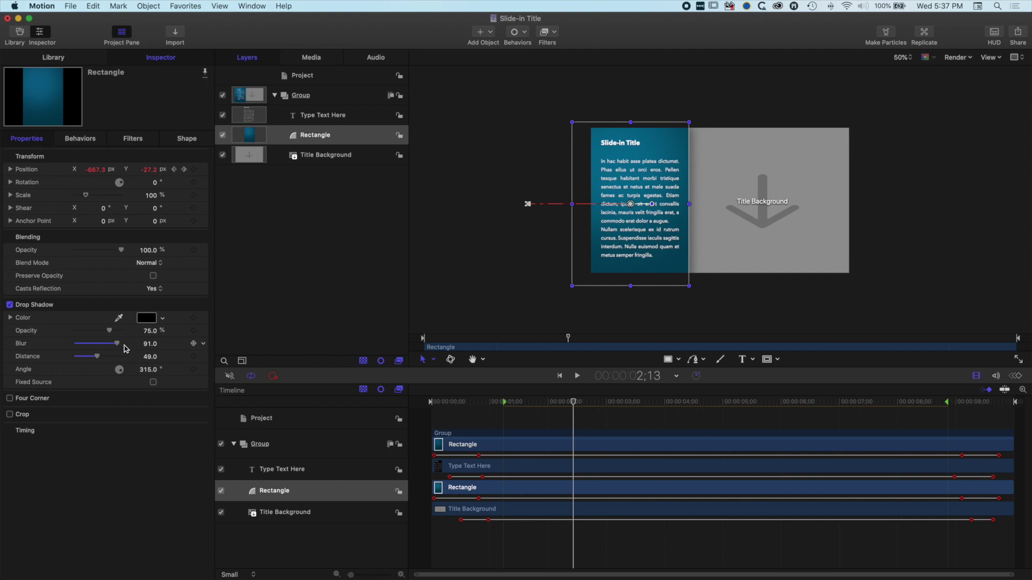
Step: Publish the Rectangle's drop shadow opacity parameter
left_click(205, 334)
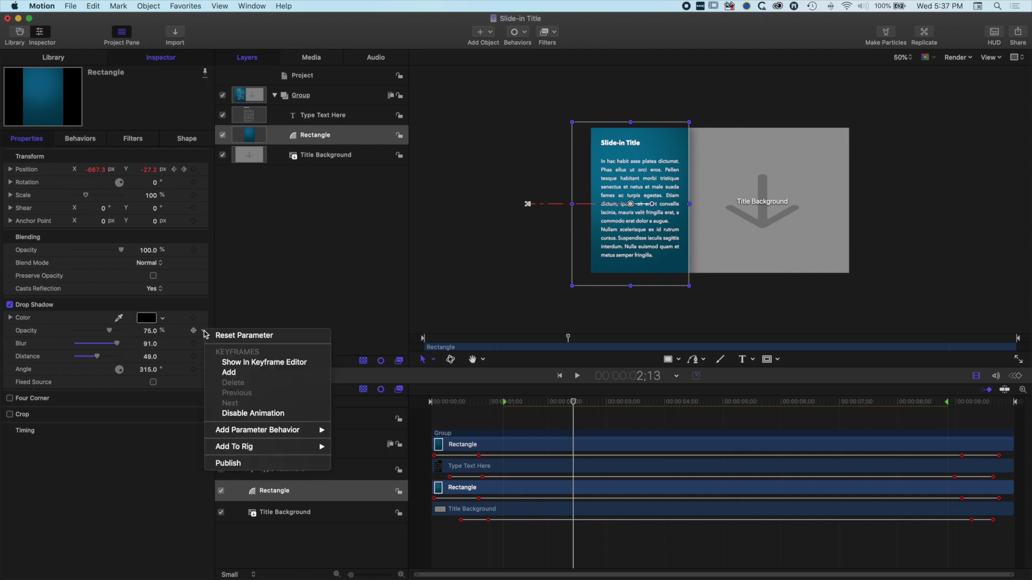
left_click(240, 463)
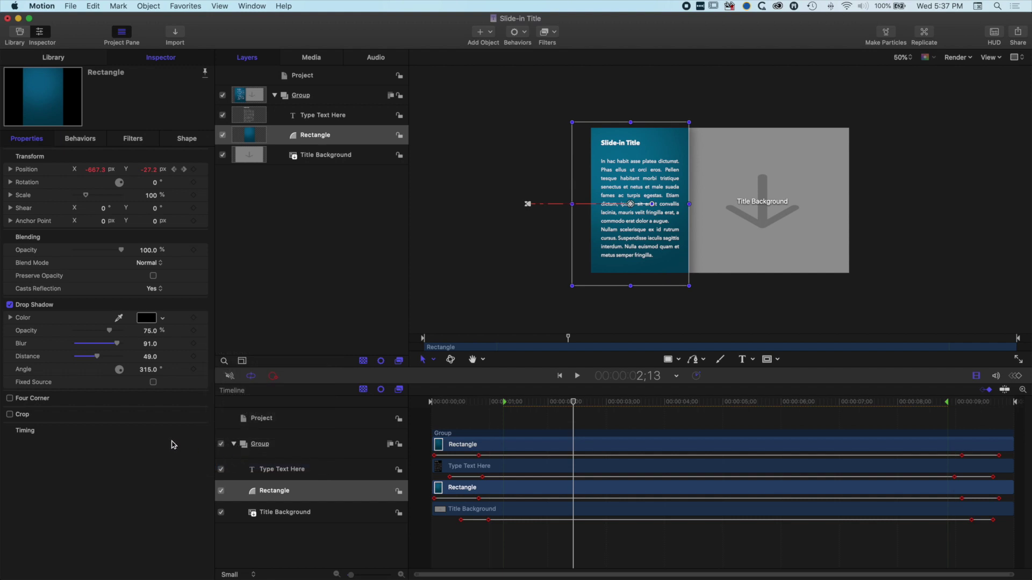
Step: Switch to Final Cut Pro and replace the old Slide-in Title in the timeline with a fresh copy, leaving nothing selected
key("super+Tab")
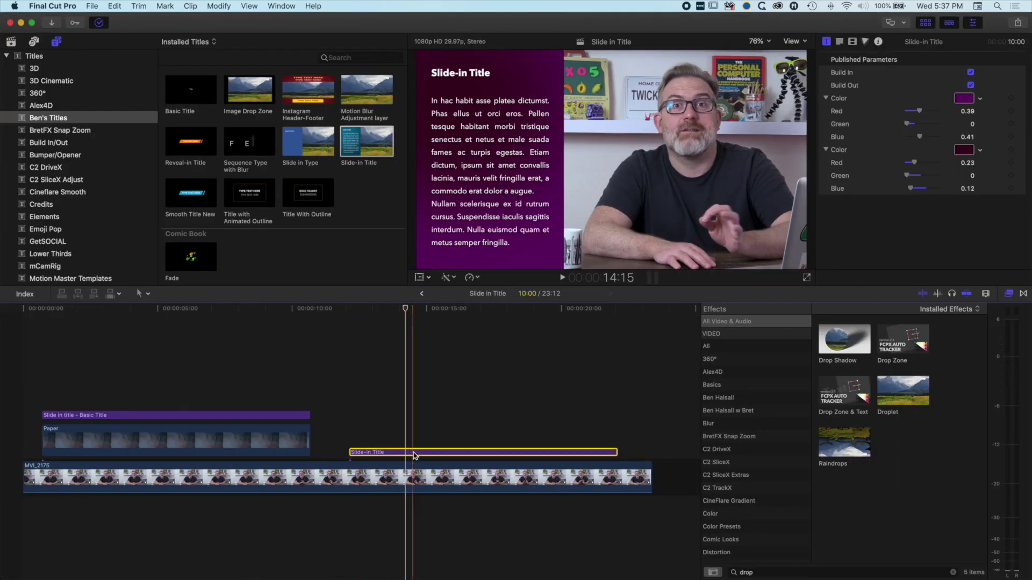
key("Delete")
left_click(366, 142)
left_click_drag(365, 142, 348, 446)
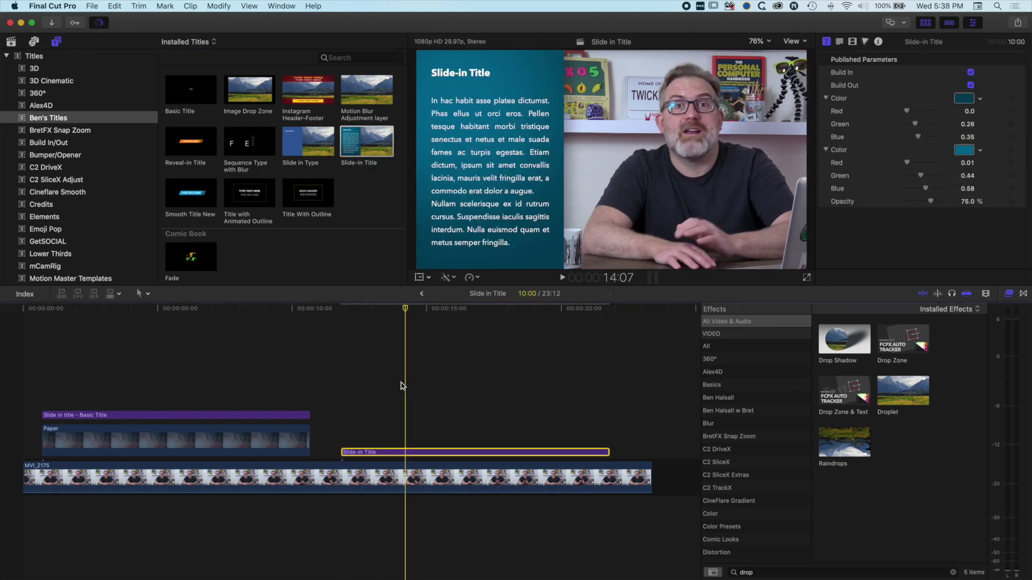
key("super+shift+a")
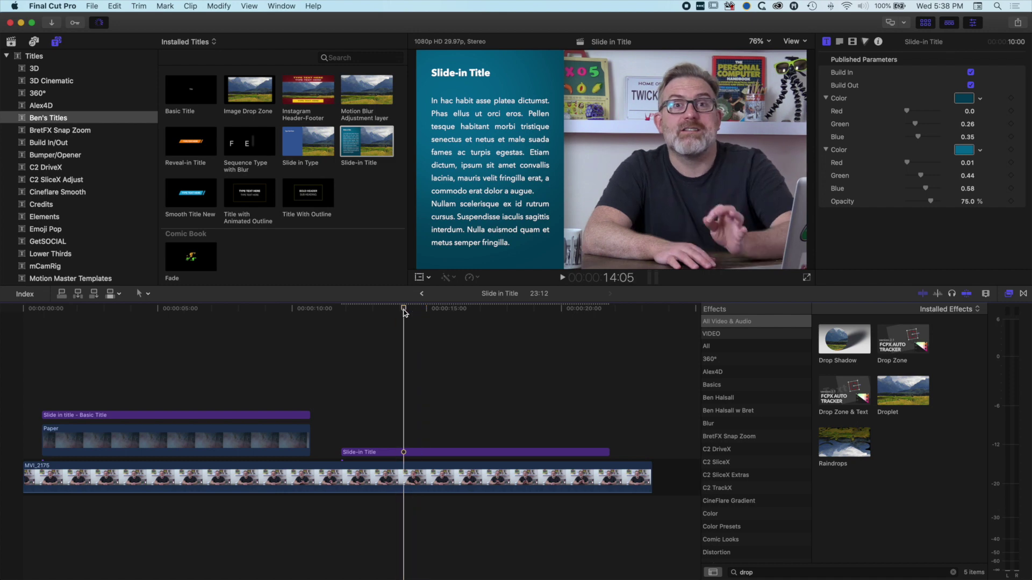
Step: Set the new title's published shadow opacity to 100% and play it back from before its start
left_click(423, 454)
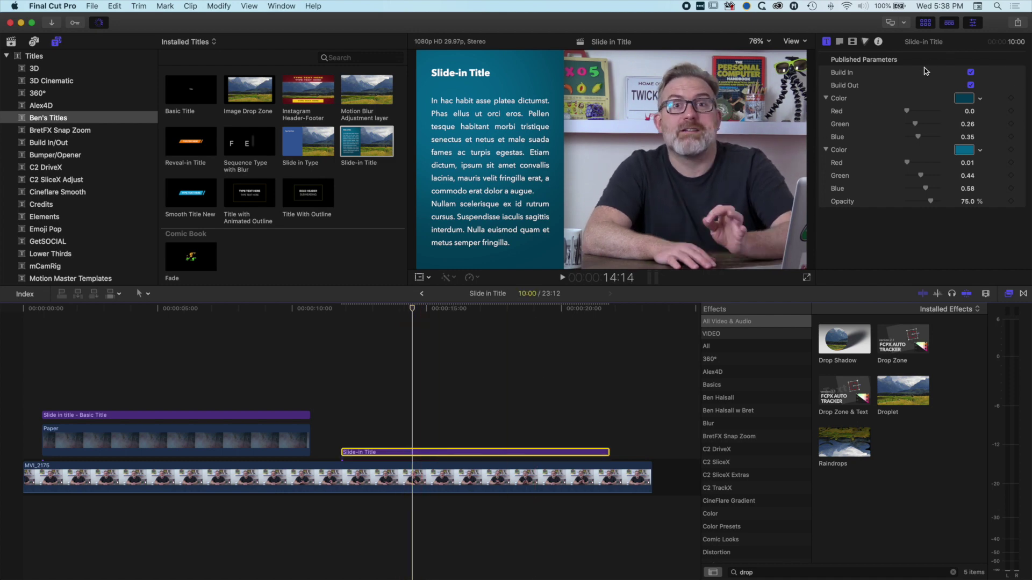
left_click_drag(932, 202, 941, 203)
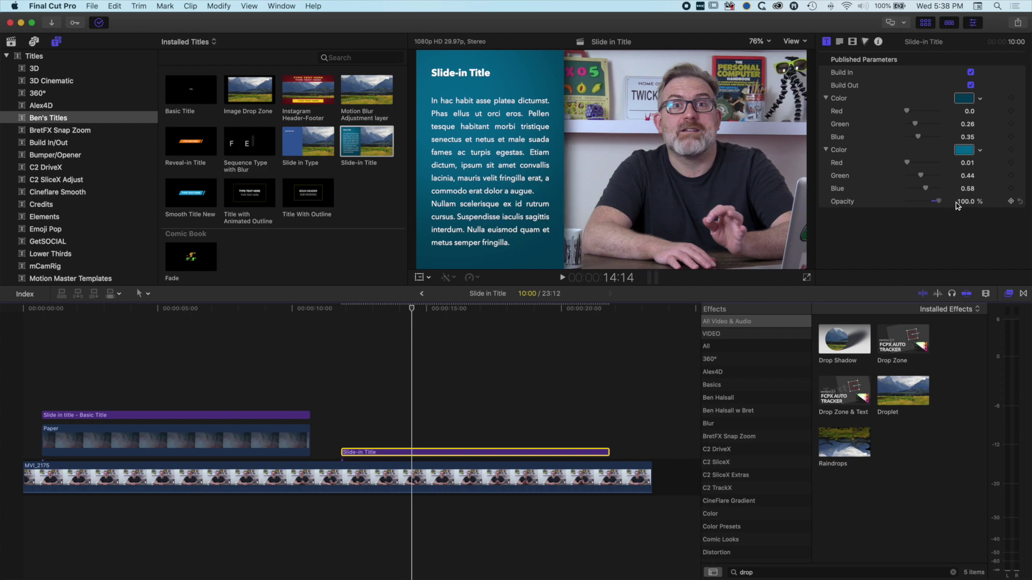
left_click(327, 309)
key("space")
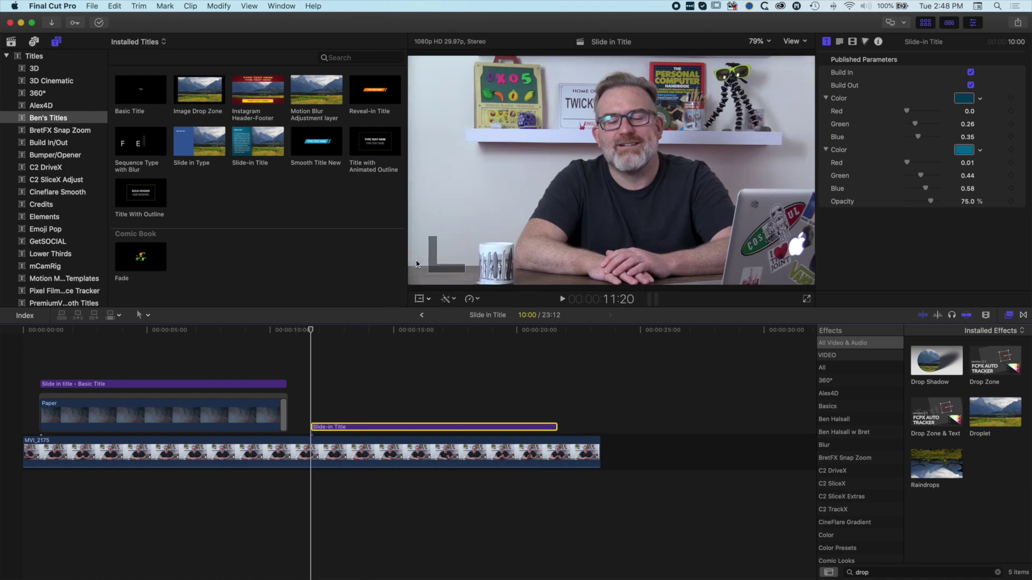
Step: Park the playhead at 16:11 and use the Select tool to shift the title's text block slightly lower in the viewer
left_click_drag(386, 330, 429, 332)
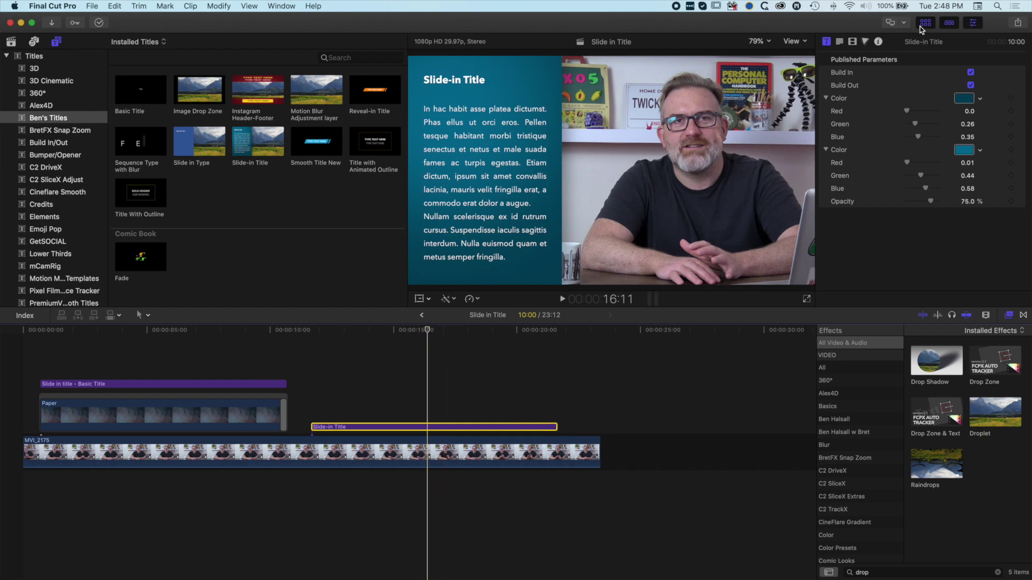
left_click(144, 315)
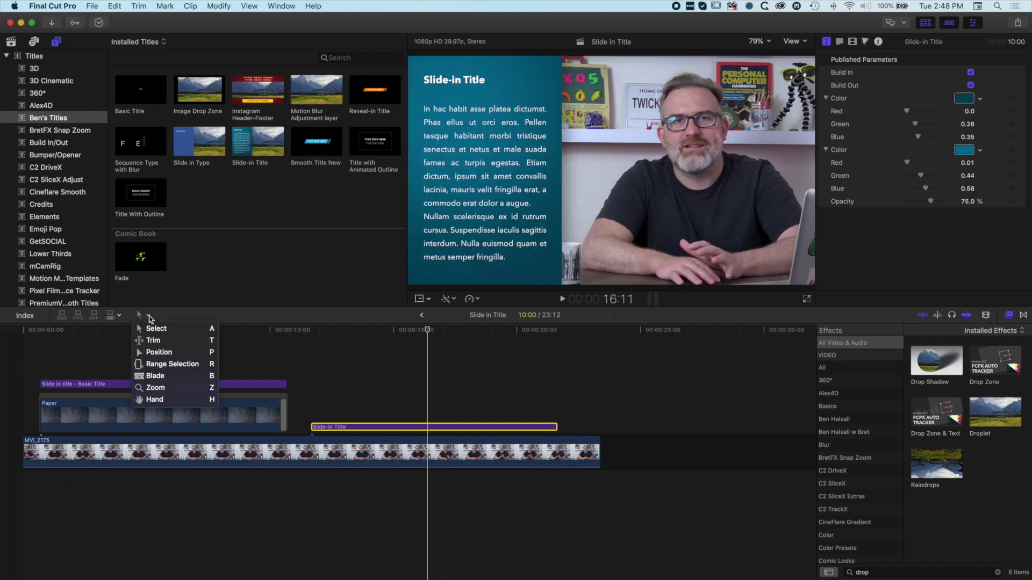
left_click(158, 333)
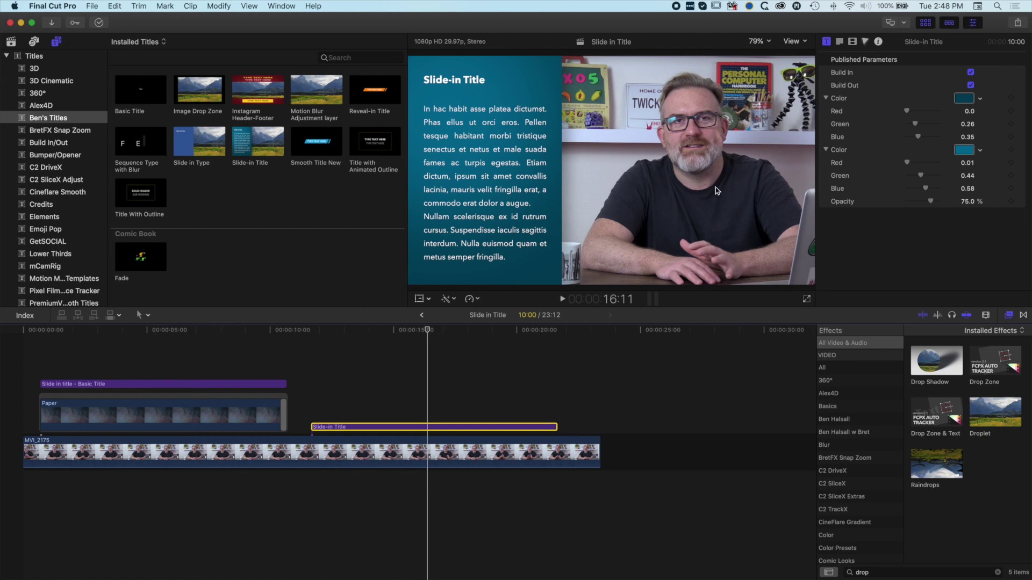
left_click(840, 42)
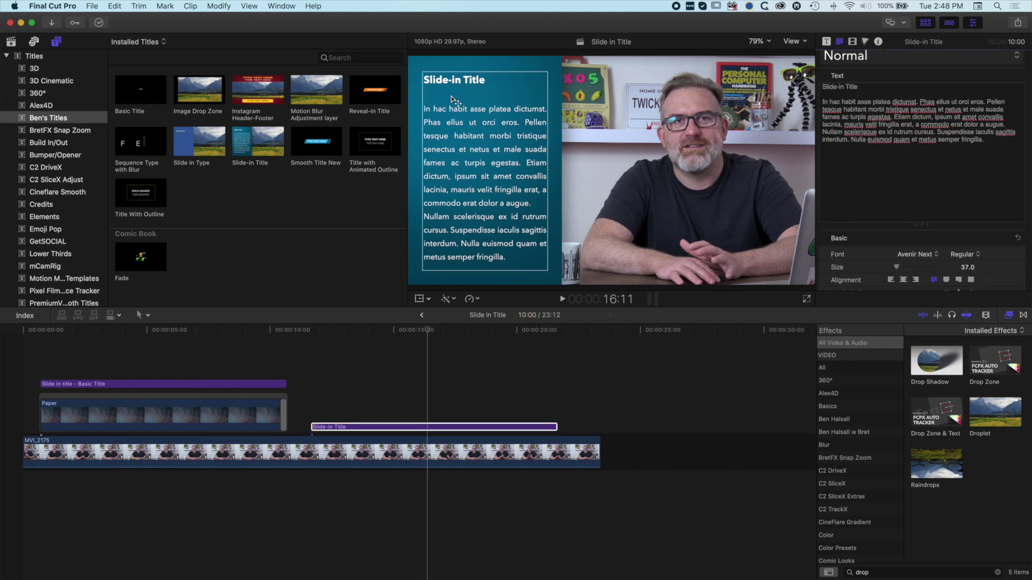
left_click_drag(470, 122, 469, 117)
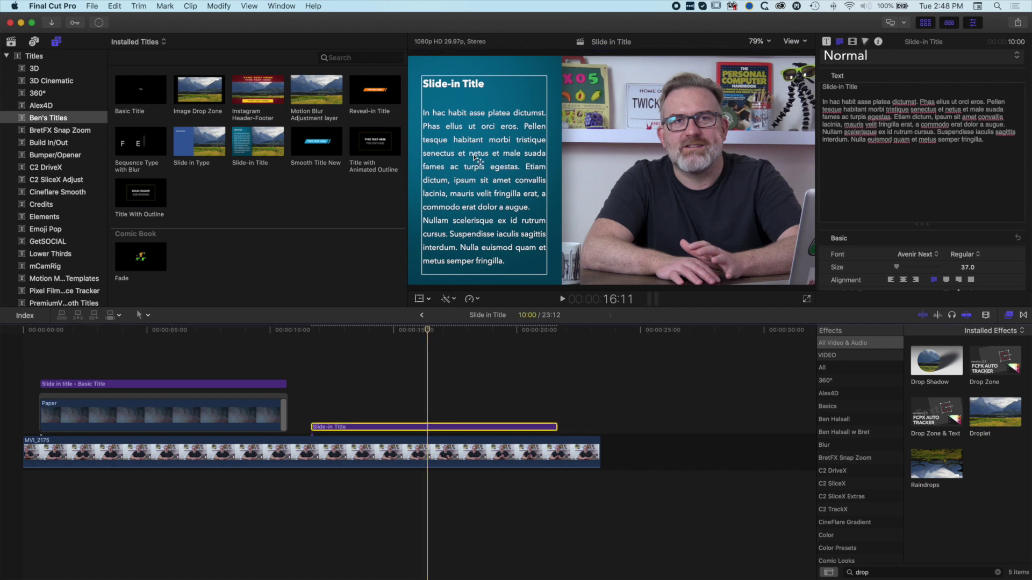
Step: Apply the Bold 2D style to the "Slide-in Title" heading and reduce its size so it fits on one line
left_click_drag(872, 85, 818, 85)
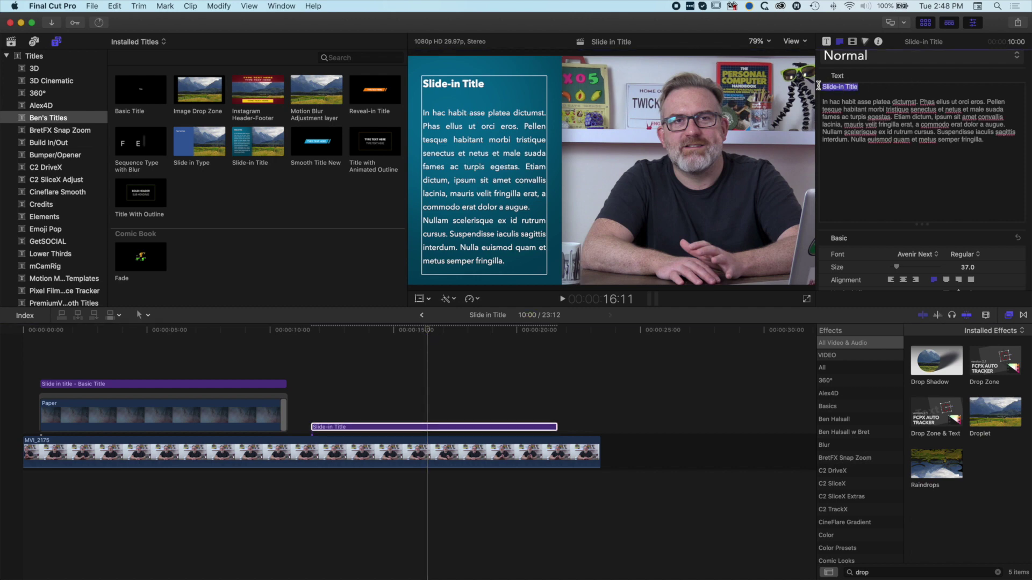
left_click(873, 60)
mouse_move(863, 91)
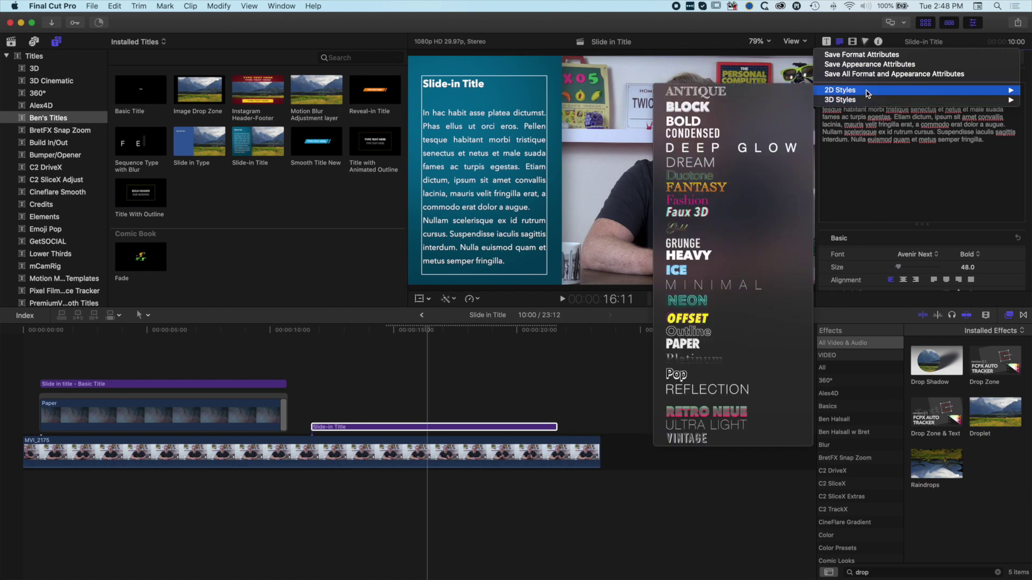
left_click(761, 123)
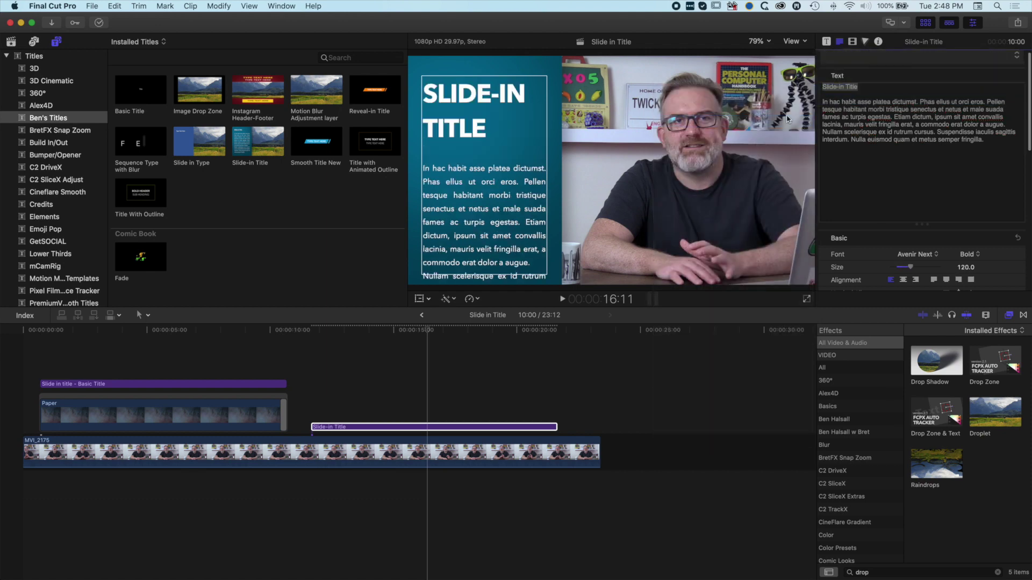
left_click_drag(910, 267, 903, 269)
Step: Expand the inspector to full height with the Effects browser hidden, and set the body paragraph to size 30 with line spacing 21
left_click(960, 133)
left_click_drag(993, 140, 823, 102)
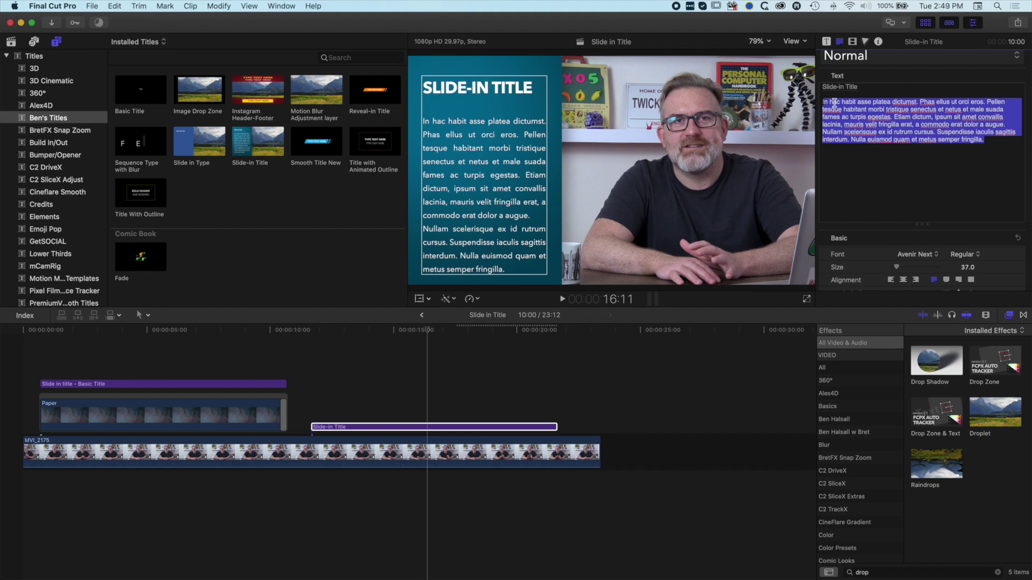
left_click_drag(823, 102, 988, 139)
left_click(930, 44)
double_click(930, 44)
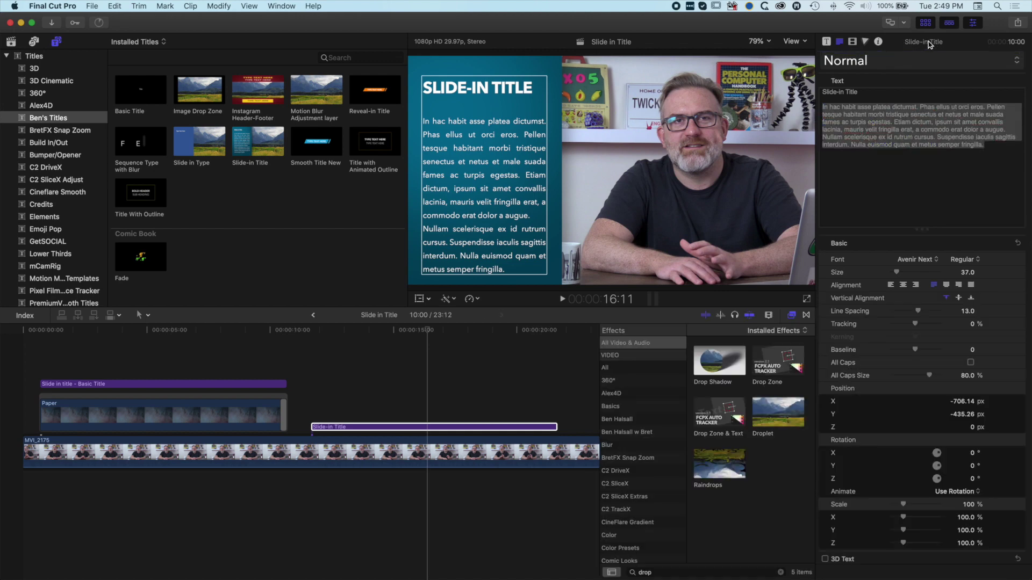
left_click(792, 318)
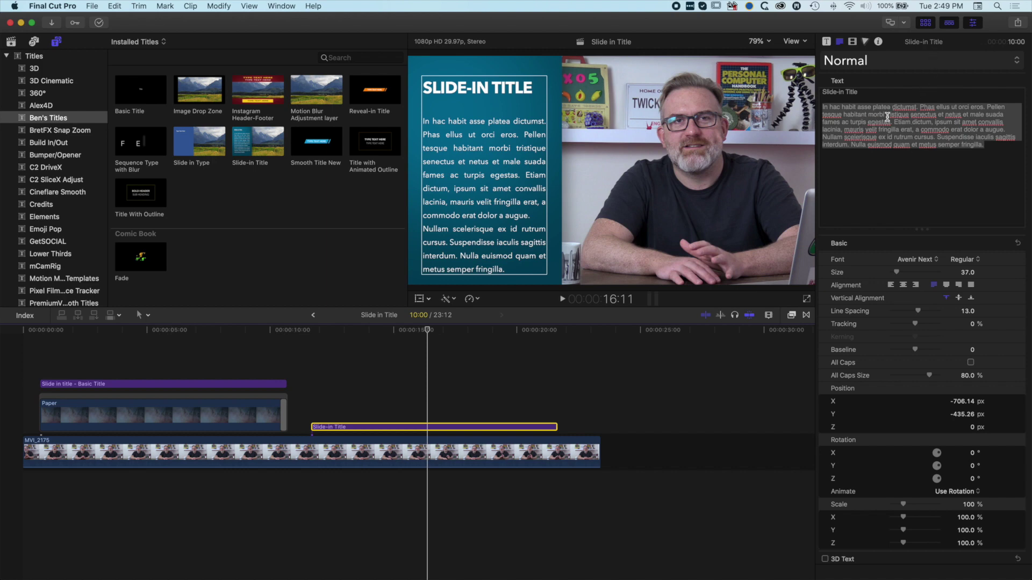
left_click_drag(899, 272, 897, 274)
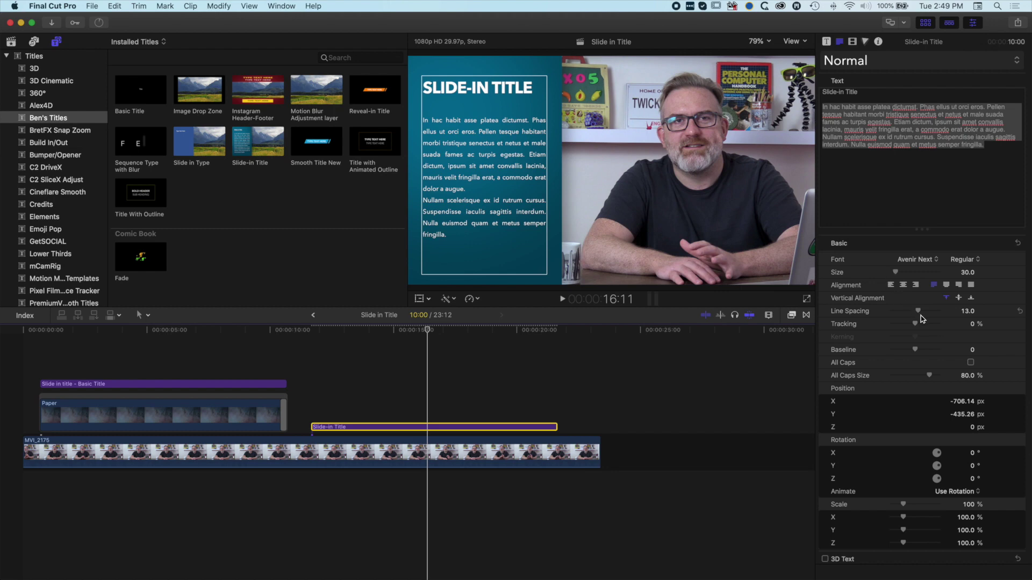
left_click_drag(921, 314, 923, 314)
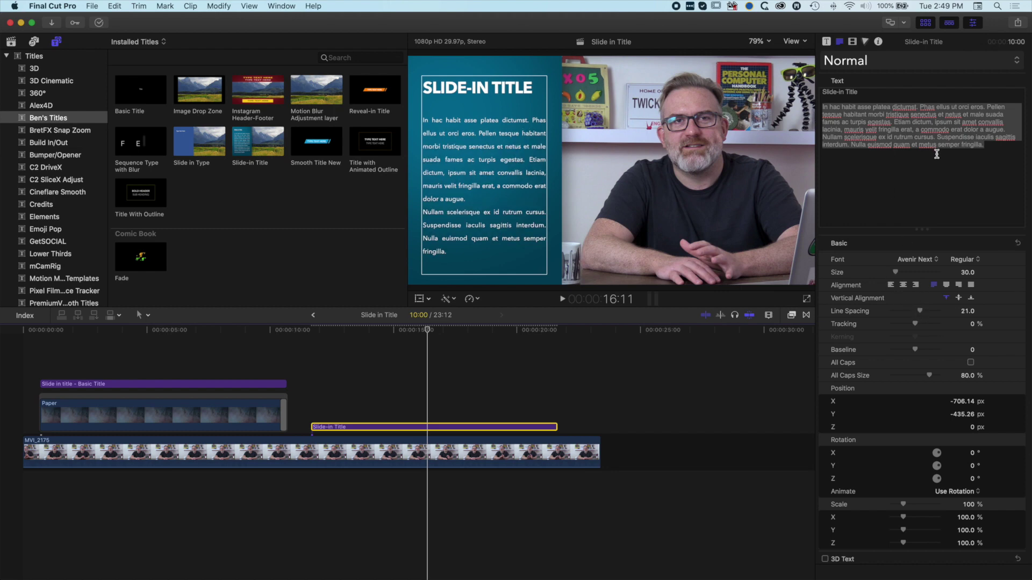
Step: Delete the body text from "Etiam dictum" to the end of the paragraph
left_click(985, 147)
left_click_drag(985, 148, 890, 120)
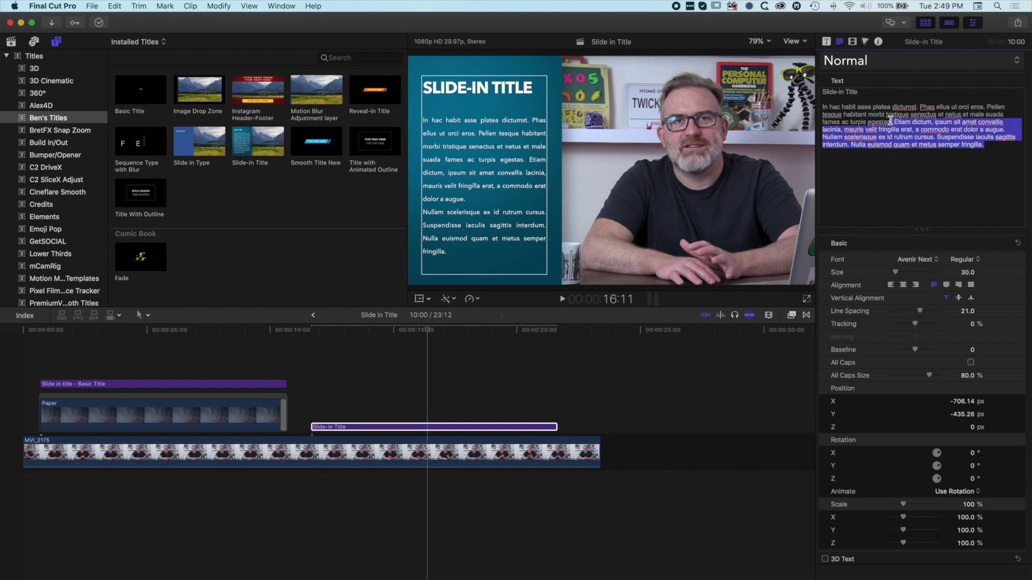
key("BackSpace")
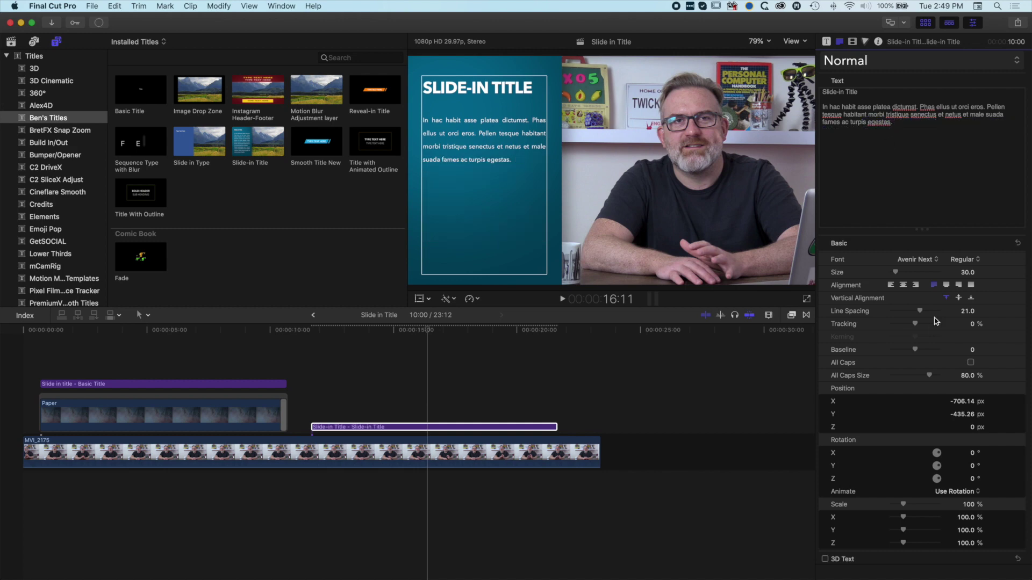
Step: Set the remaining body text's size to 43, try centred justification and plain left alignment, and restore left justification
triple_click(911, 126)
left_click_drag(896, 272, 902, 274)
left_click(946, 286)
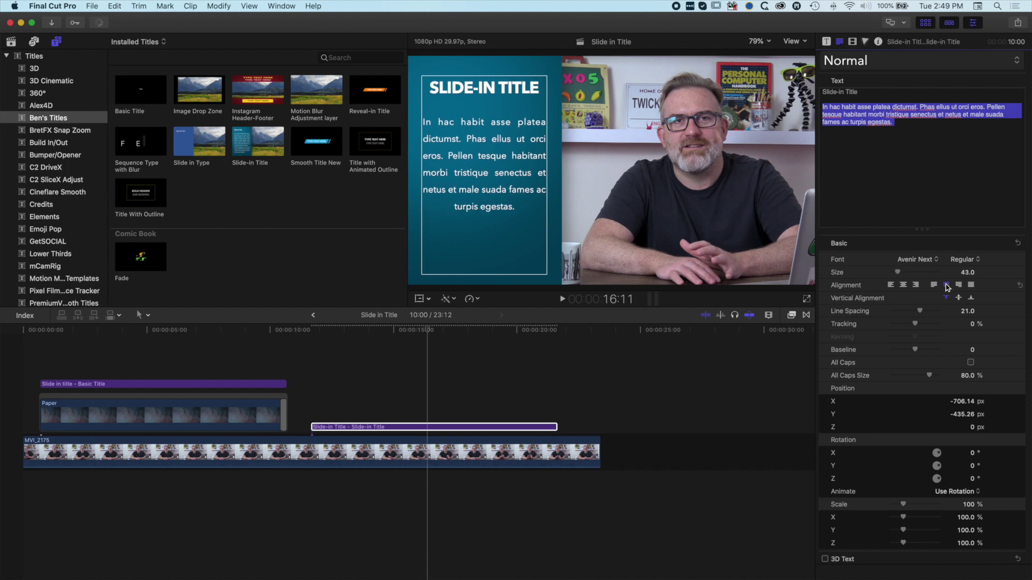
left_click(891, 286)
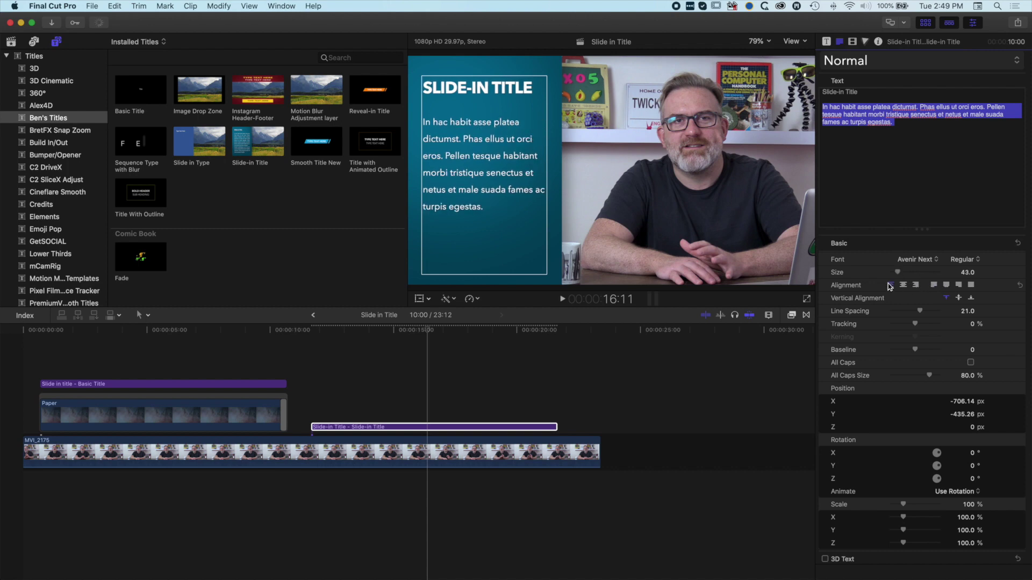
left_click(934, 285)
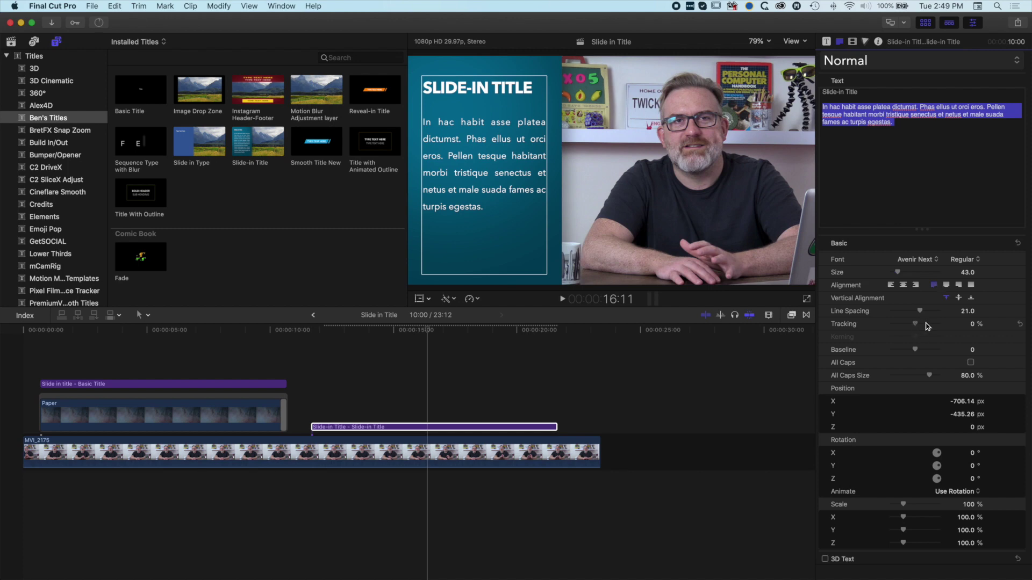
Step: Increase the body text's tracking to 4.77% and change its face colour to pale yellow
left_click_drag(919, 326, 922, 326)
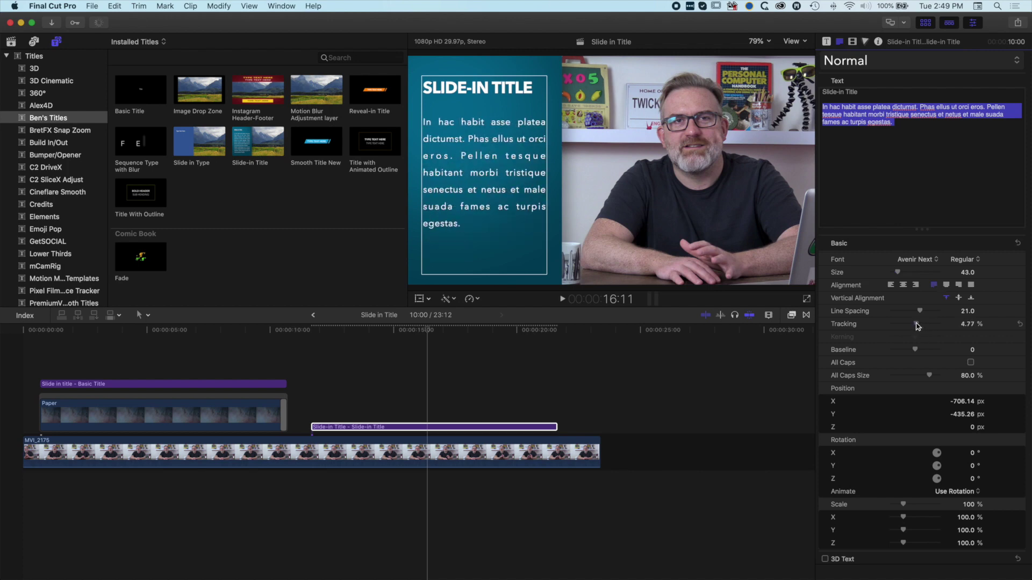
scroll(893, 351, "down", 4)
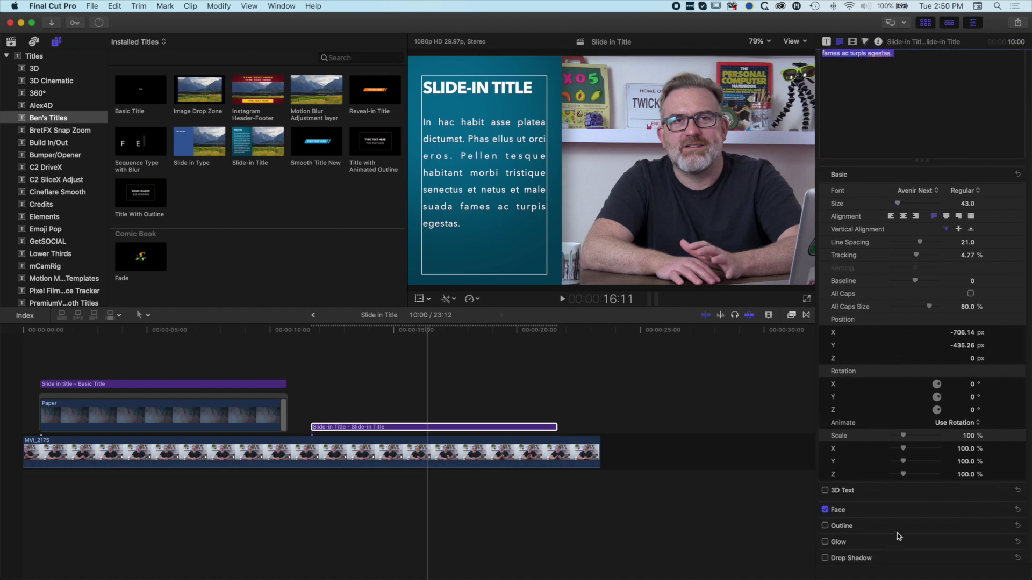
left_click(1006, 510)
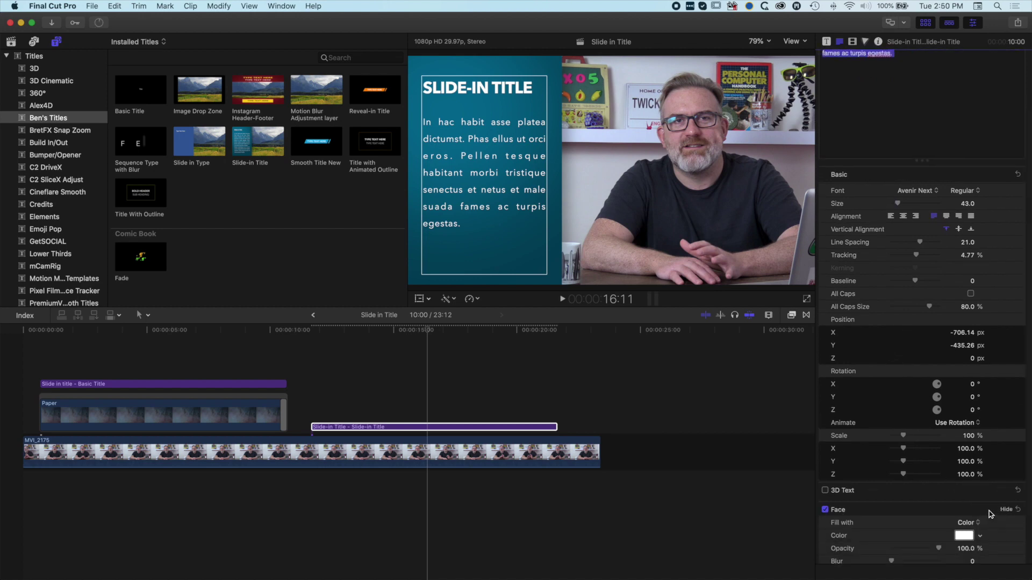
scroll(989, 514, "down", 3)
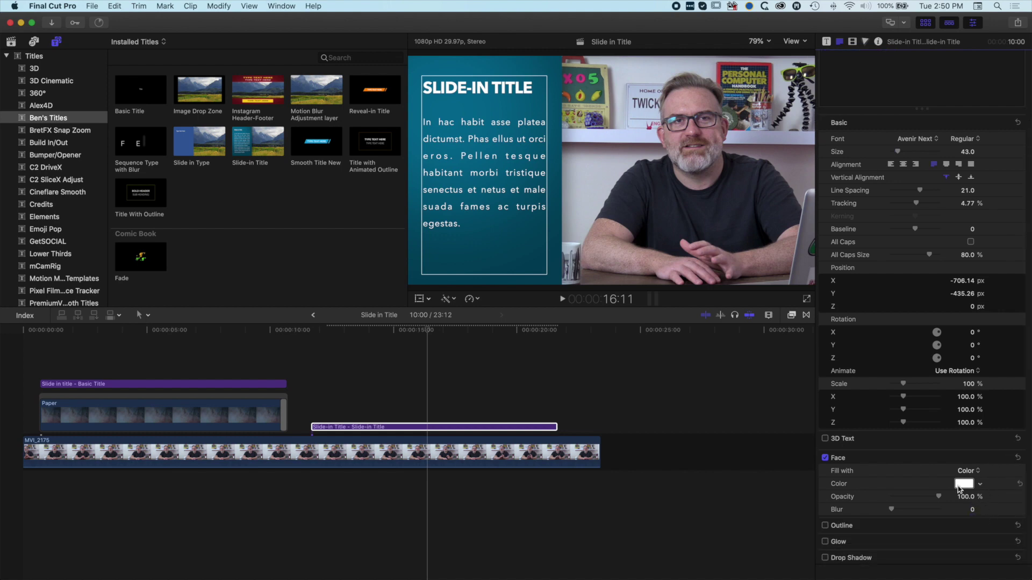
left_click(982, 486)
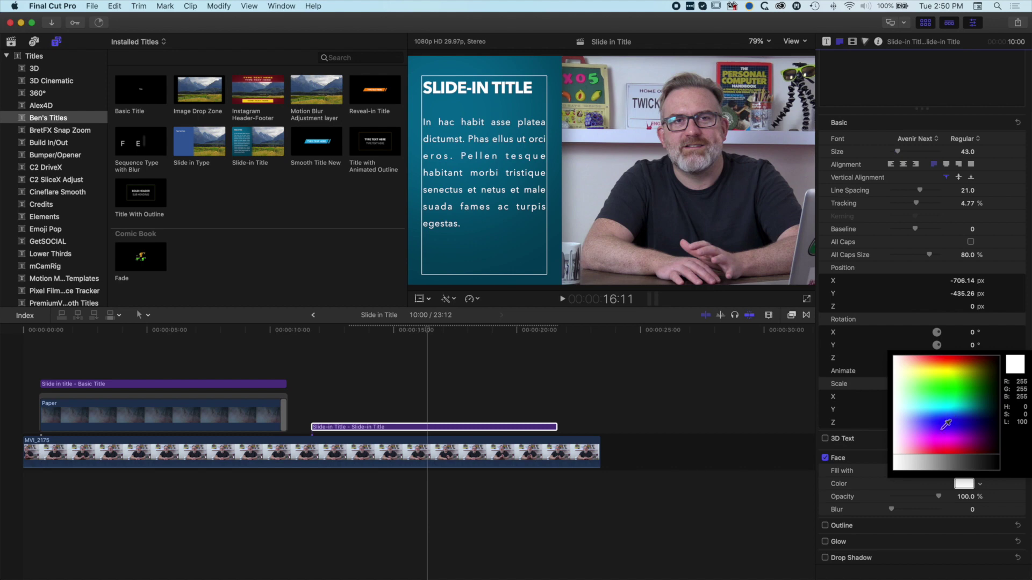
left_click_drag(945, 428, 914, 369)
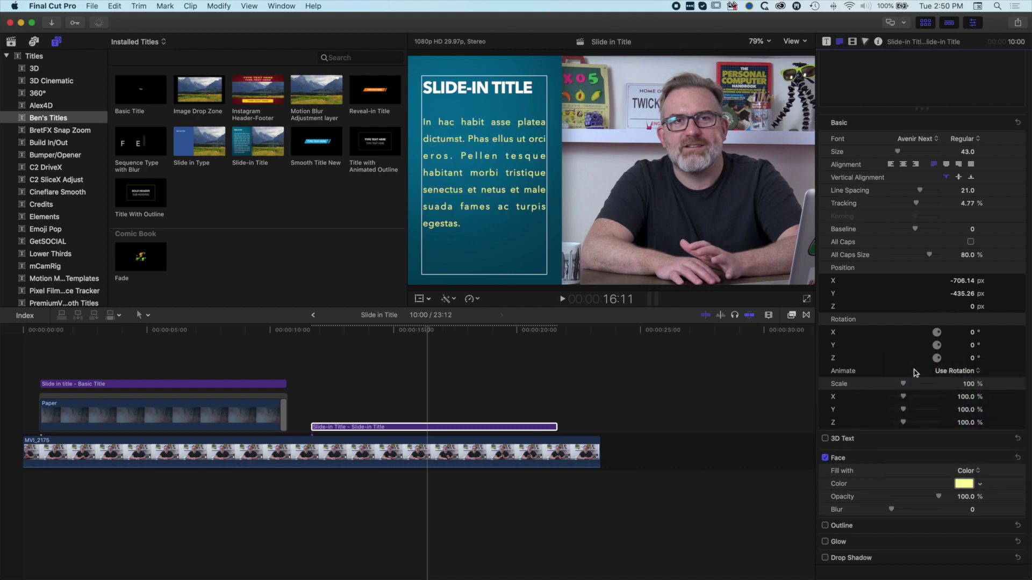
Step: Tighten the body text's tracking to about -6.45%
scroll(939, 168, "up", 5)
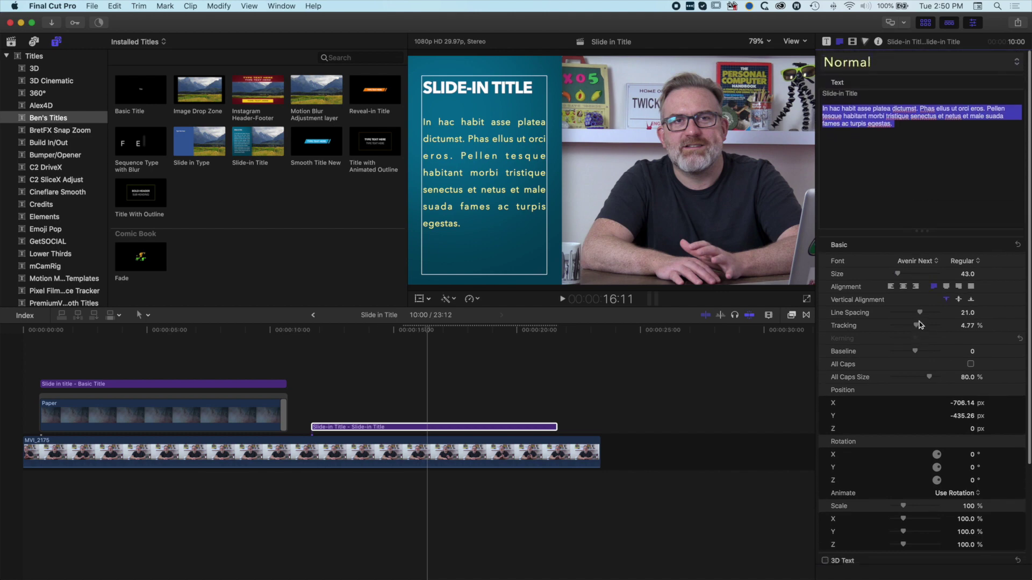
left_click_drag(916, 324, 914, 324)
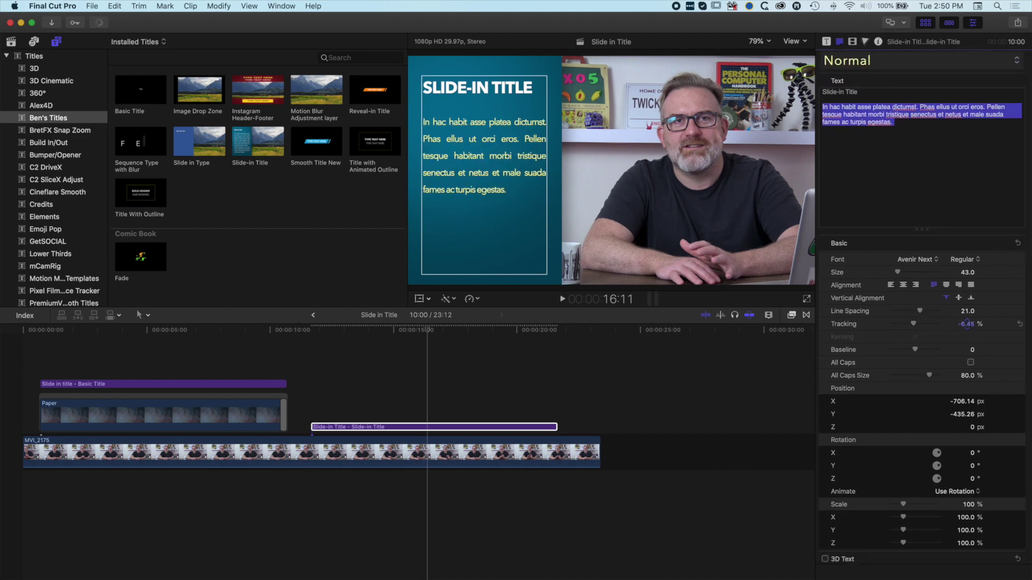